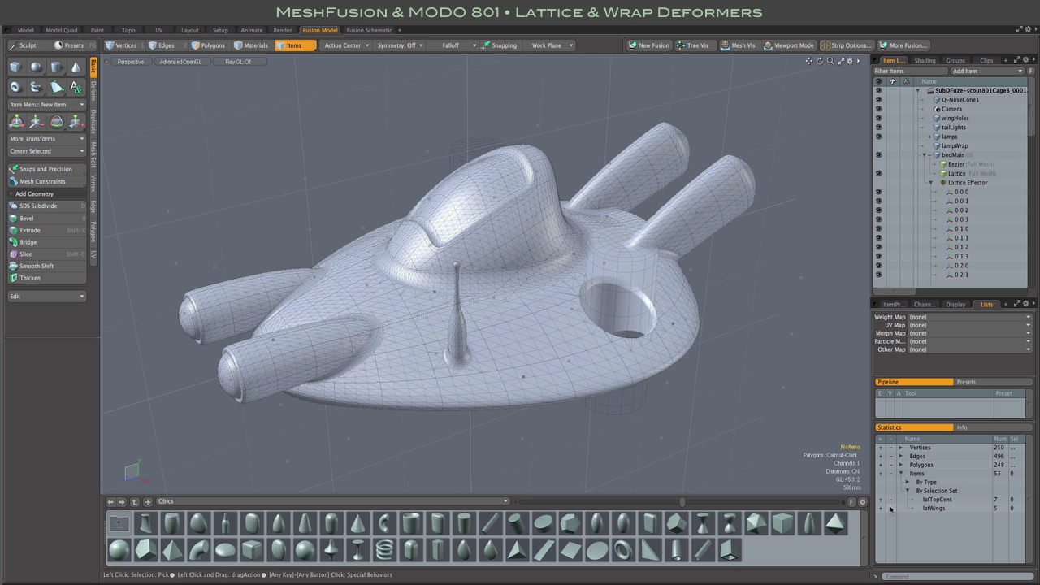
Step: Select the latWings lattice points and move them up and back to about Y 6.2 m, Z -4.1 m
click(882, 508)
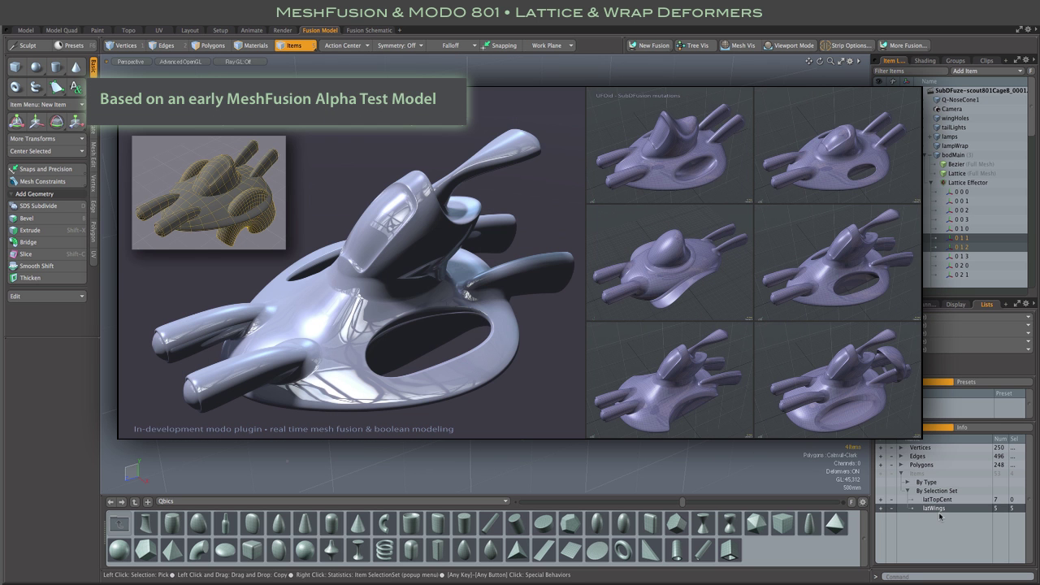
key(alt)
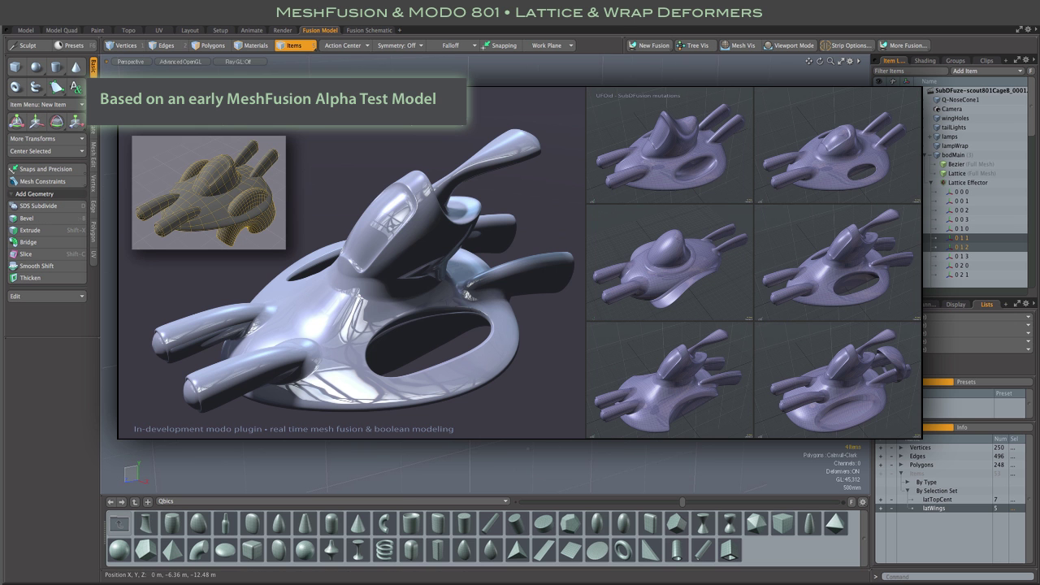
key(w)
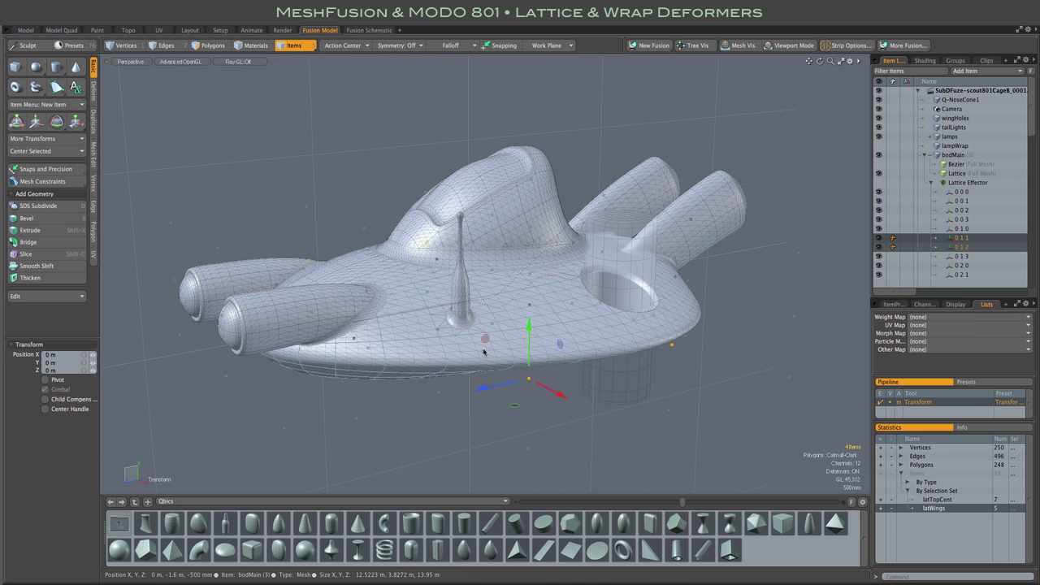
drag(485, 341, 515, 173)
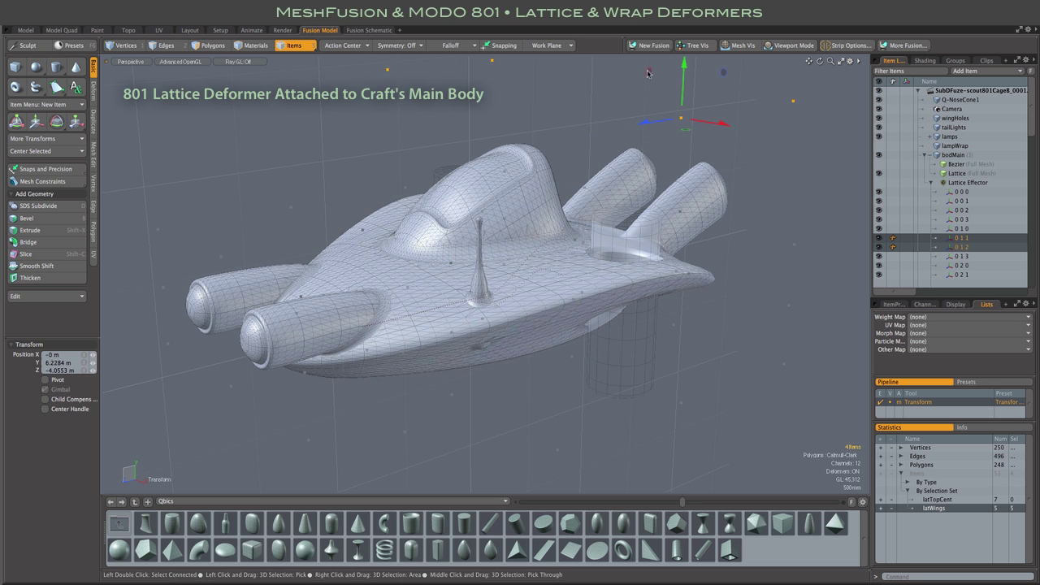
Step: Move the latWings lattice points toward the craft's nose to about Y 5.9 m, Z 4.1 m
drag(817, 65, 820, 65)
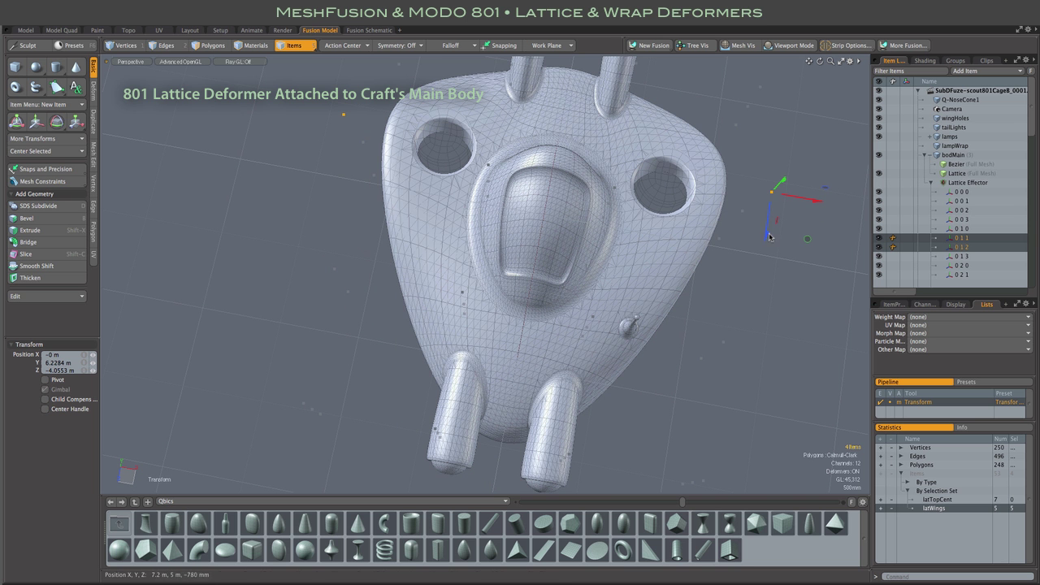
drag(765, 237, 765, 236)
key(alt)
alt+drag(767, 275, 702, 190)
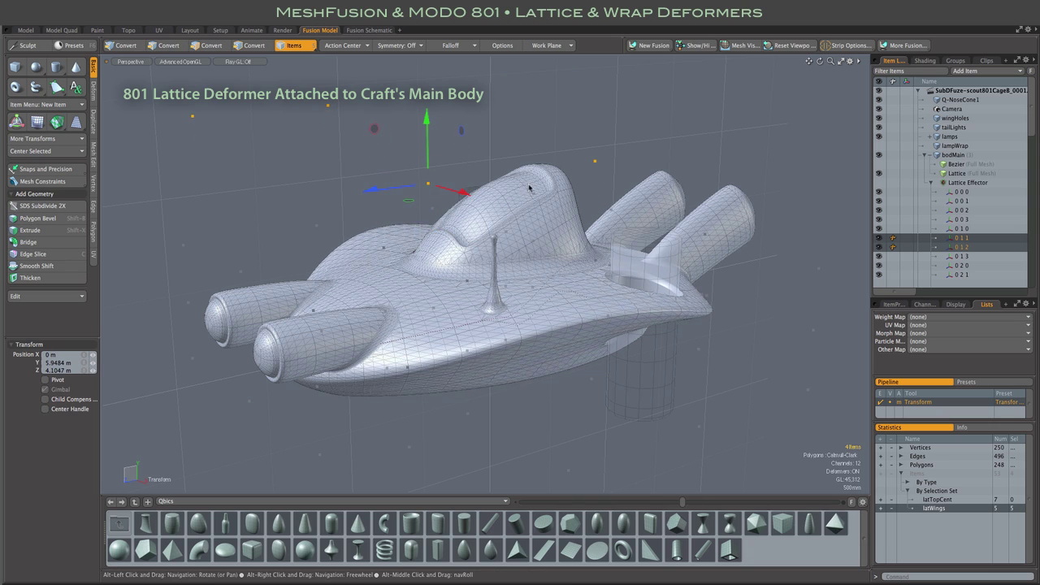
Step: Reshape the hull by repositioning the latWings lattice points to about Y 8.5 m, Z -2.5 m
alt+drag(414, 152, 546, 171)
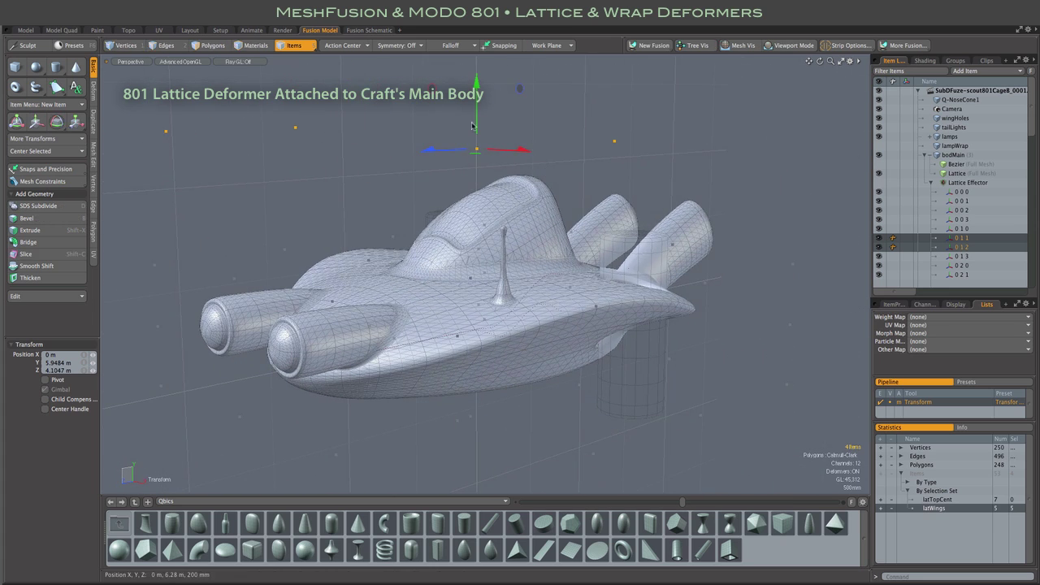
drag(475, 84, 476, 581)
drag(475, 85, 475, 84)
drag(431, 350, 430, 351)
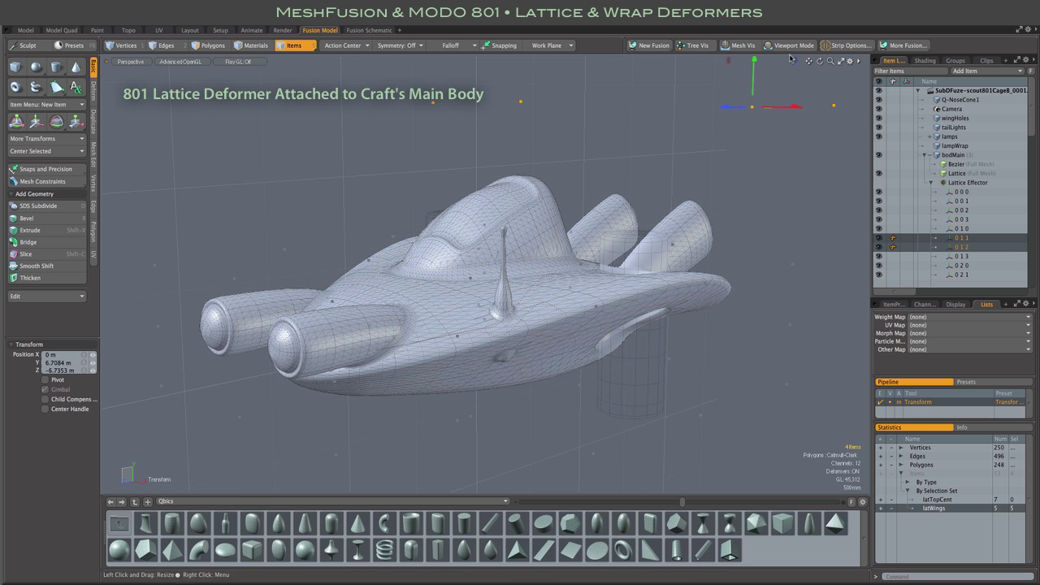
alt+drag(735, 138, 550, 241)
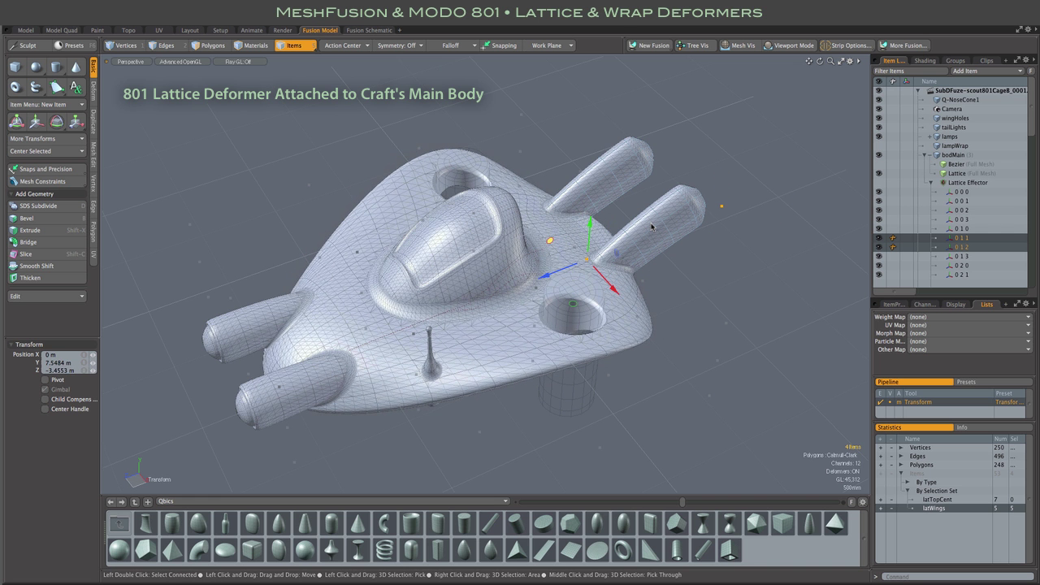
drag(651, 227, 520, 263)
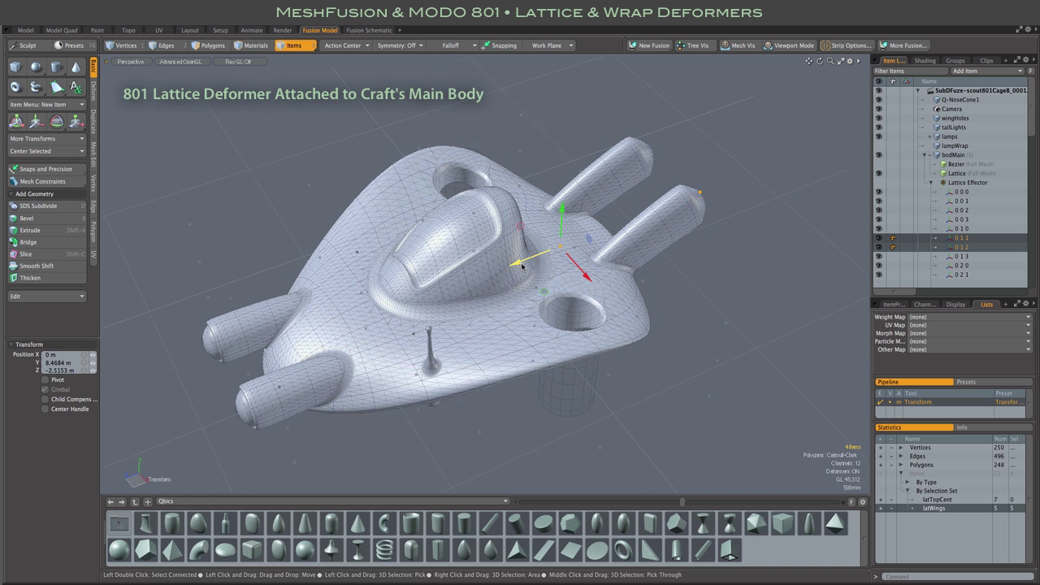
Step: Switch the selection from latWings to the latTopCent lattice points and move them vertically
click(891, 509)
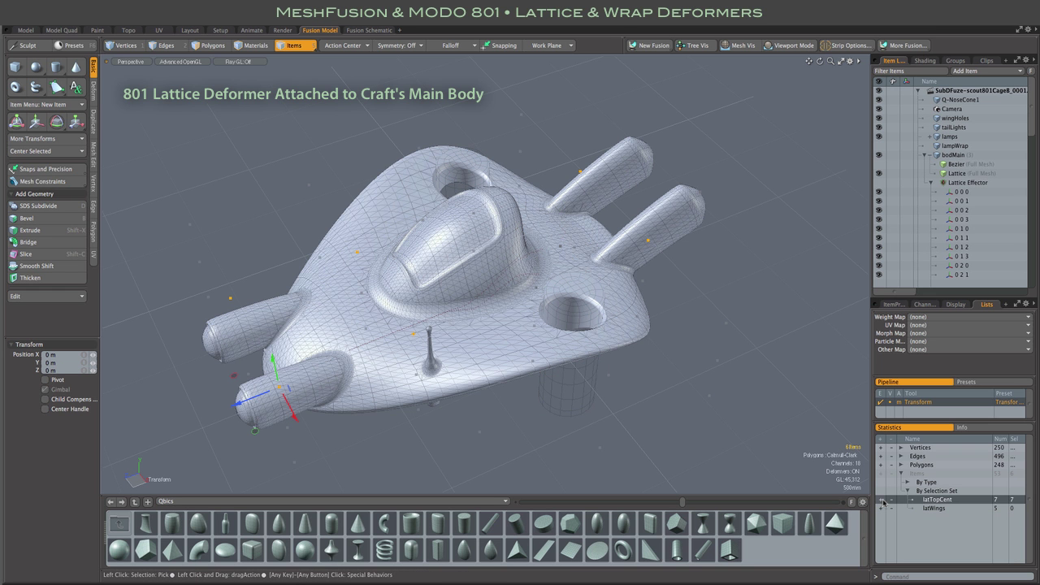
key(ctrl)
alt+drag(667, 378, 460, 371)
click(256, 304)
drag(256, 303, 256, 356)
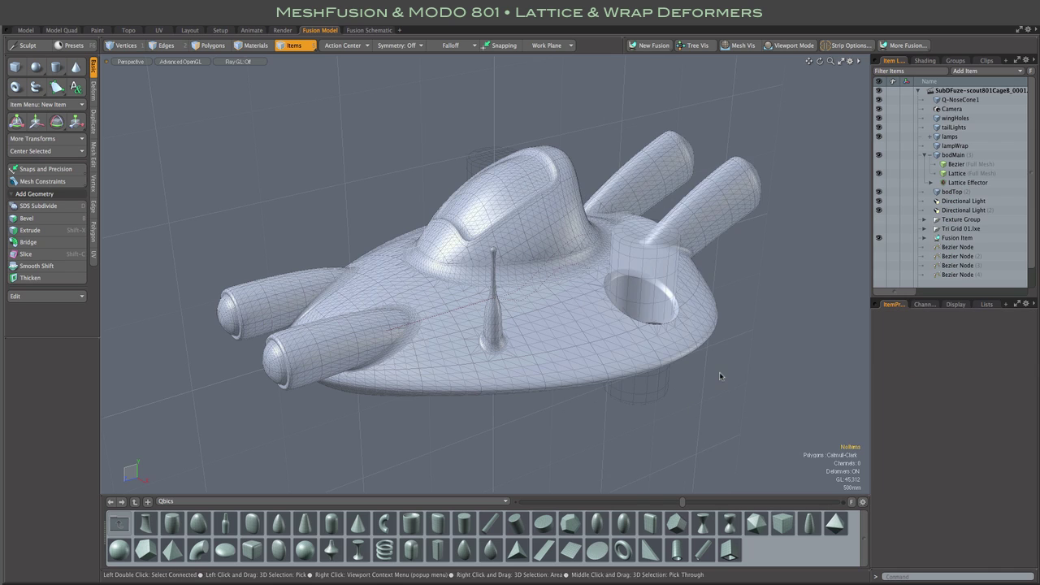
Step: Pick the tailLights, bodMain, wingHoles, bodTop, lamps and Q-NoseCone1 meshes in turn to identify the craft's parts
alt+drag(723, 374, 753, 297)
click(731, 217)
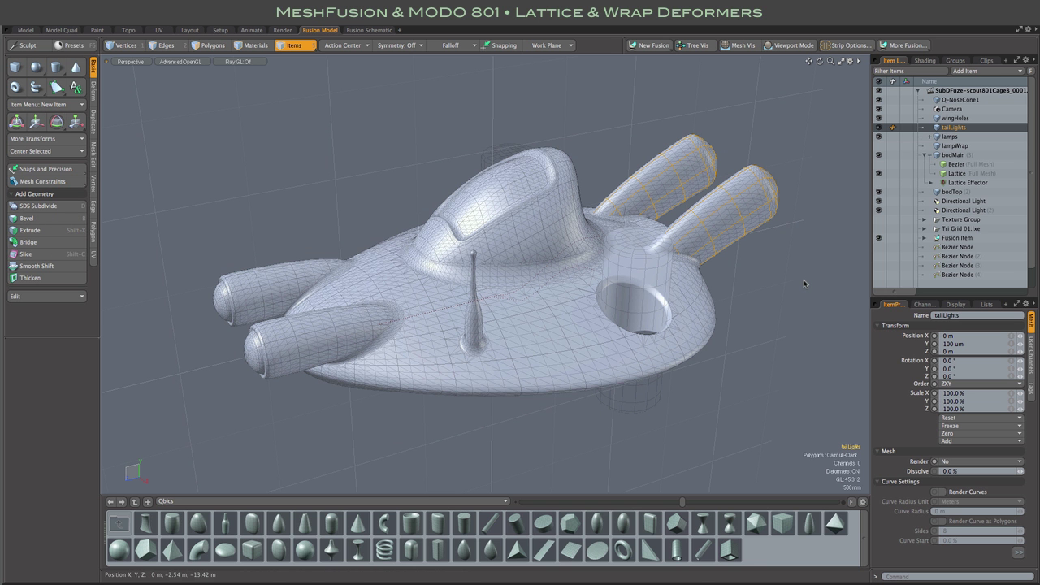
click(705, 347)
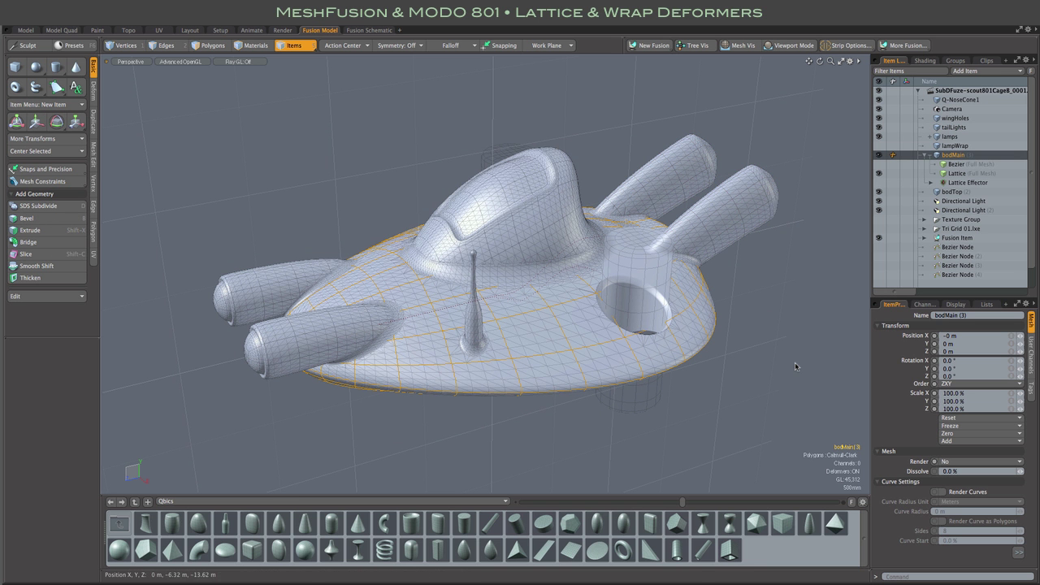
alt+drag(794, 362, 782, 381)
click(499, 112)
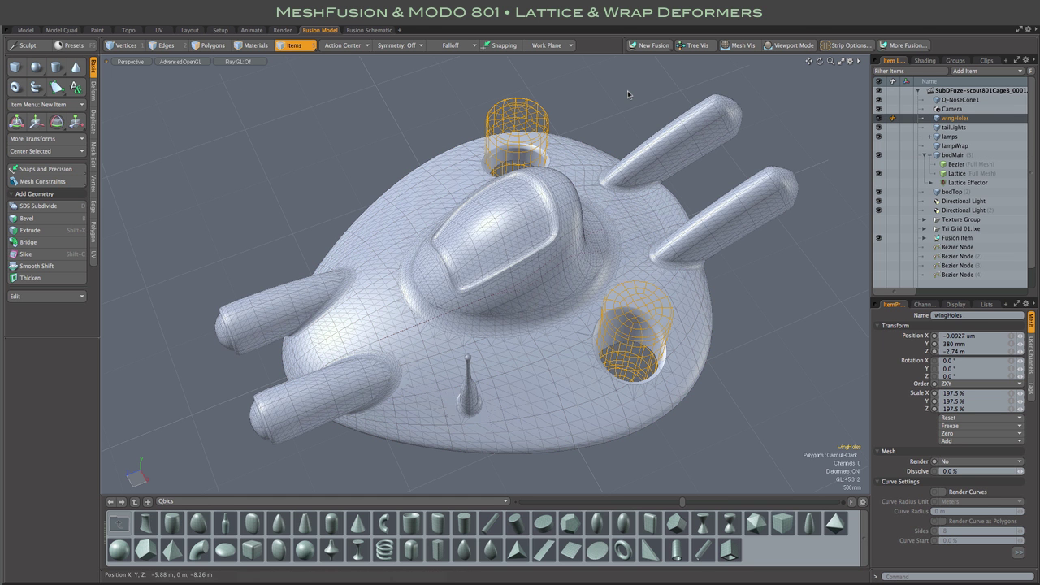
click(492, 224)
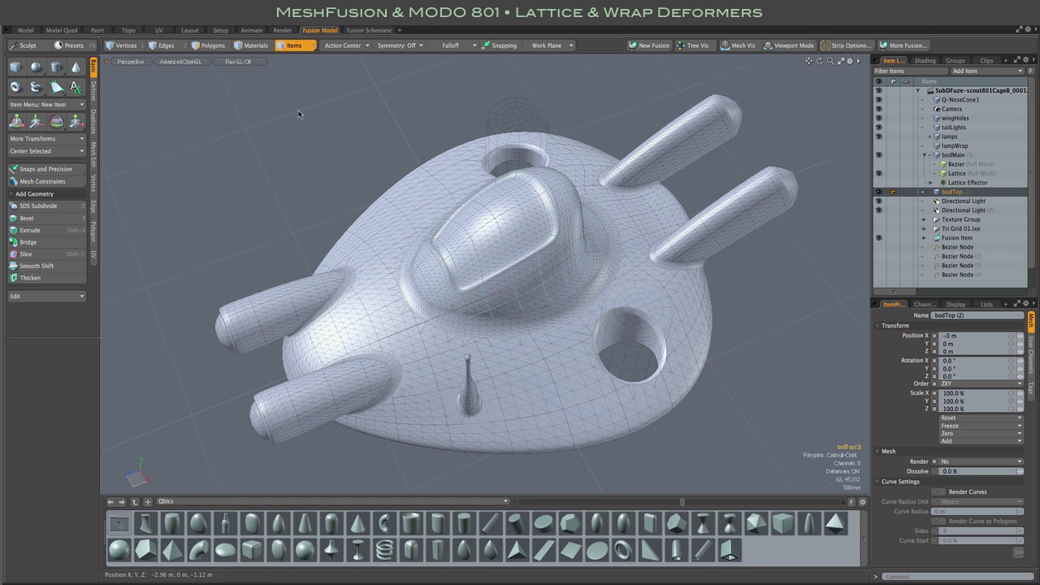
alt+drag(315, 144, 301, 56)
click(254, 276)
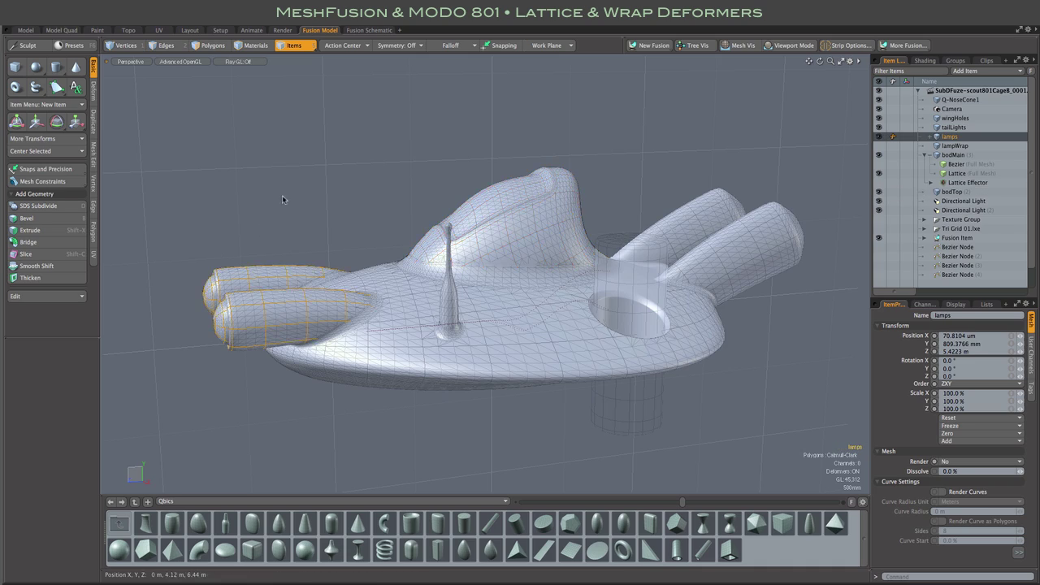
alt+drag(236, 222, 300, 214)
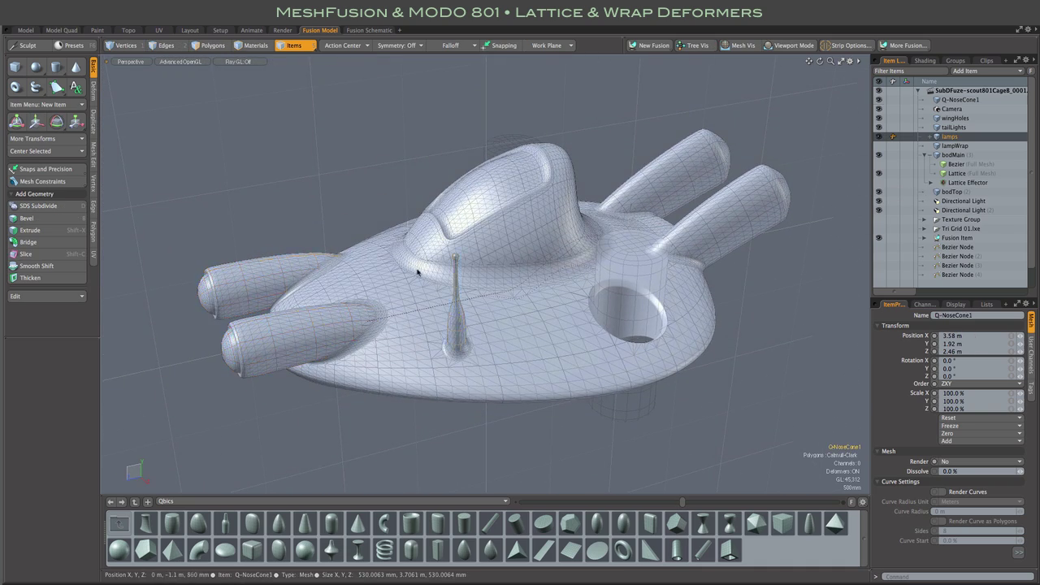
click(462, 336)
alt+drag(332, 178, 311, 142)
Step: Select the bodMain mesh, show its Lattice Effector cage, and inspect the cage around the craft with nothing selected
click(525, 343)
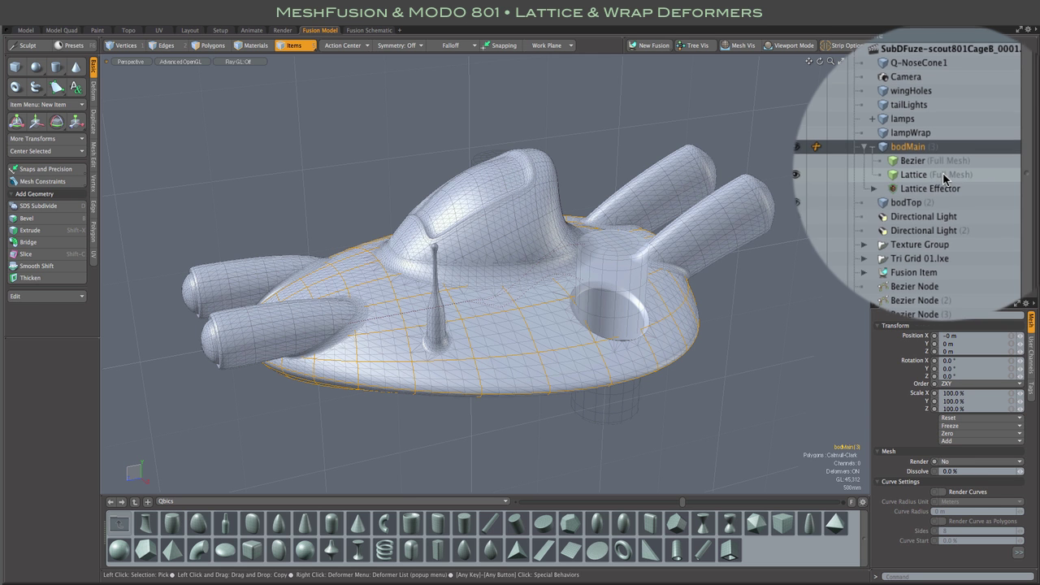
click(881, 186)
click(879, 185)
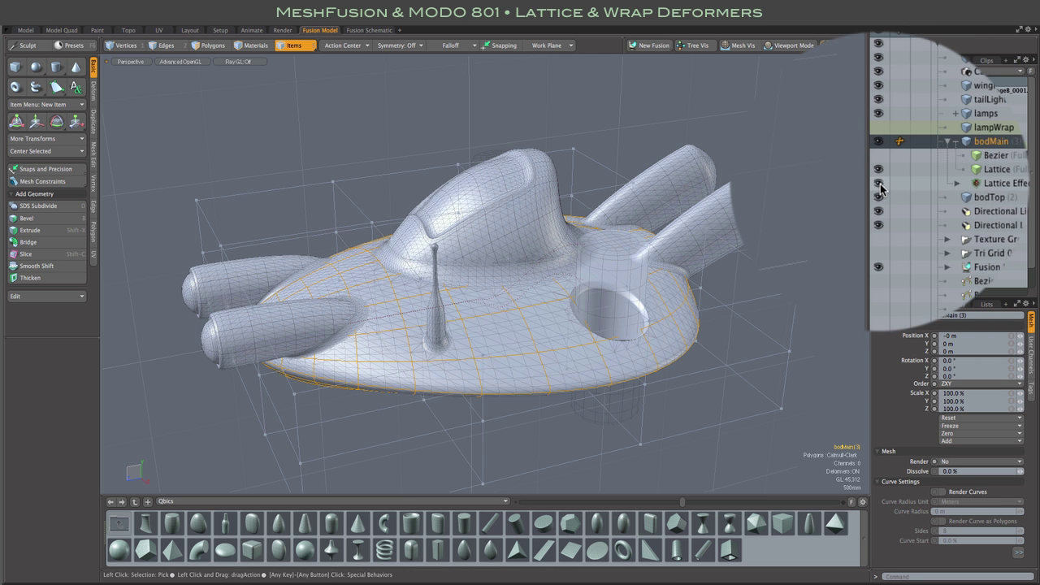
click(830, 190)
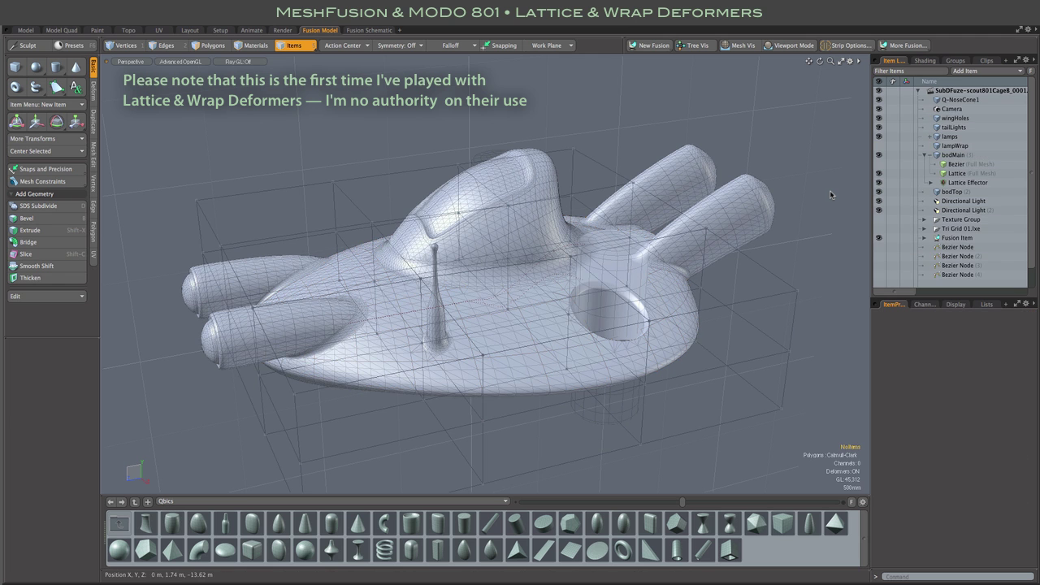
mouse_move(830, 190)
alt+mouse_down()
mouse_move(824, 144)
mouse_move(806, 188)
mouse_move(821, 199)
alt+mouse_up()
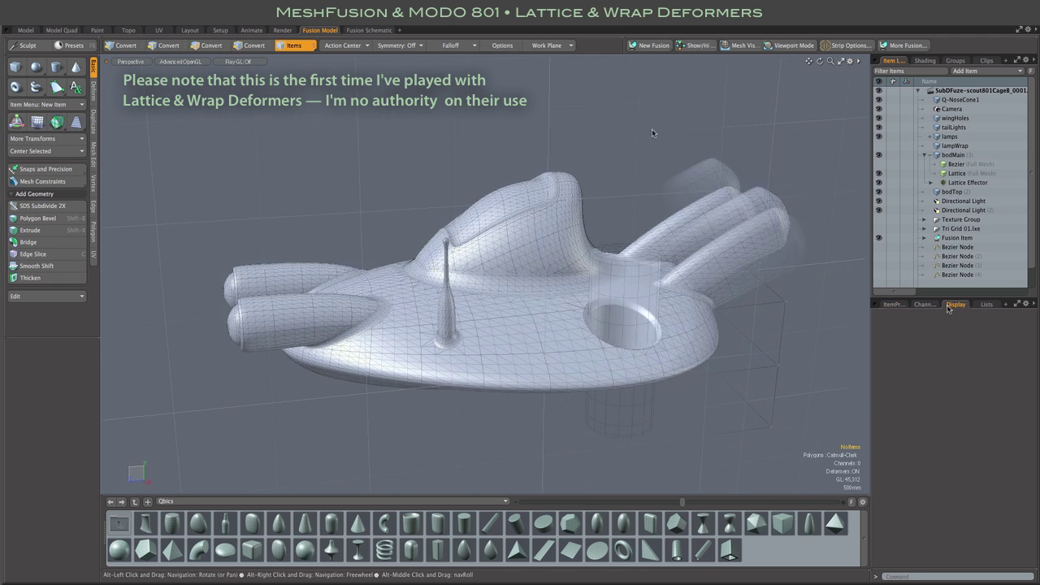
alt+drag(652, 130, 648, 197)
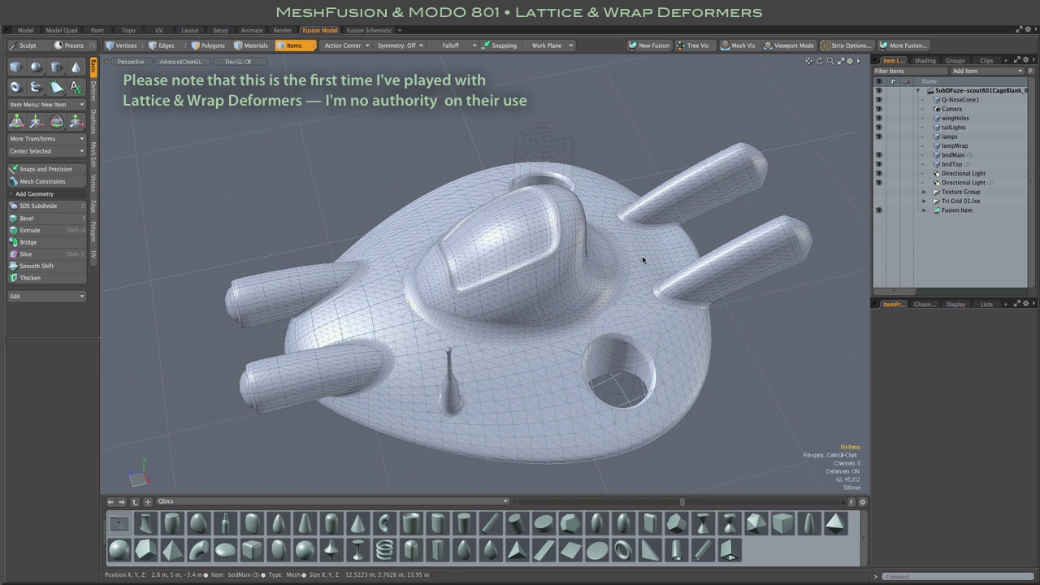
Step: Apply a Lattice Effector to the bodMain mesh with divisions X 3, Y 2, Z 3, auto-fitted and parented to bodMain
click(698, 367)
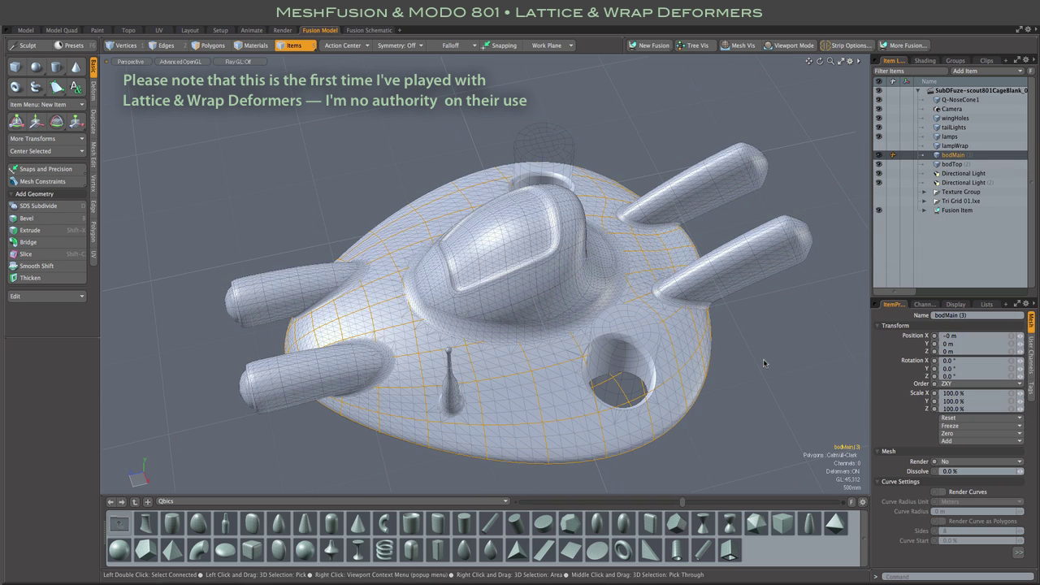
alt+drag(764, 363, 772, 306)
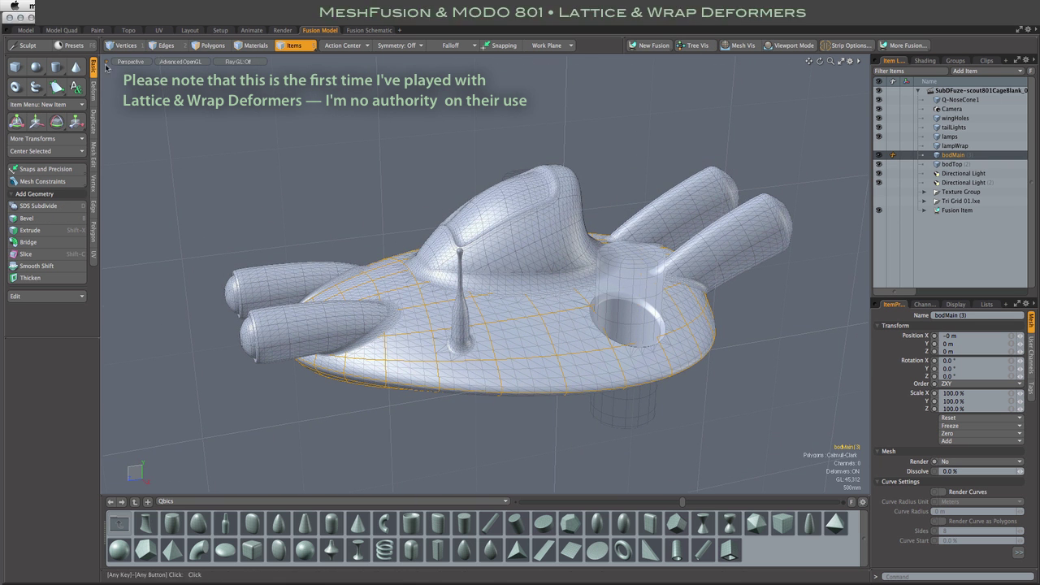
click(175, 6)
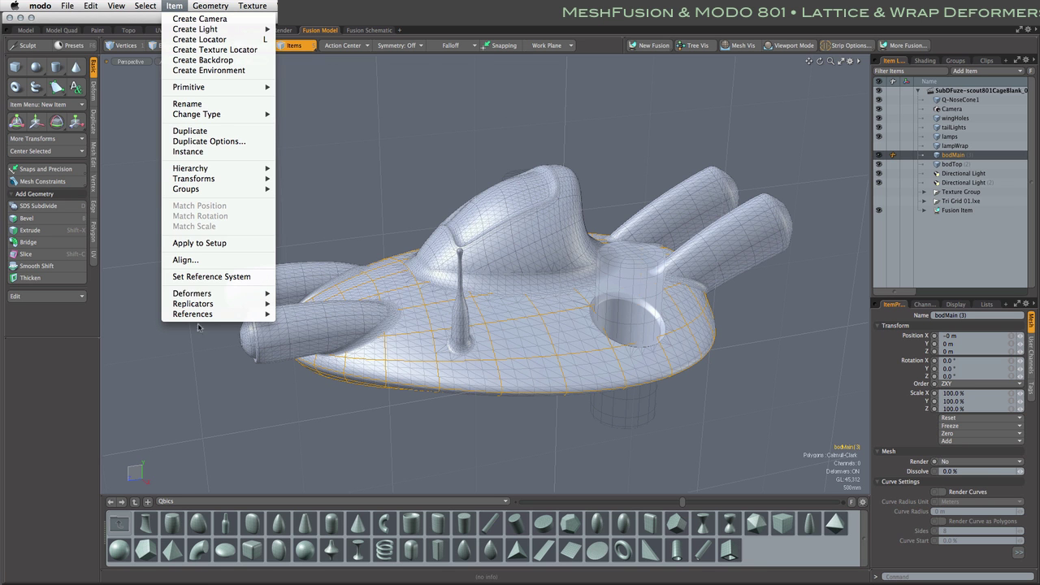
mouse_move(200, 295)
mouse_move(325, 309)
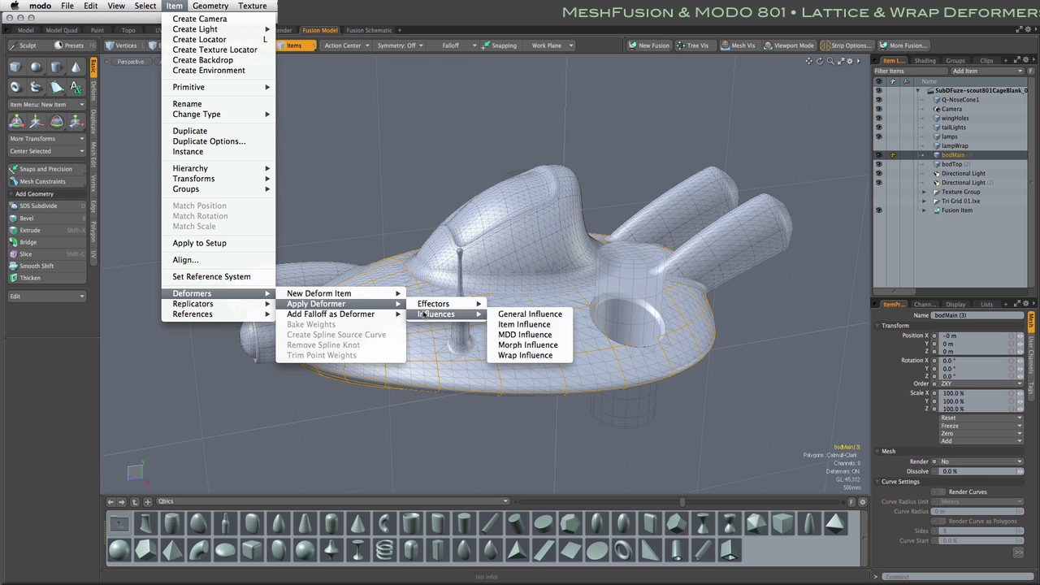
mouse_move(432, 306)
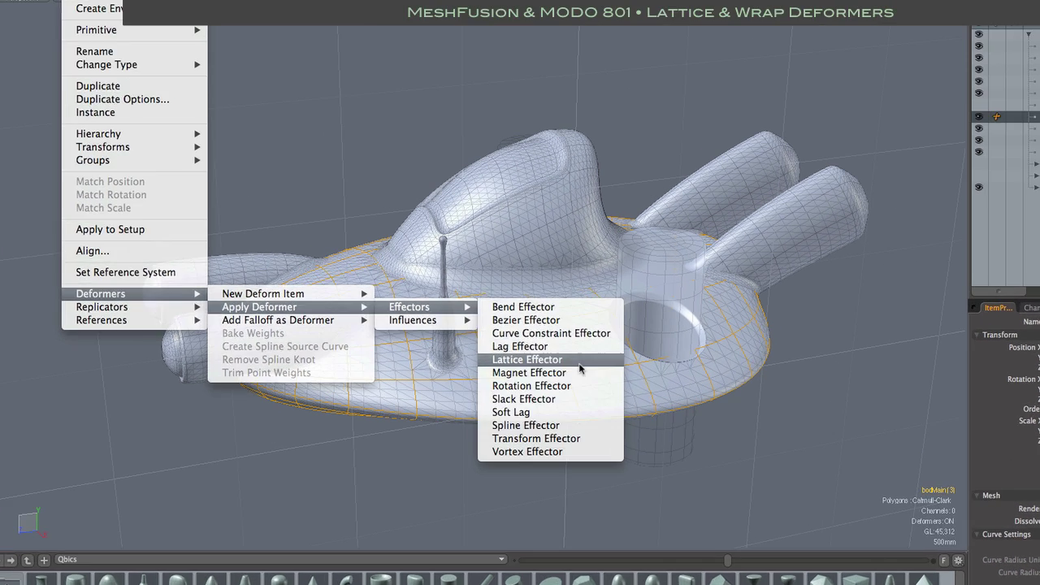
click(567, 349)
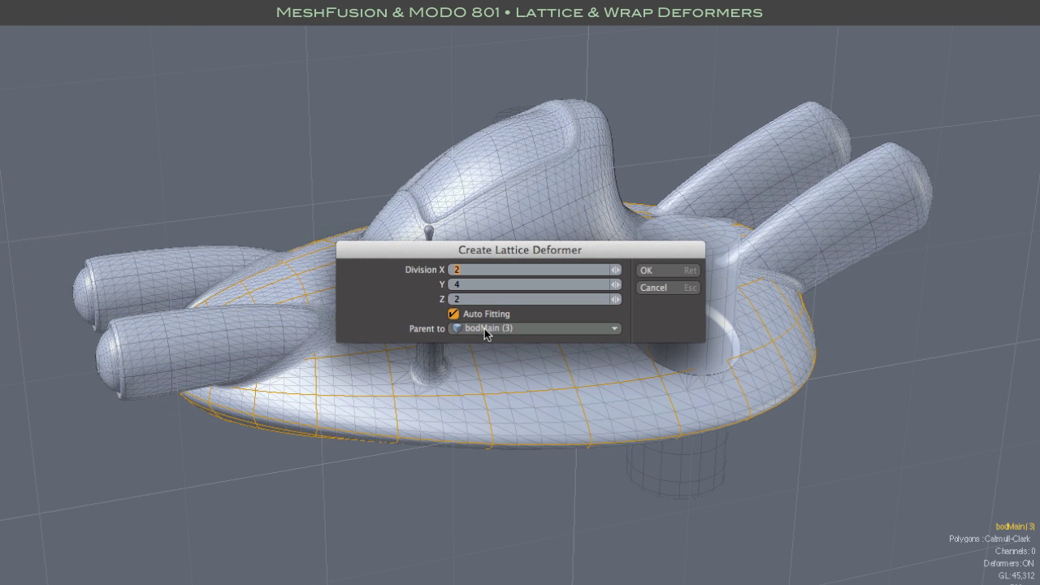
click(618, 270)
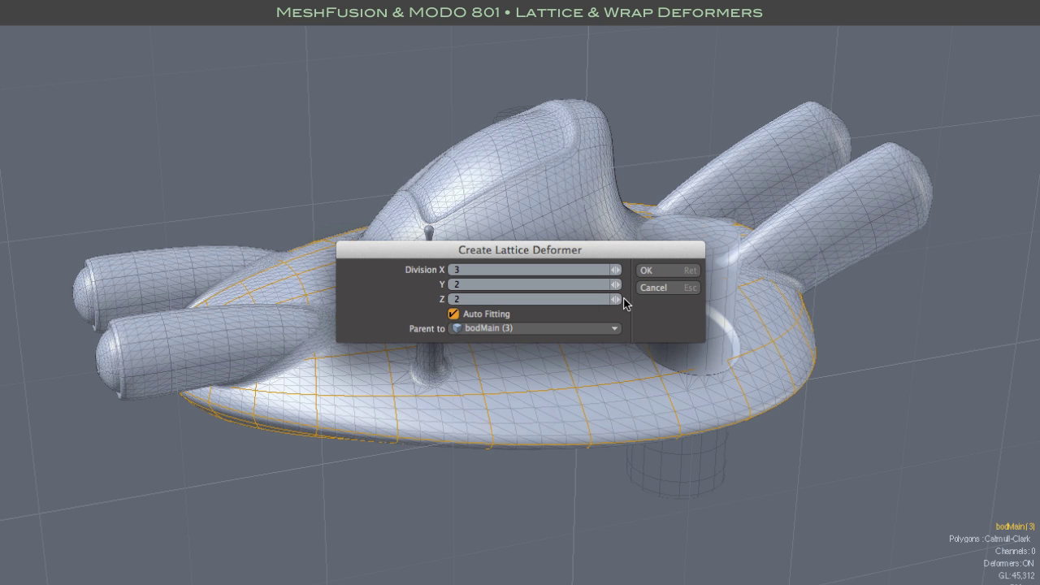
click(617, 300)
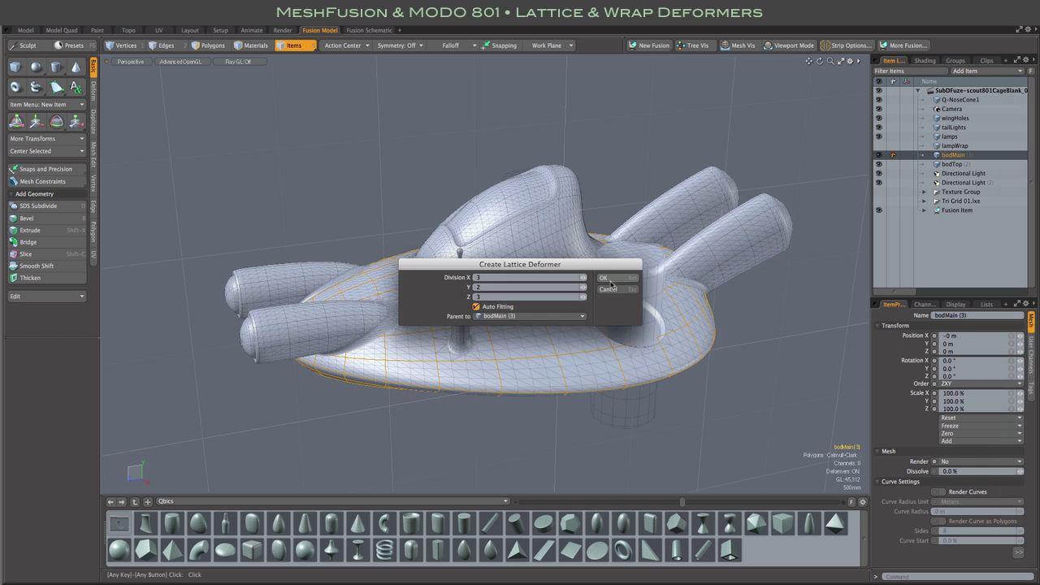
click(657, 273)
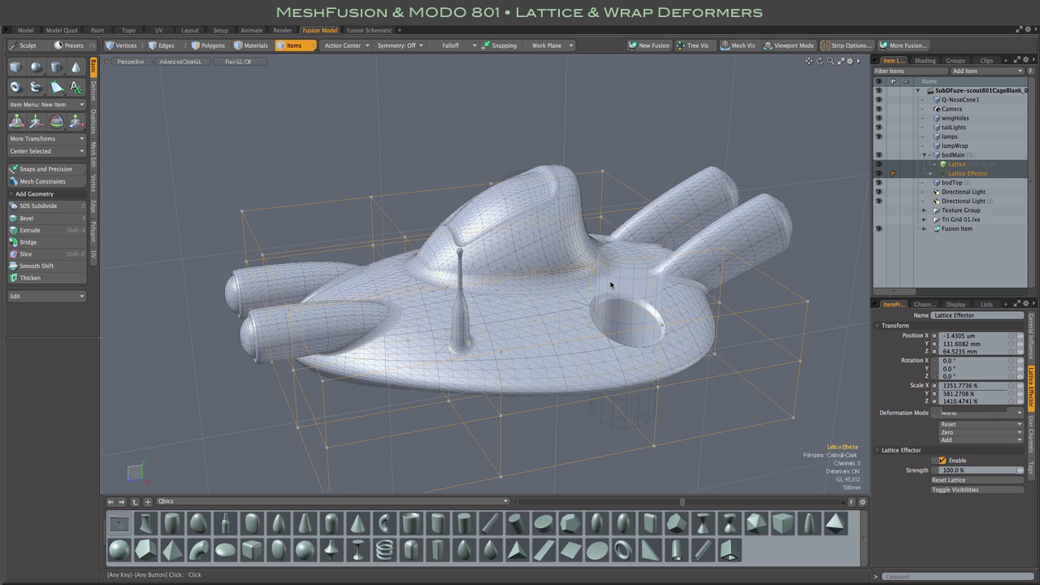
Step: View the lattice cage with the Lattice Effector deselected and look through the available interface color schemes
alt+drag(622, 276, 650, 301)
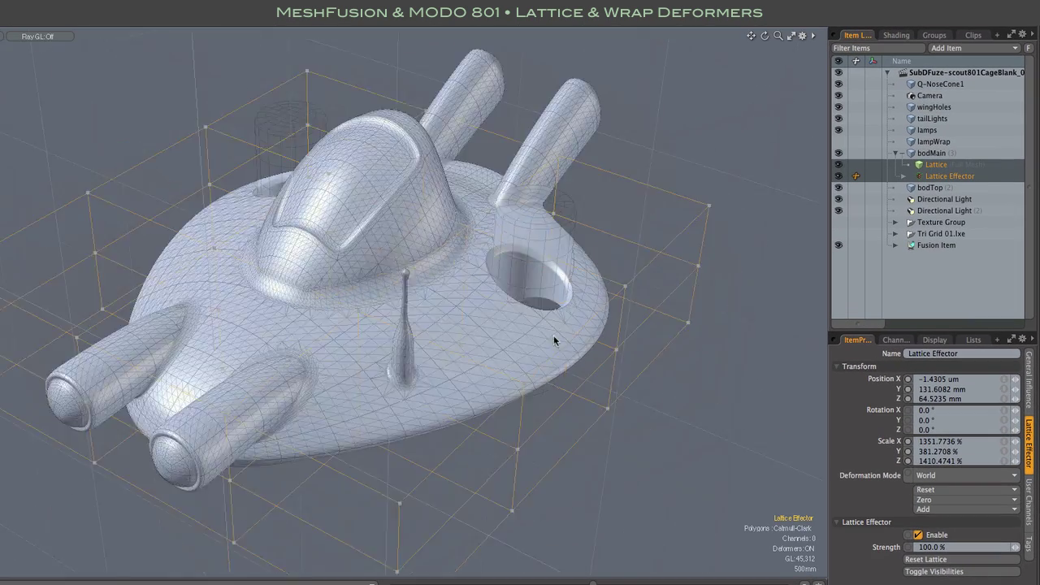
alt+drag(553, 334, 452, 283)
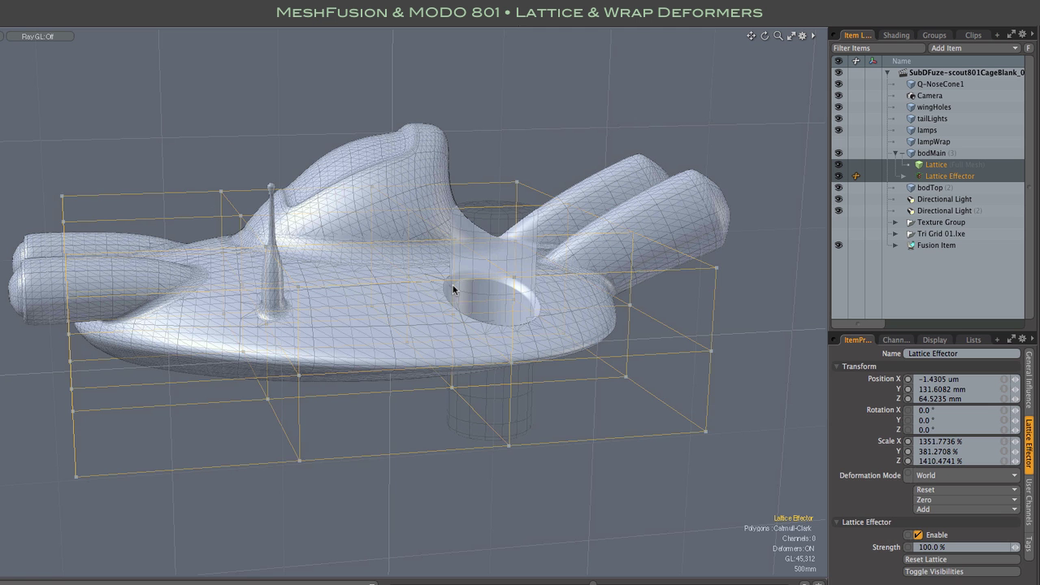
click(751, 300)
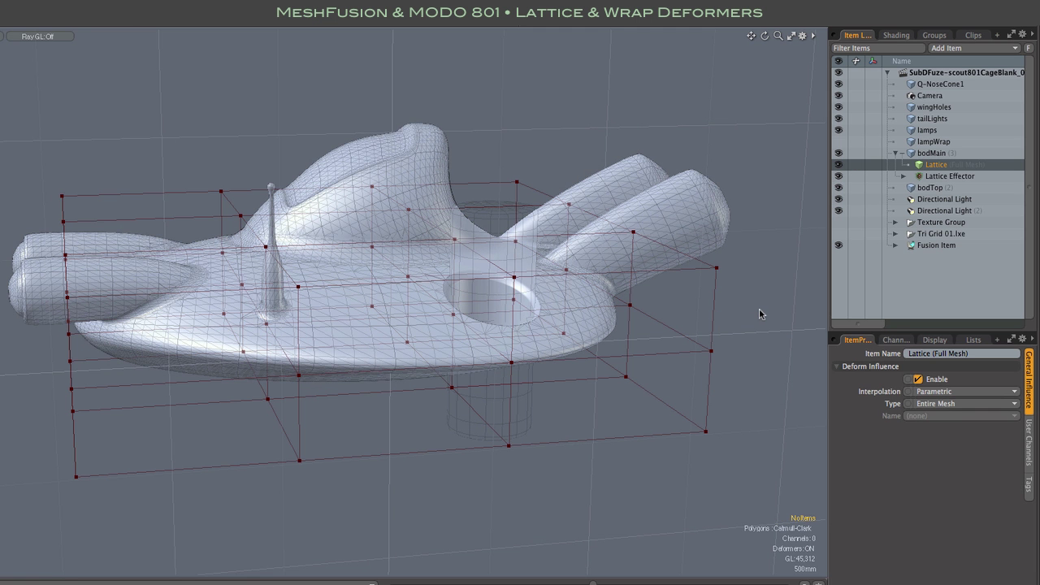
click(3, 17)
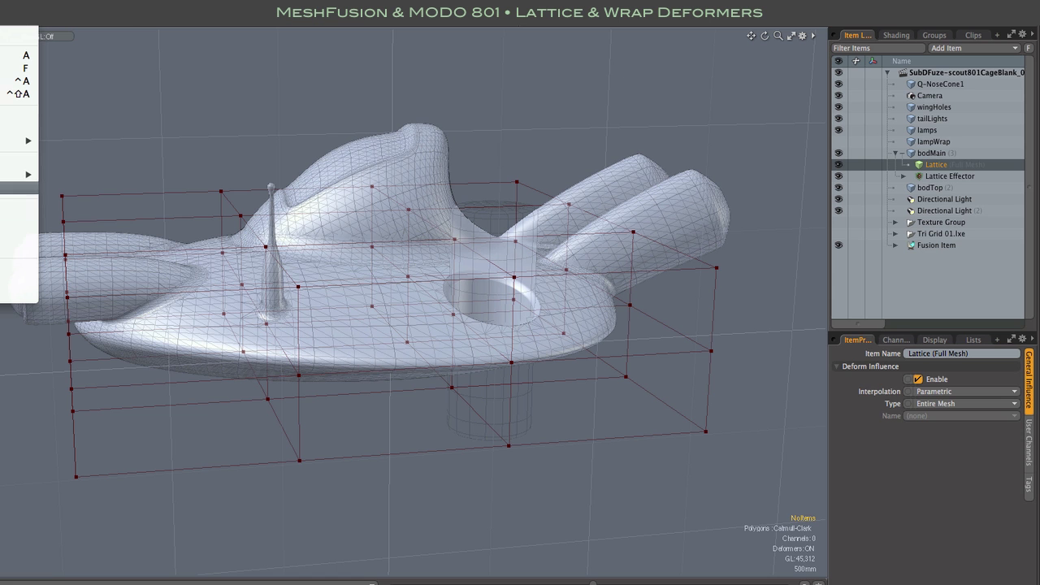
mouse_move(21, 174)
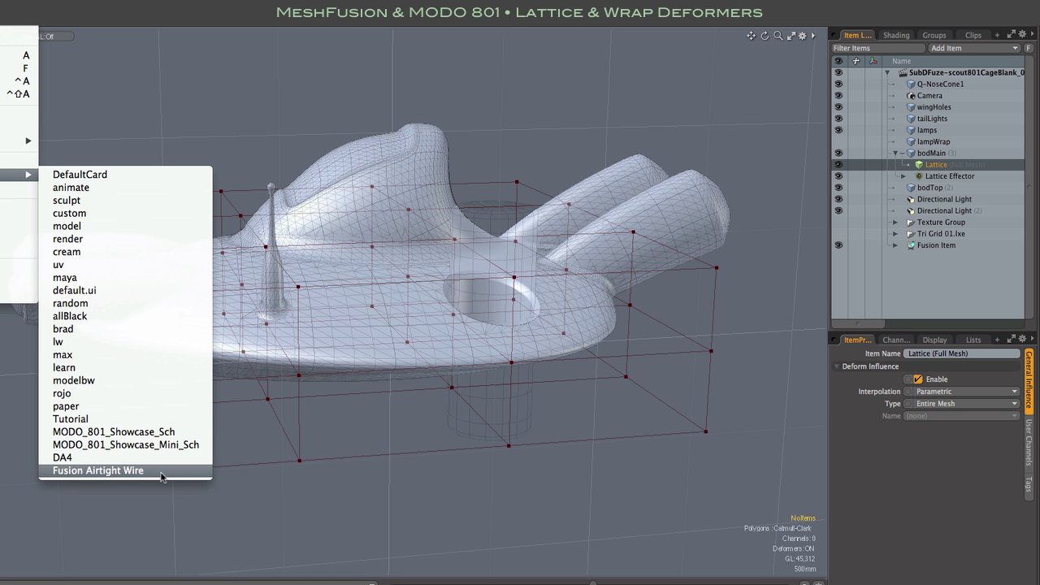
click(490, 512)
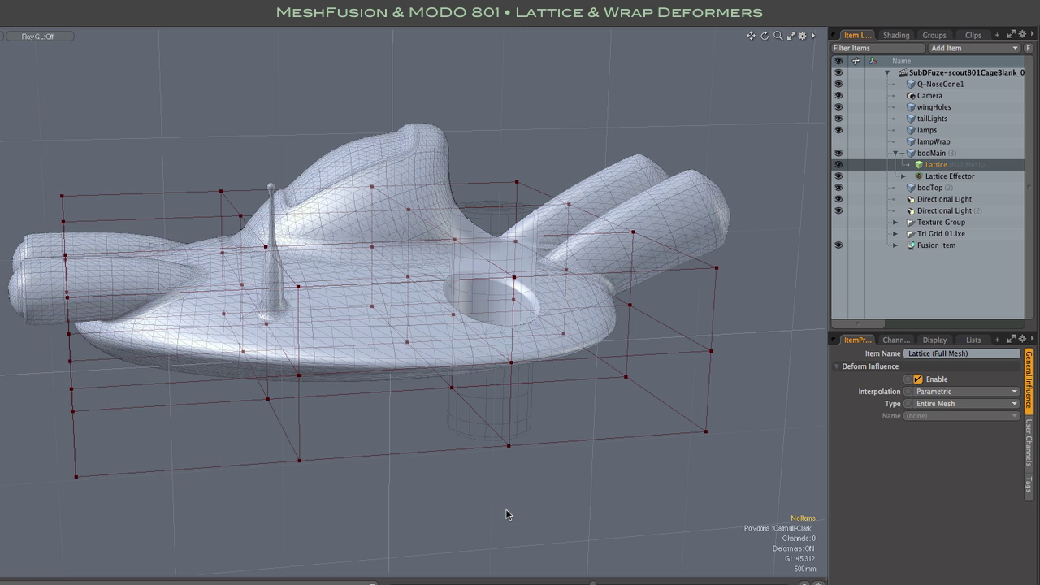
click(556, 494)
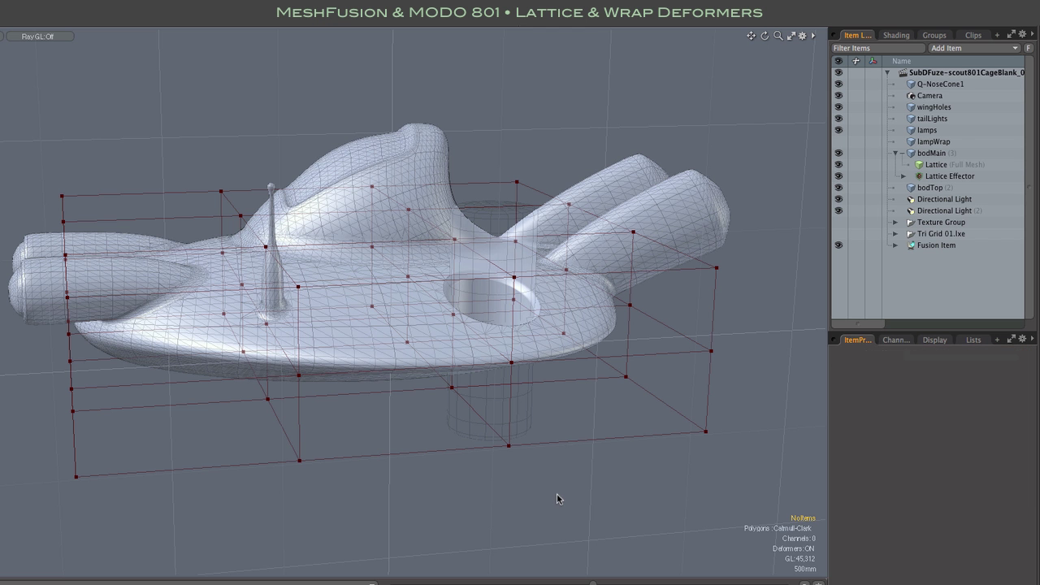
Step: Select the Lattice Effector by its cage and review the full list of lattice point locators under it
click(634, 442)
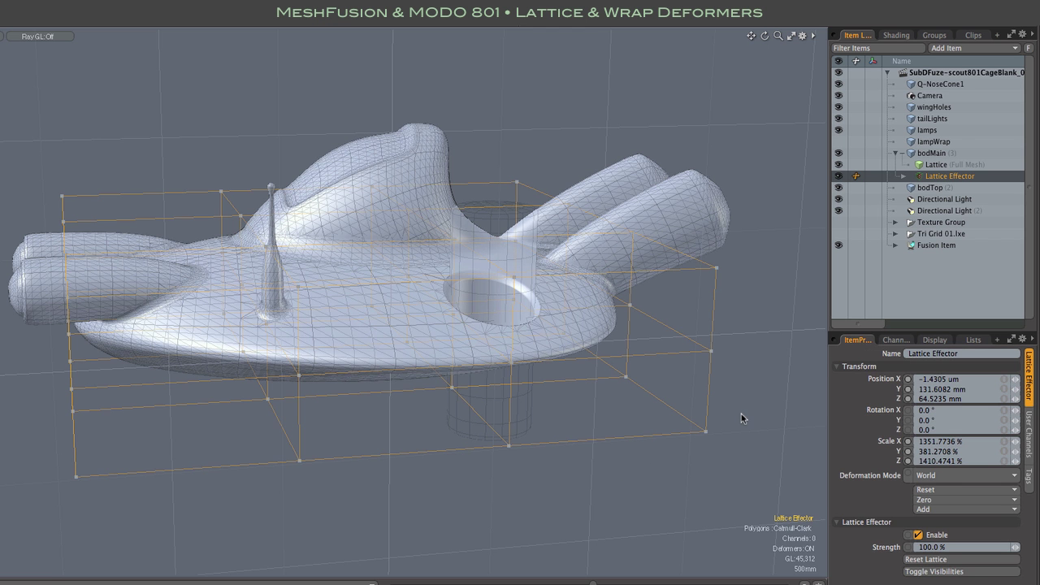
click(904, 176)
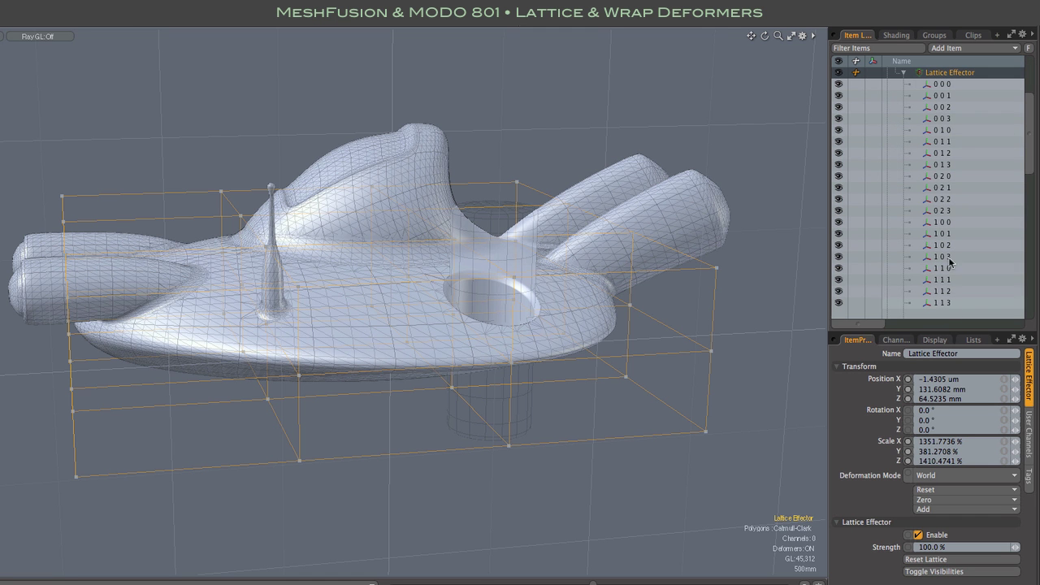
scroll(946, 151, down, 3)
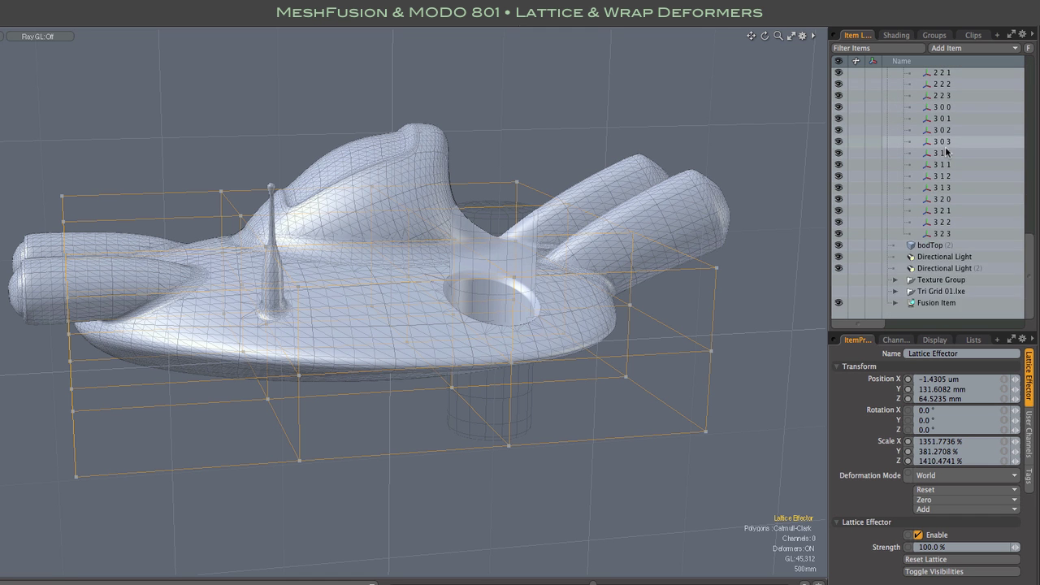
scroll(947, 152, up, 5)
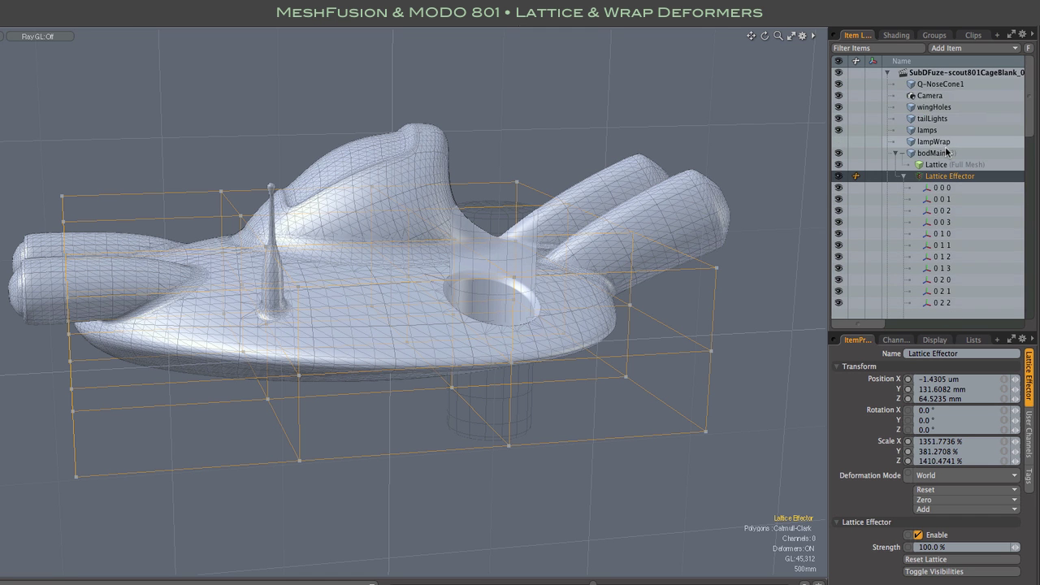
click(902, 176)
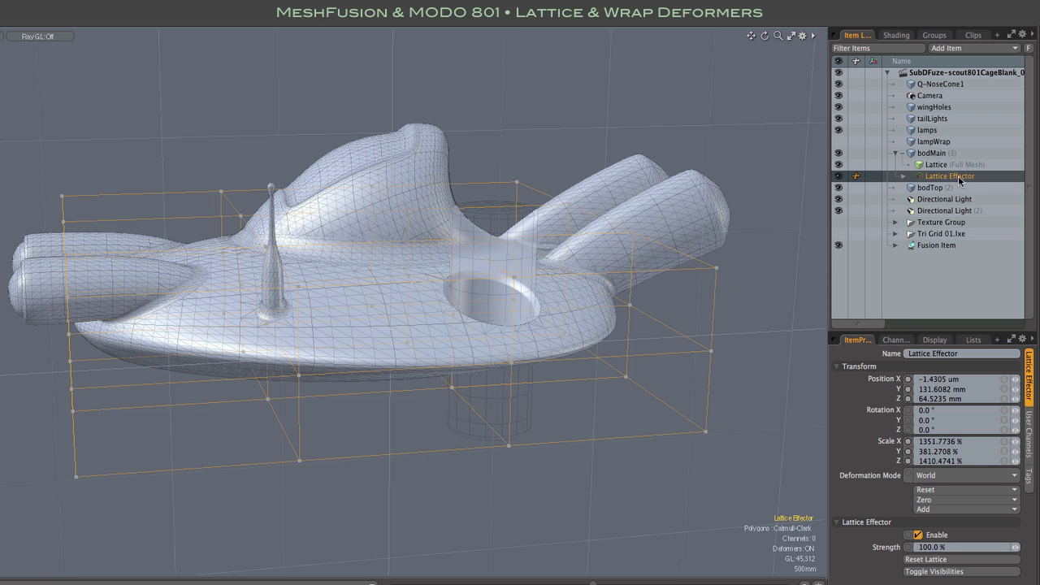
Step: Add draw options to the Lattice Effector, set its wireframe to Background Dark, and deselect it to view the cage
click(933, 340)
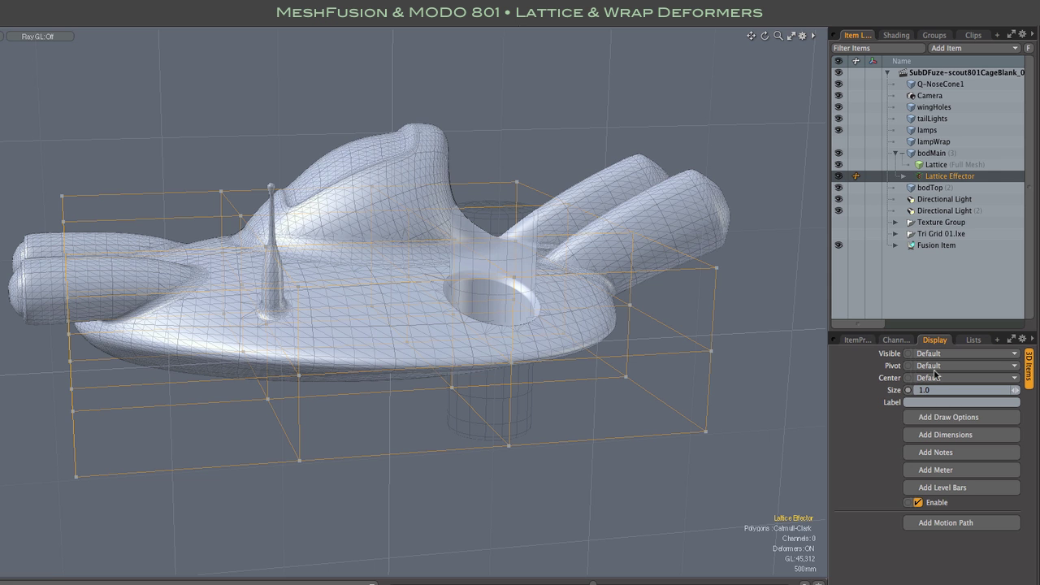
click(947, 416)
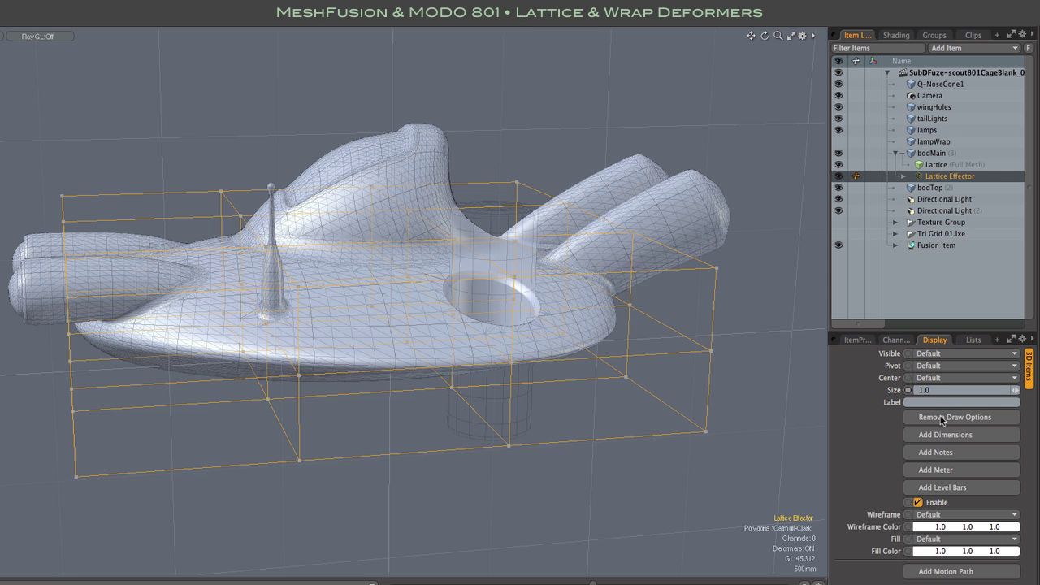
click(947, 516)
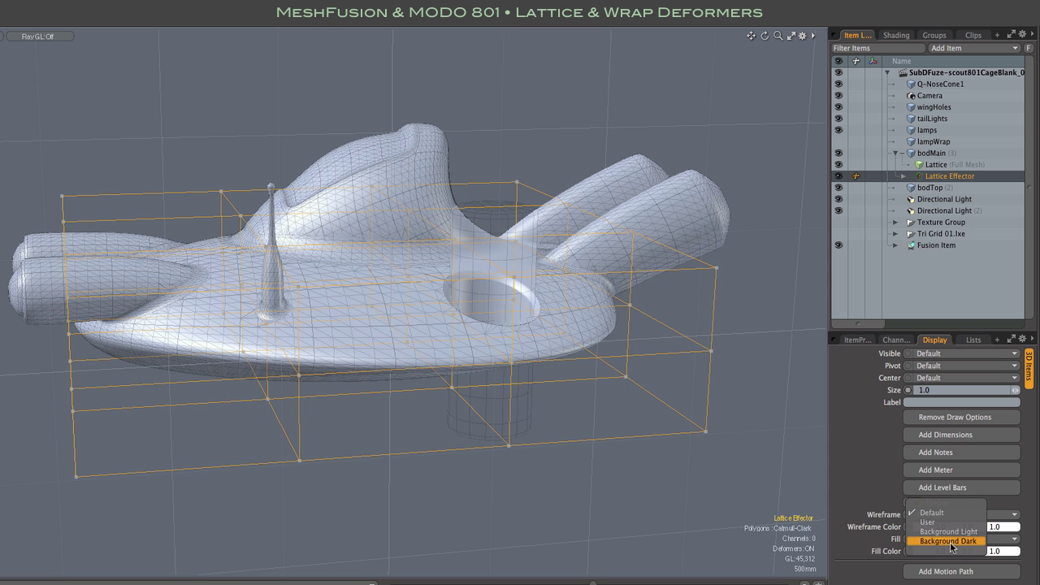
click(949, 541)
click(716, 461)
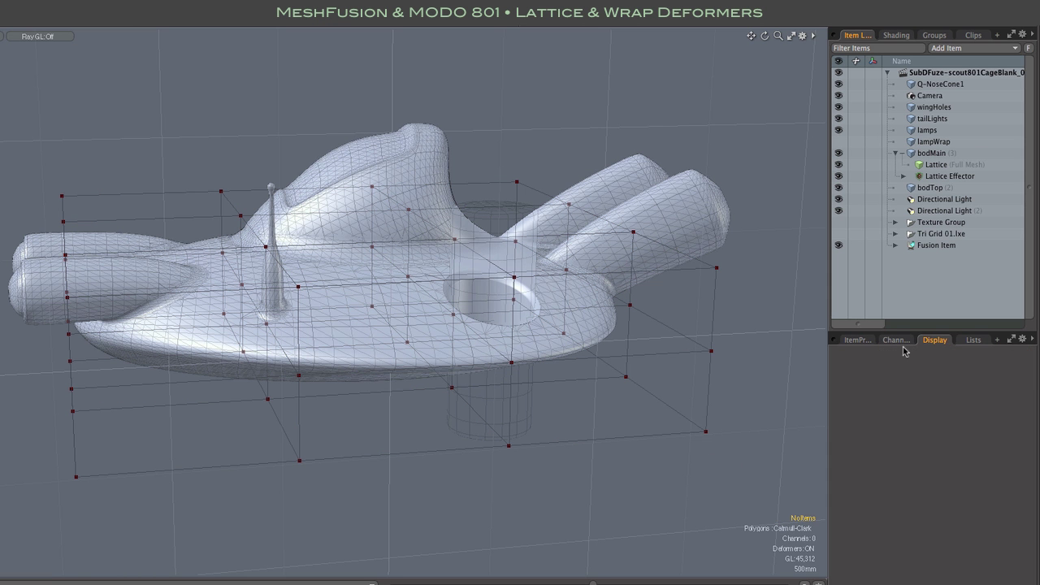
Step: Try the Background Light wireframe on the Lattice Effector and view the cage with nothing selected
click(942, 177)
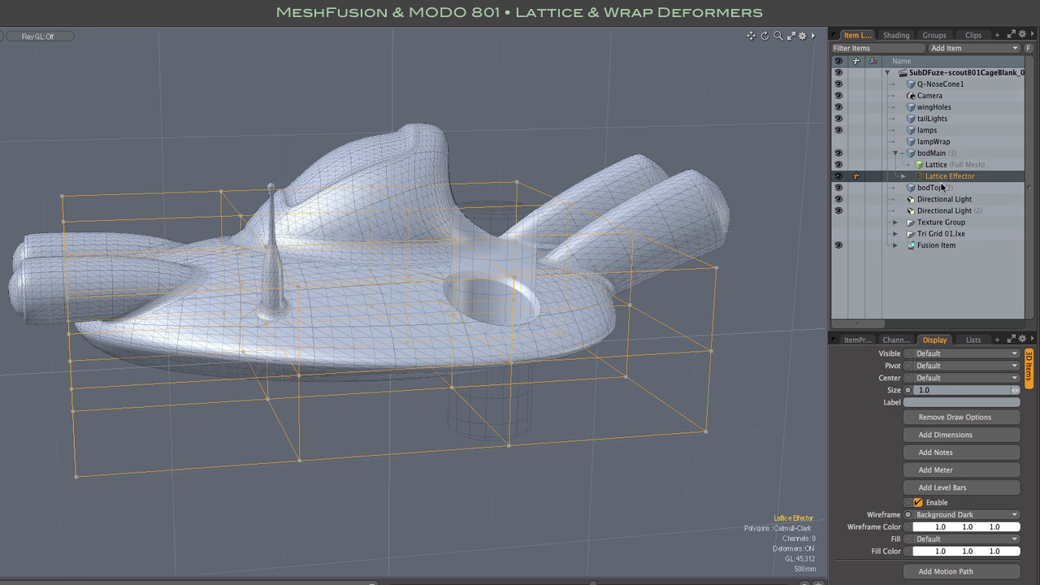
click(955, 518)
click(955, 517)
click(691, 493)
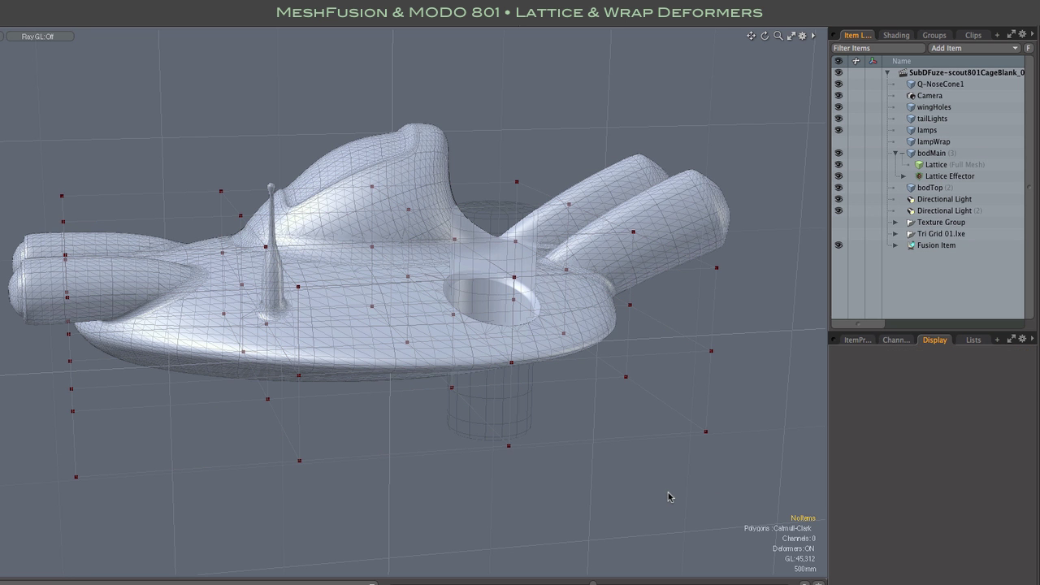
mouse_move(669, 495)
alt+mouse_down()
mouse_move(585, 406)
mouse_move(637, 382)
mouse_move(684, 506)
alt+mouse_up()
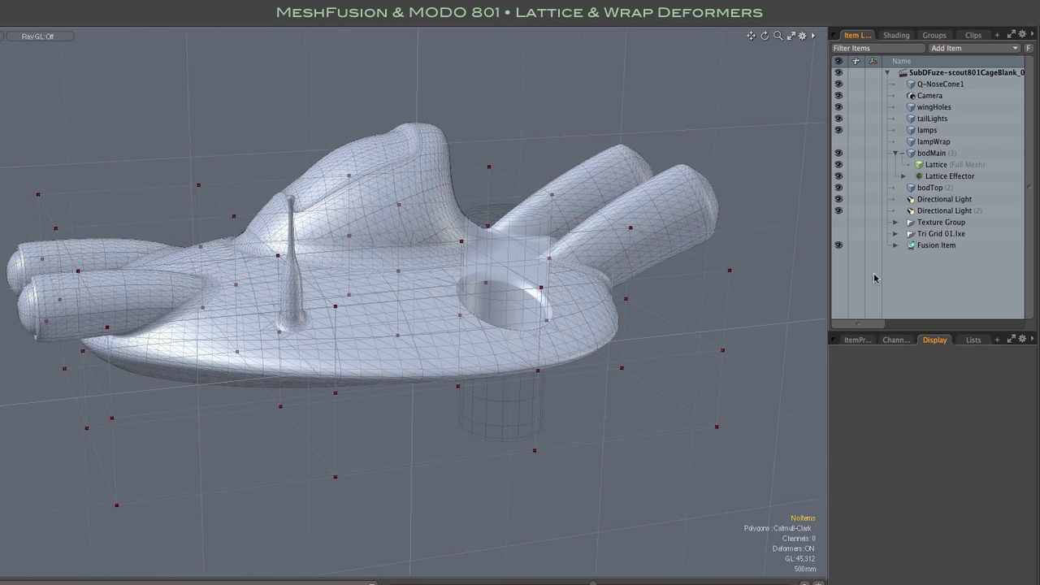
Step: Hide the Lattice Effector with its children, show it again, and set its Visible option to No
click(938, 176)
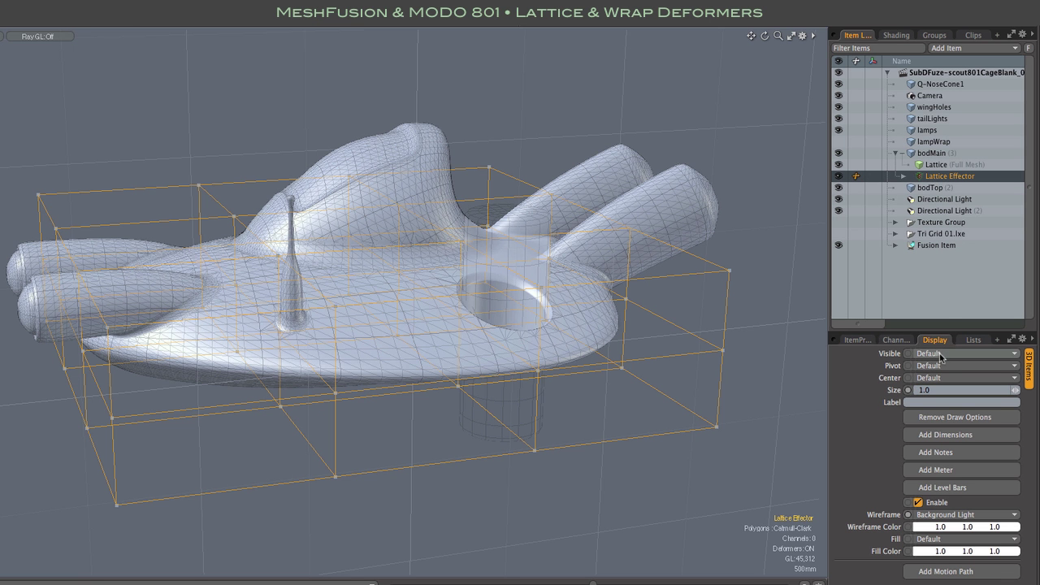
click(838, 176)
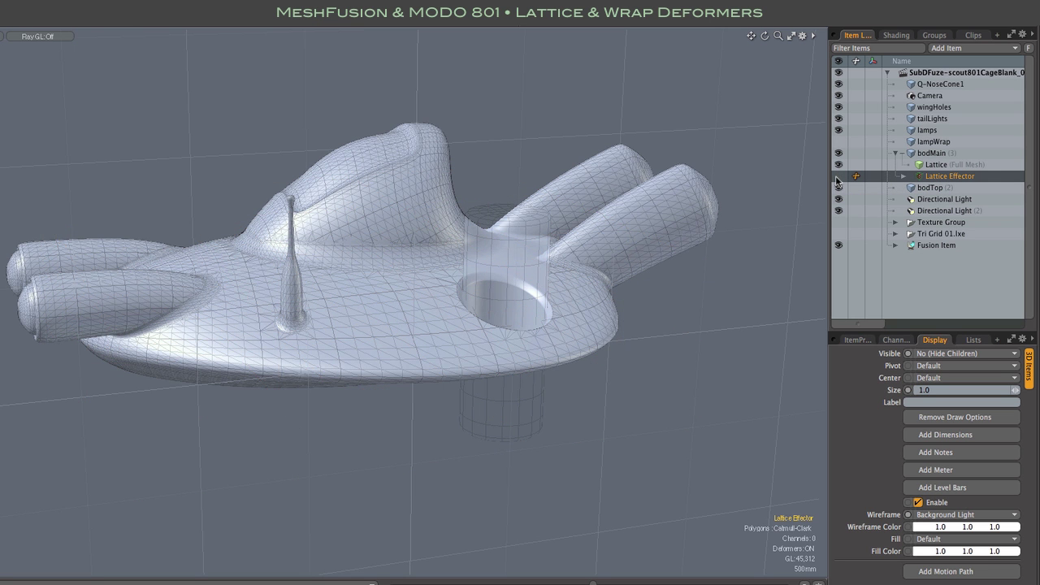
click(838, 177)
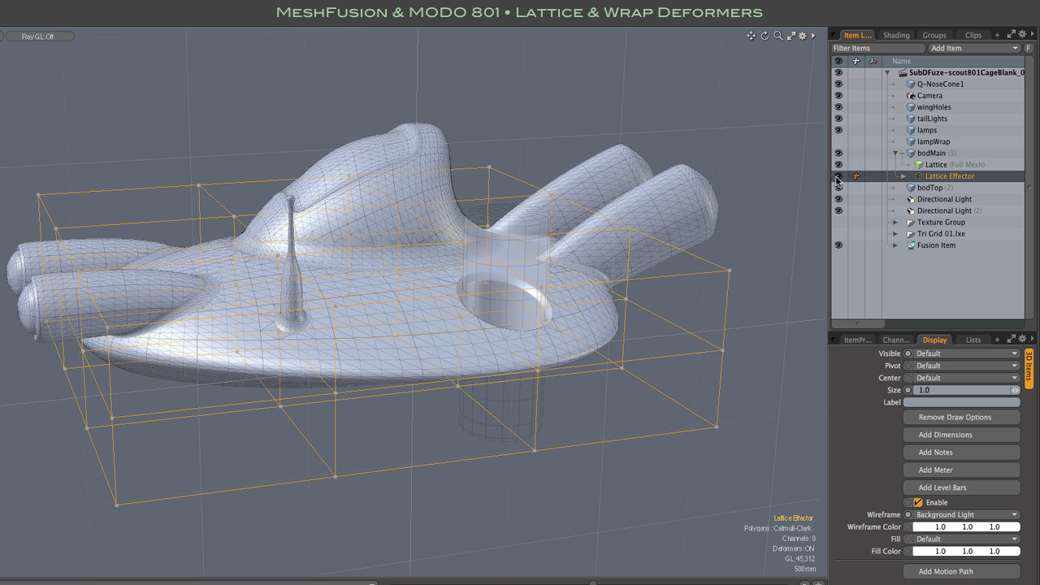
click(953, 355)
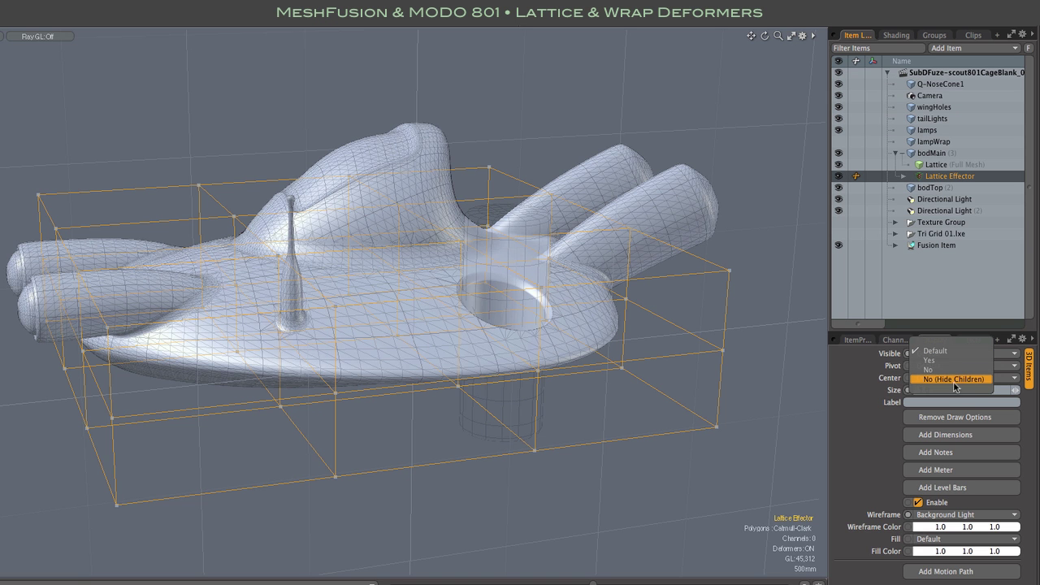
click(934, 370)
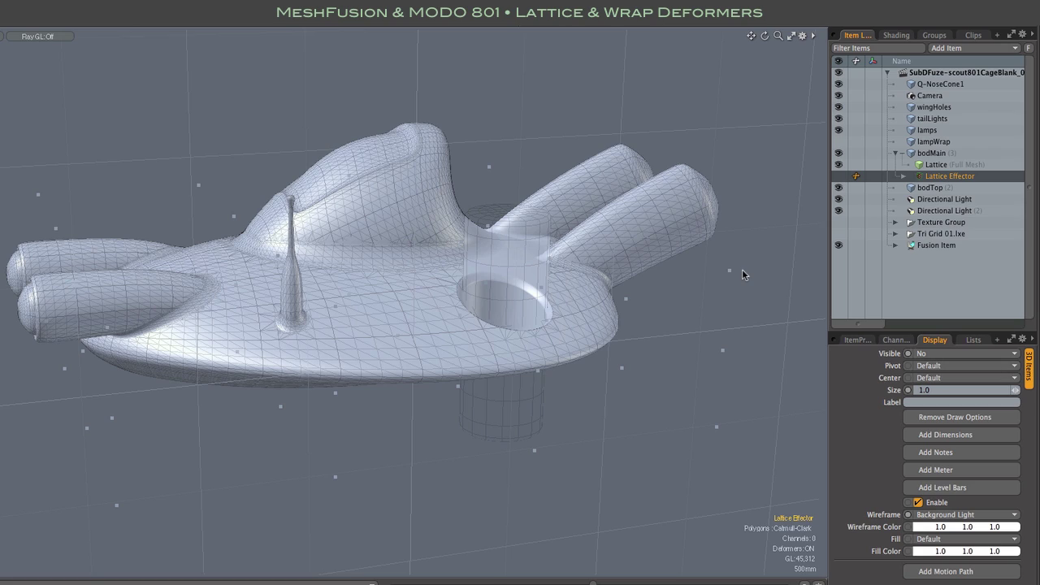
Step: Select the six middle and lower lattice points in the centre of the cage's tail end
alt+drag(744, 269, 617, 225)
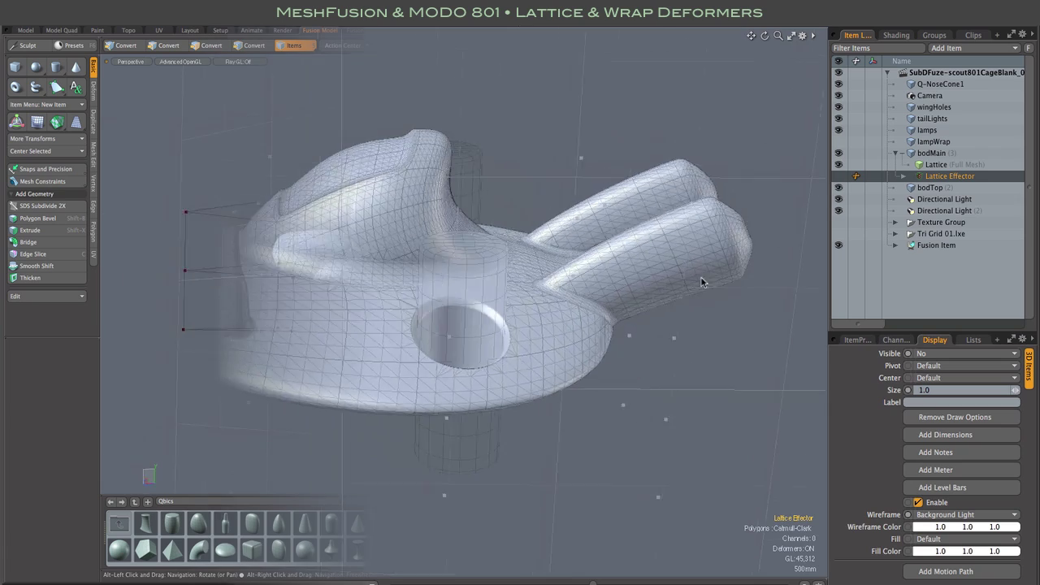
alt+drag(696, 282, 761, 297)
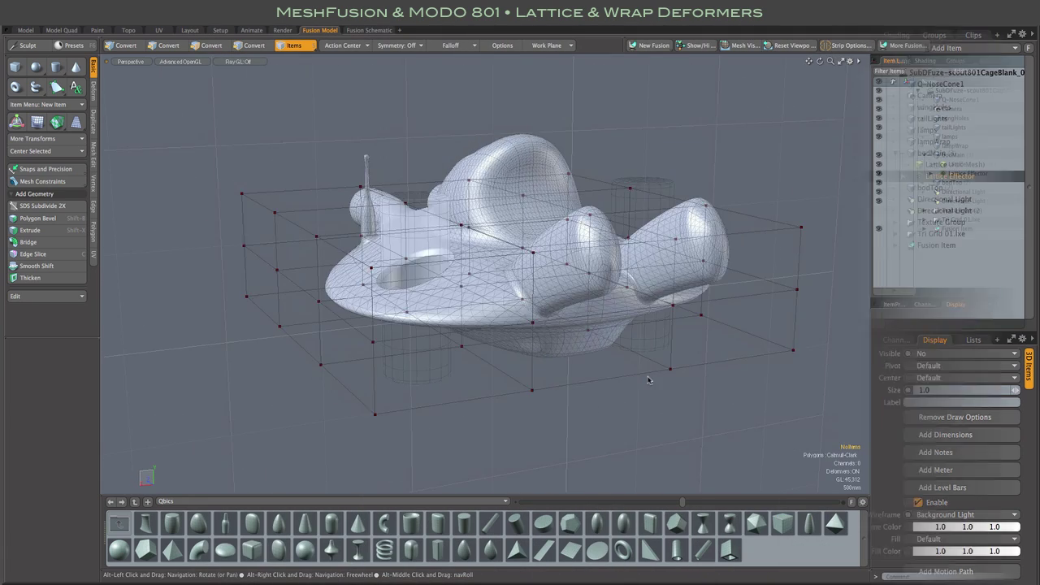
alt+drag(648, 379, 722, 389)
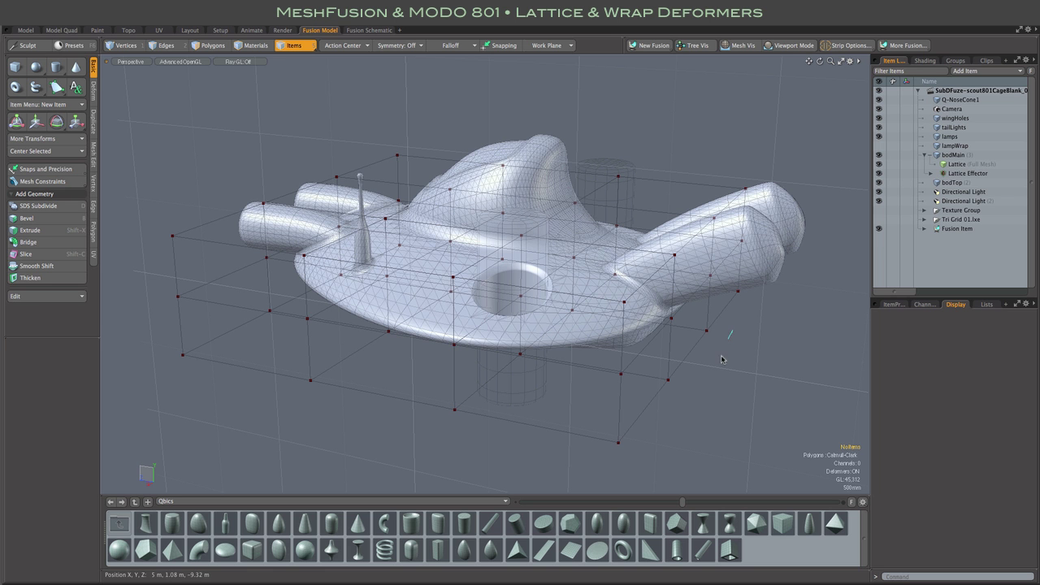
mouse_move(705, 385)
right_down()
mouse_move(659, 402)
mouse_move(682, 218)
mouse_move(707, 201)
mouse_move(719, 206)
right_up()
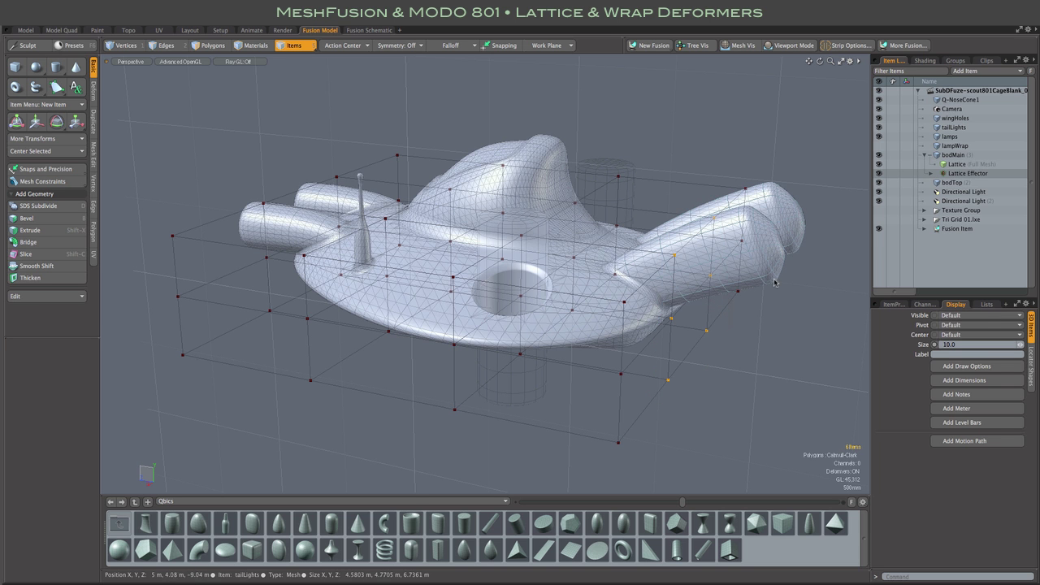
alt+drag(804, 352, 520, 244)
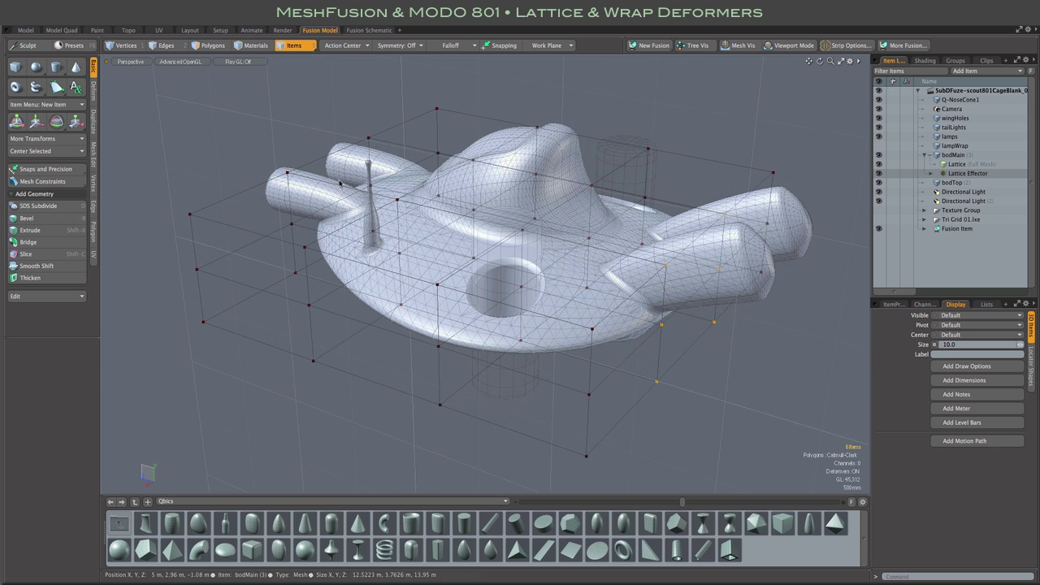
Step: Save the selected tail lattice points as an item selection set named bodTail, reveal it in the statistics list, and deselect everything
click(297, 49)
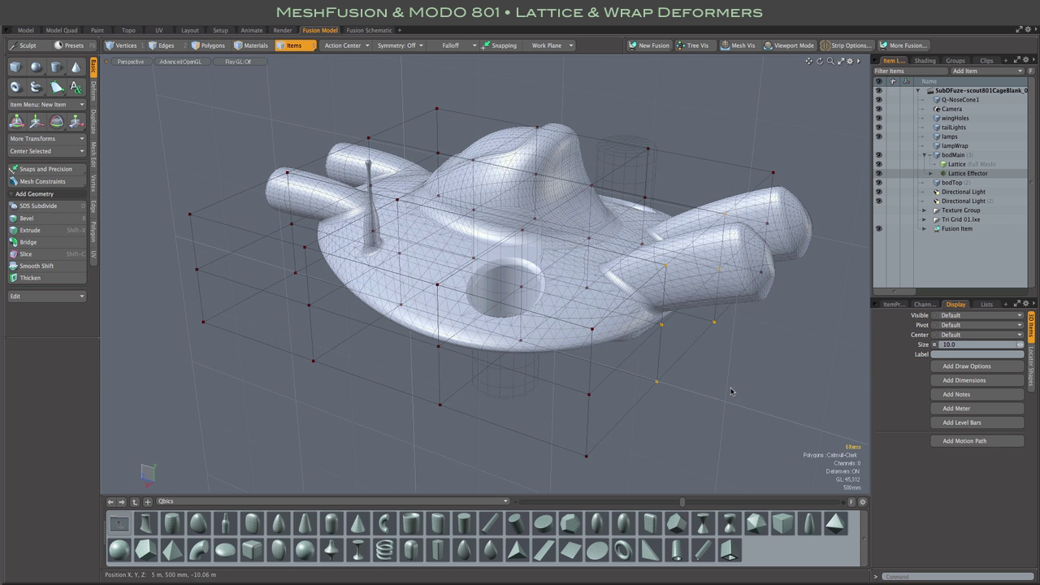
click(985, 305)
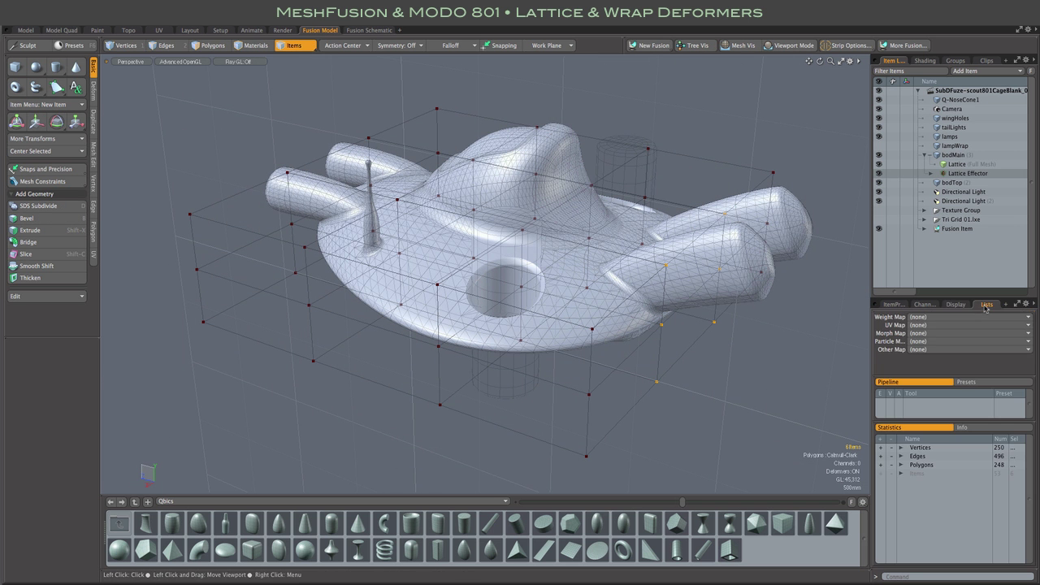
click(901, 475)
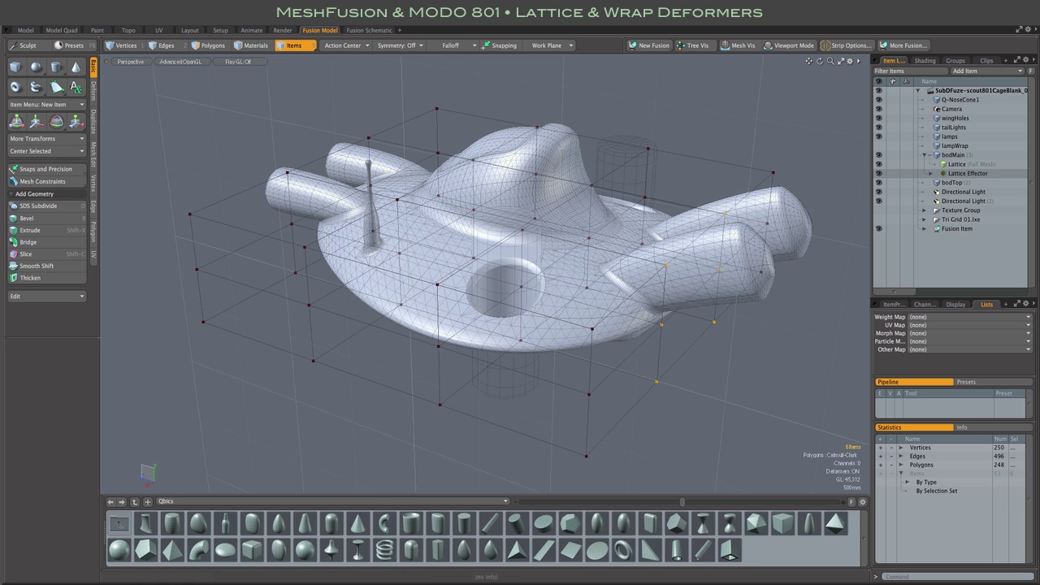
click(147, 12)
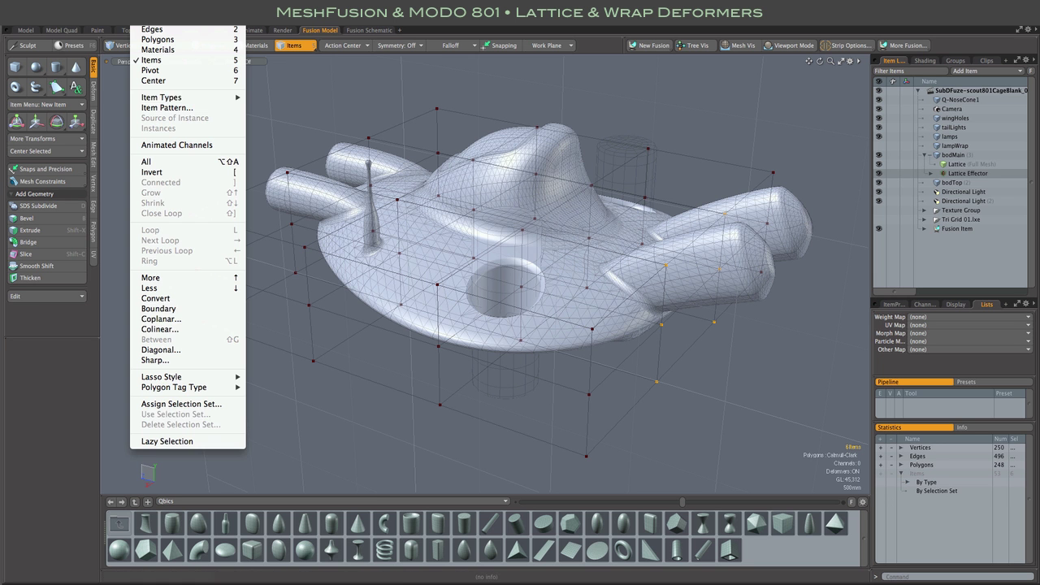
click(164, 404)
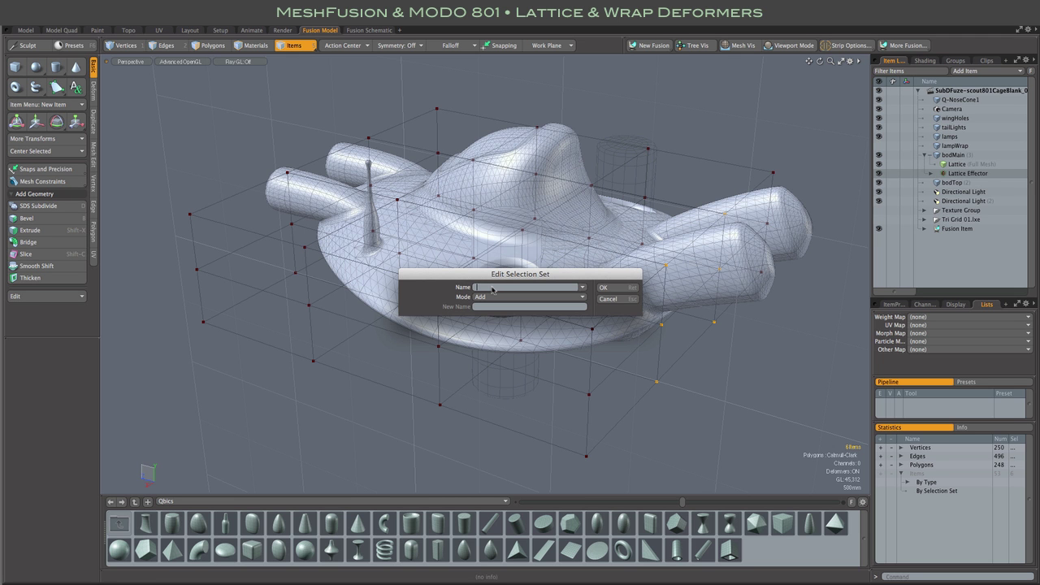
text(bodTail)
key(Return)
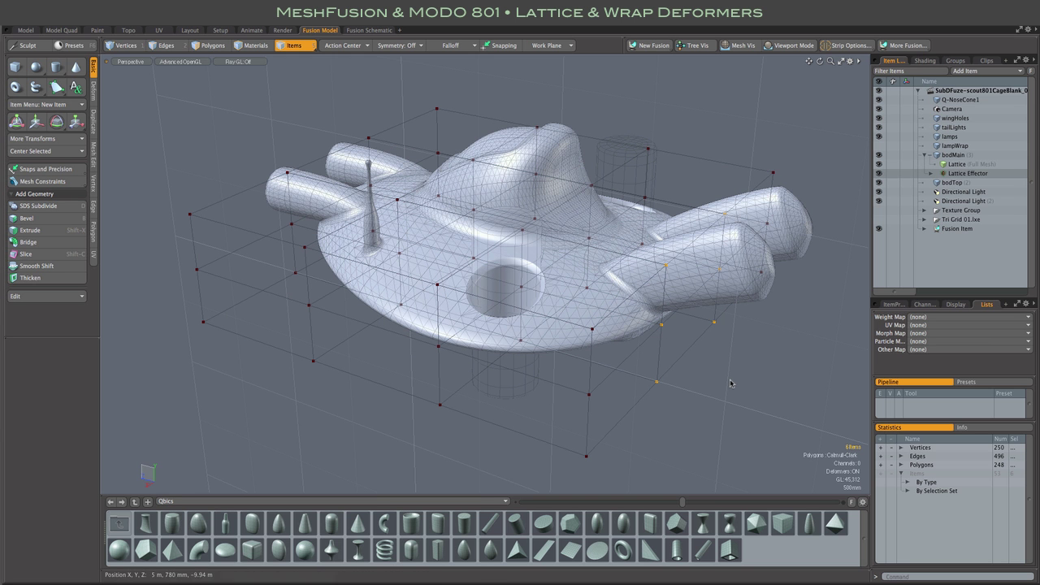
click(908, 490)
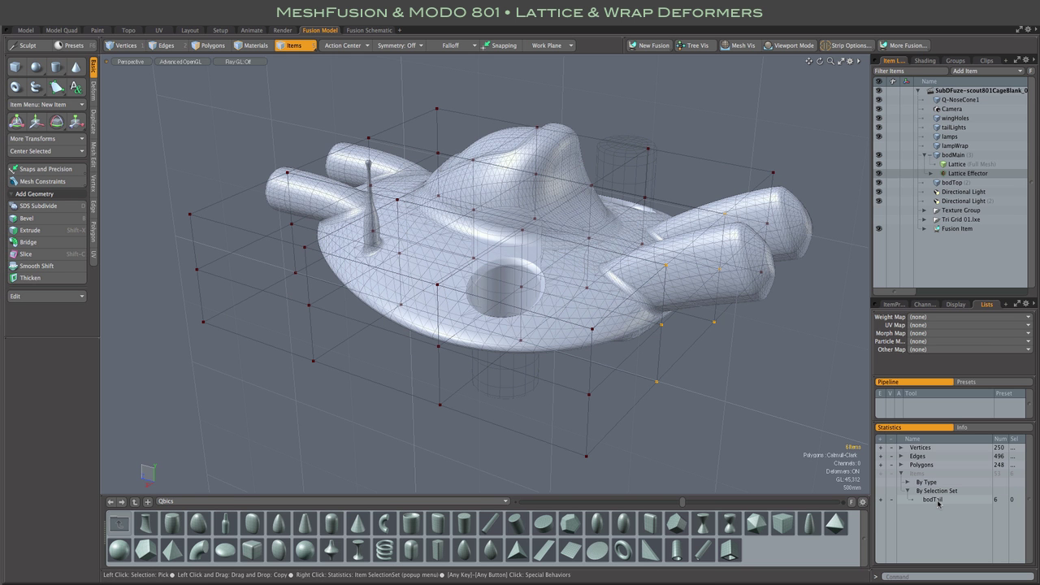
click(756, 432)
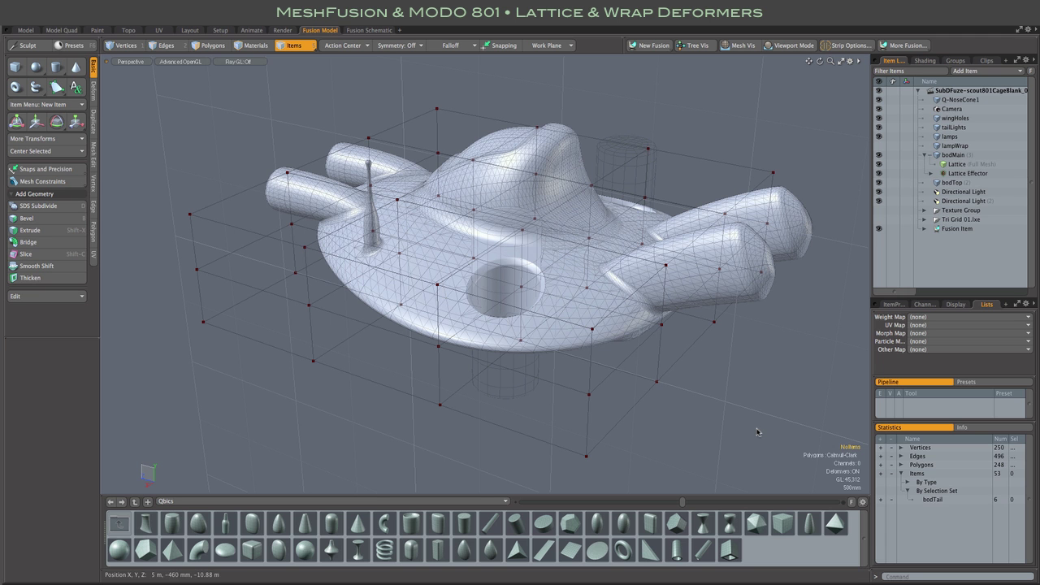
Step: Select the bodTail point set and move it up about 1.46 m in Y to raise the body's tail
click(881, 502)
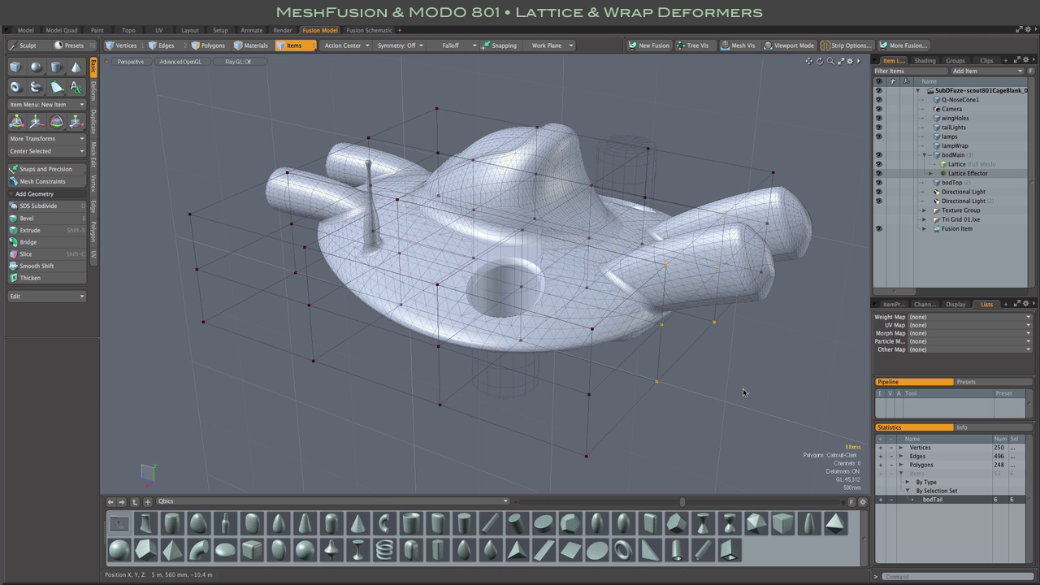
key(w)
drag(669, 218, 669, 188)
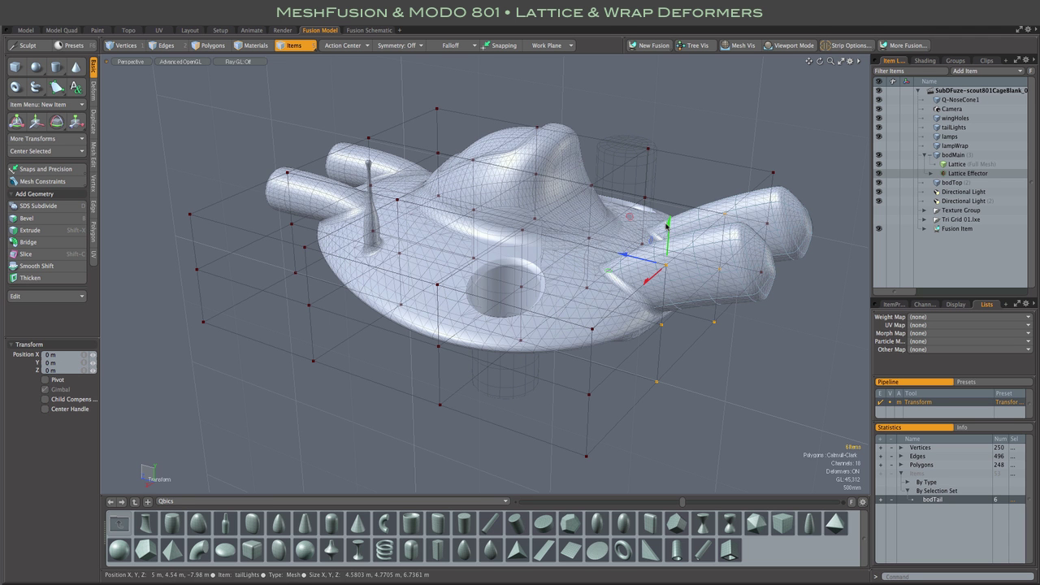
drag(668, 226, 668, 186)
alt+drag(659, 234, 671, 238)
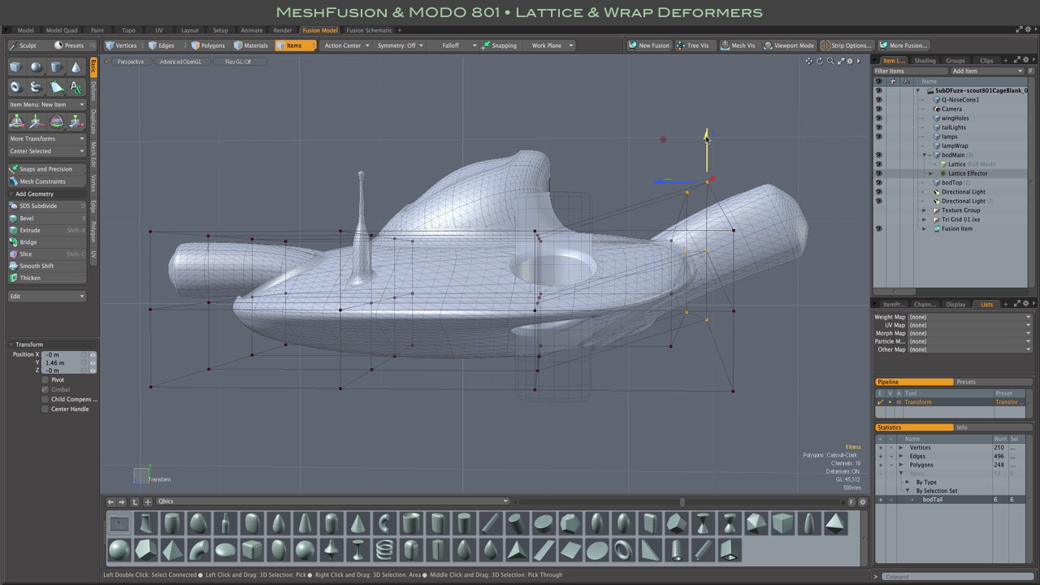
drag(706, 168, 729, 130)
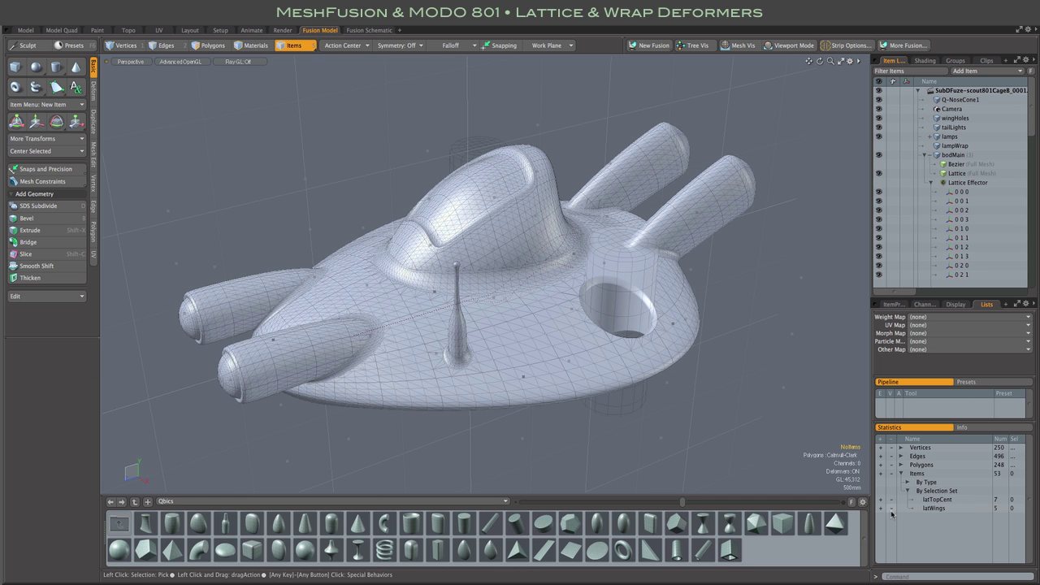
Step: Select the latWings point set and move it about 6.23 m in Y and -4.24 m in Z
click(882, 509)
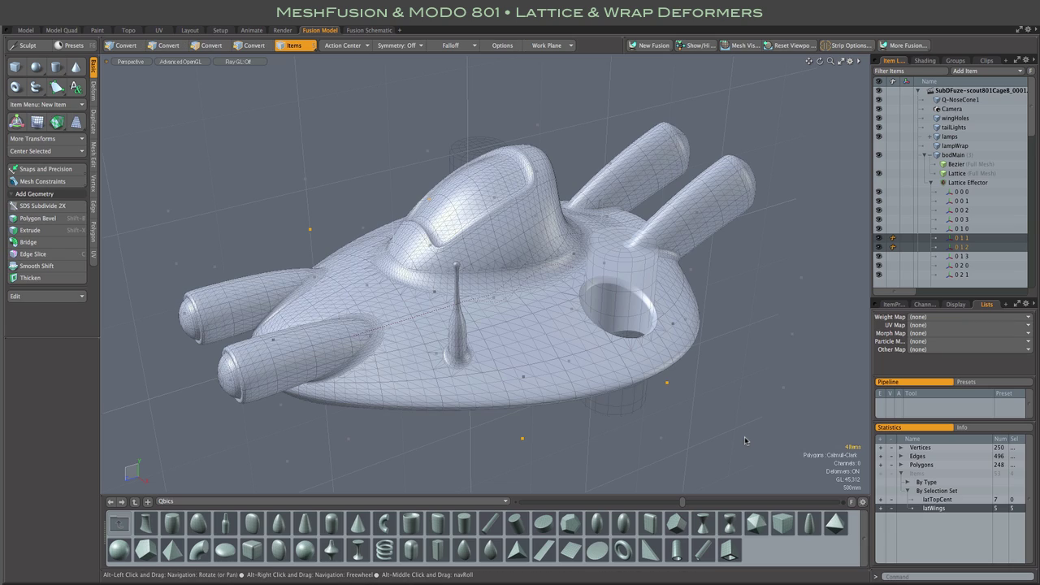
alt+drag(745, 442, 747, 413)
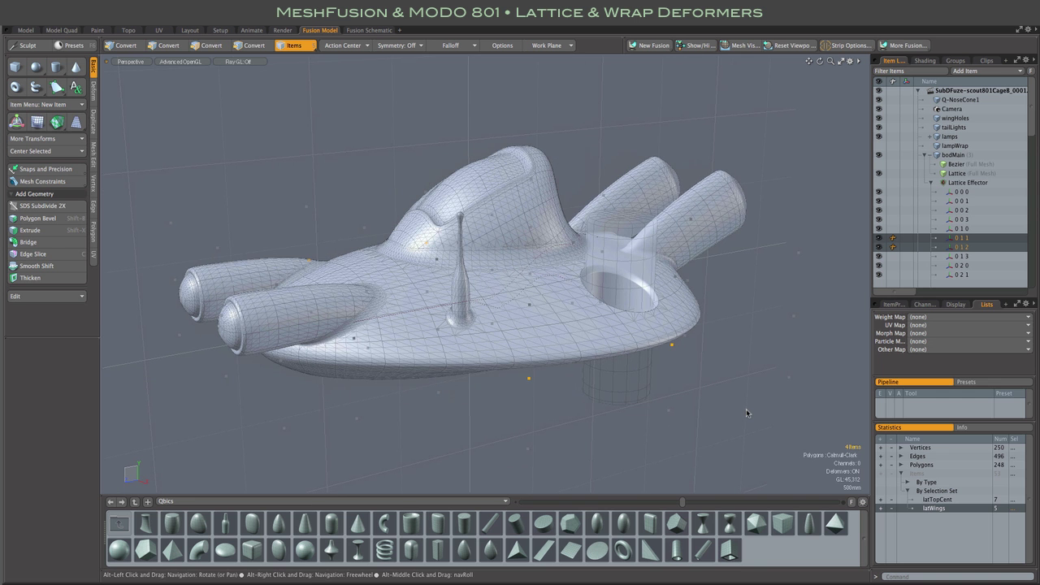
key(w)
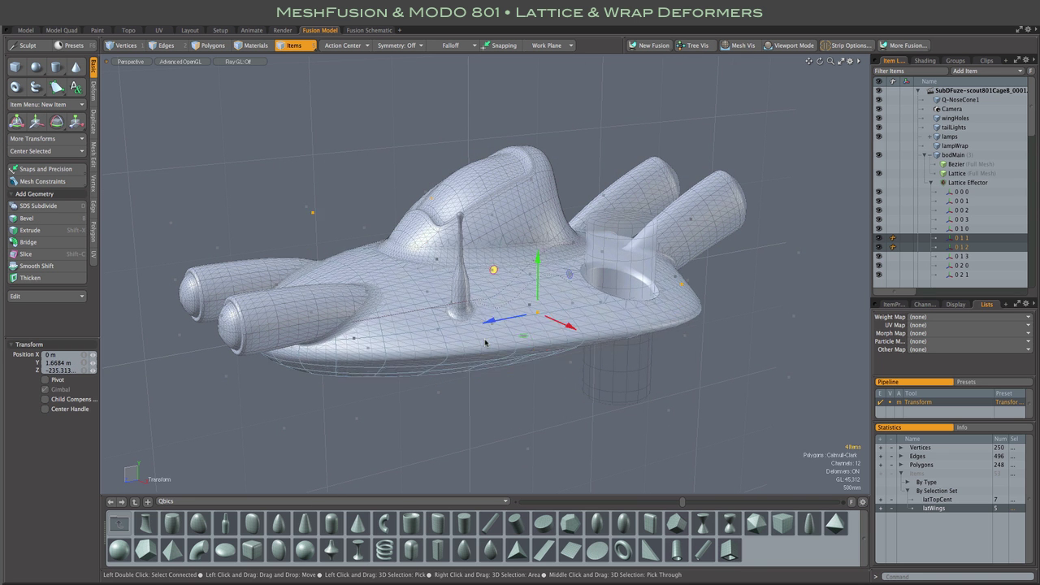
drag(501, 127, 682, 185)
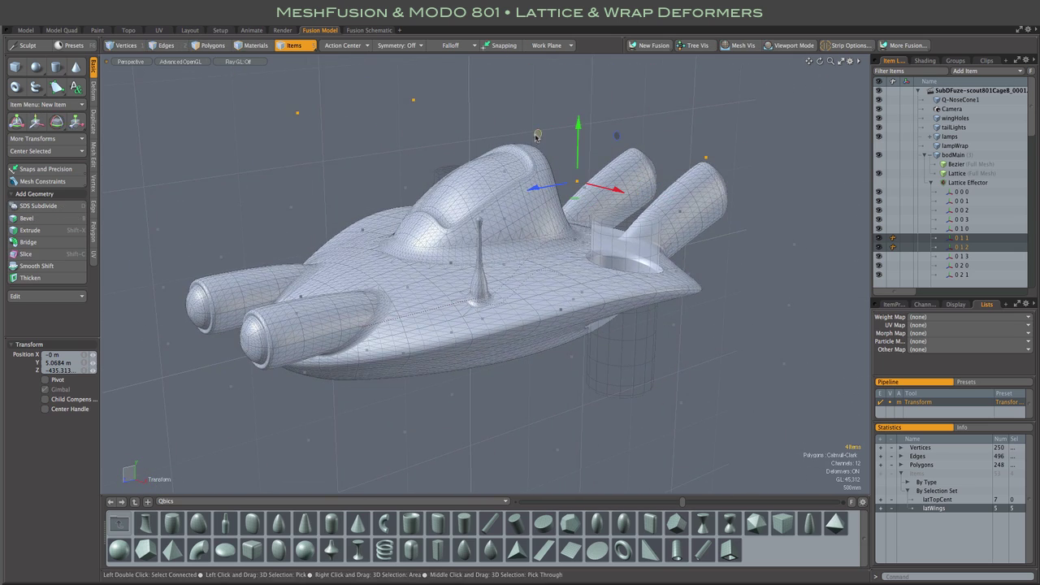
drag(554, 122, 618, 73)
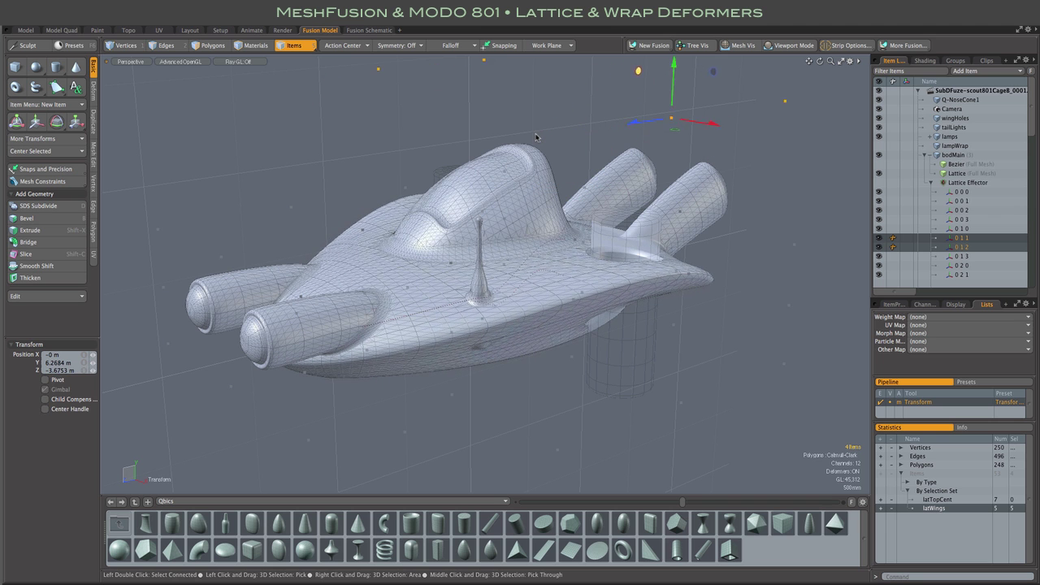
drag(818, 63, 818, 65)
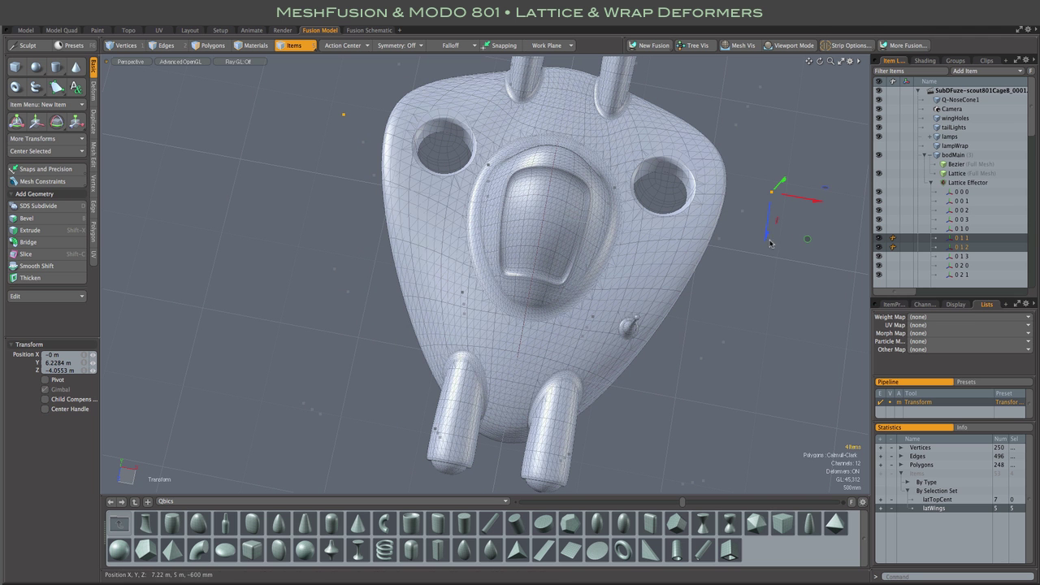
mouse_move(766, 237)
mouse_down()
mouse_move(773, 184)
mouse_move(738, 431)
mouse_move(767, 234)
mouse_up()
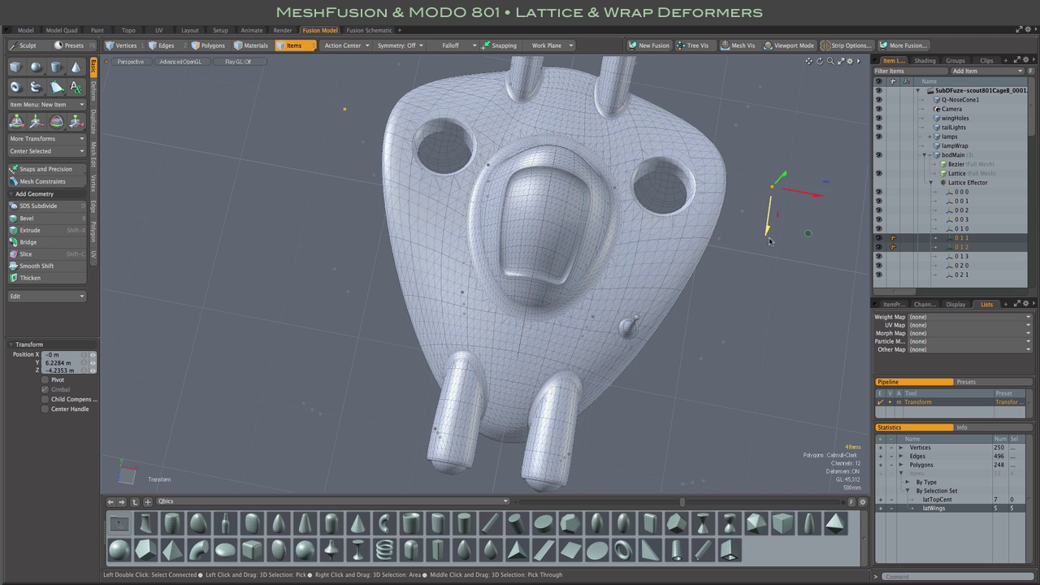
Step: Try sweeping the latWings points down and forward, ending at about 5.95 m in Y and 4.10 m in Z
alt+drag(772, 272, 701, 191)
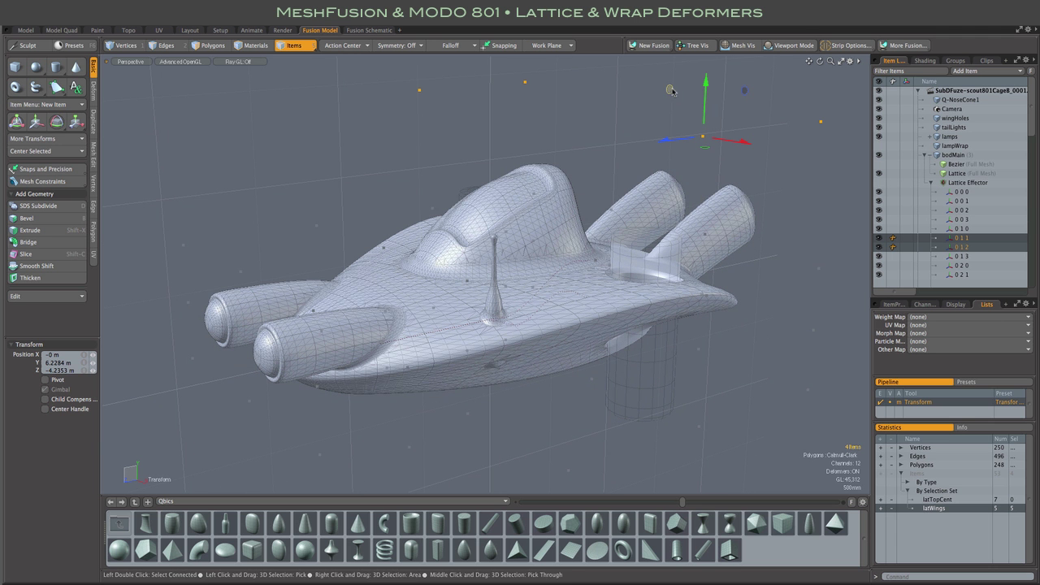
drag(670, 90, 670, 144)
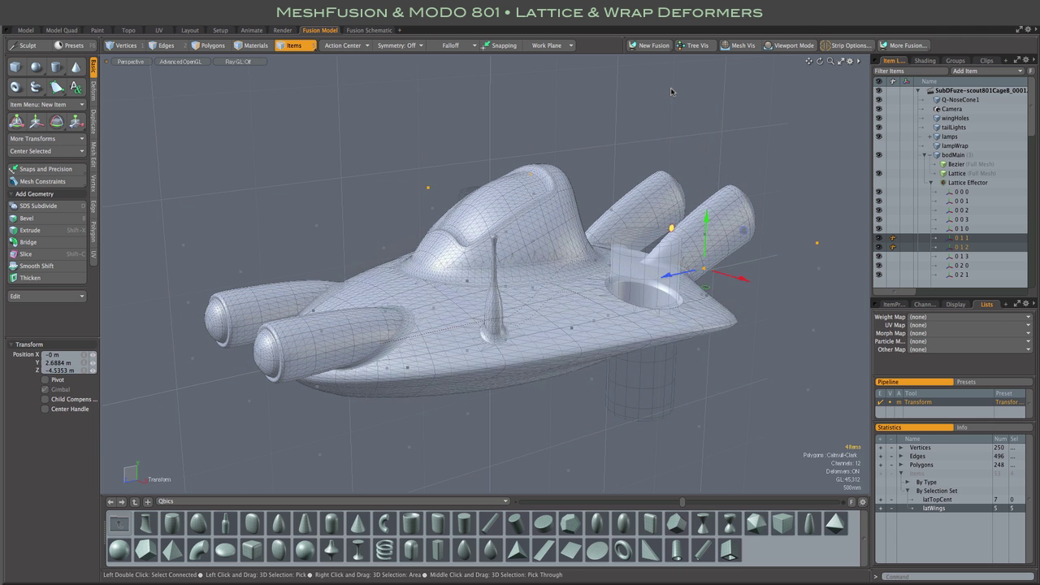
drag(671, 228, 673, 464)
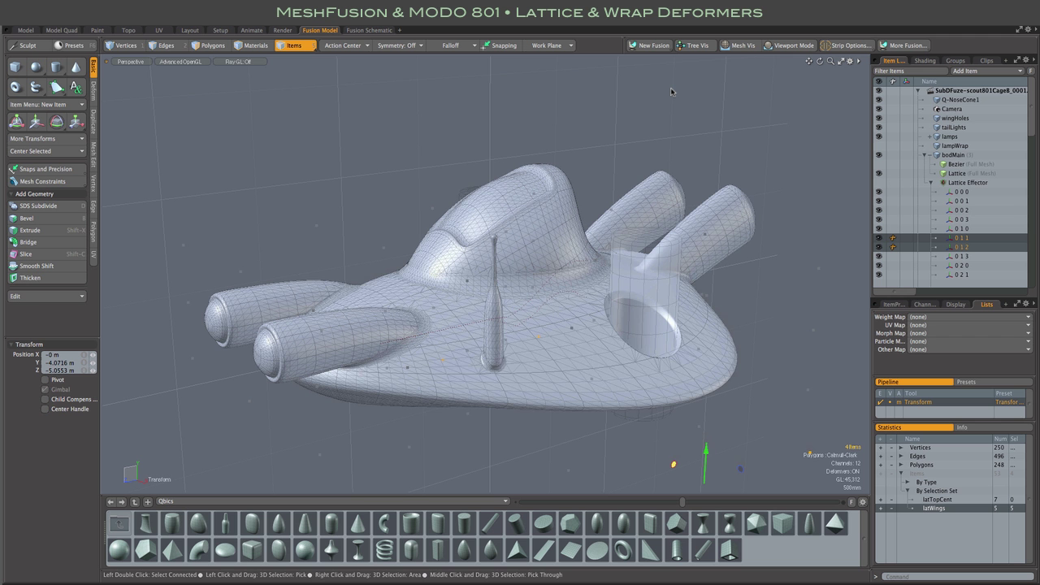
key(ctrl+z)
key(ctrl+z)
key(ctrl+z)
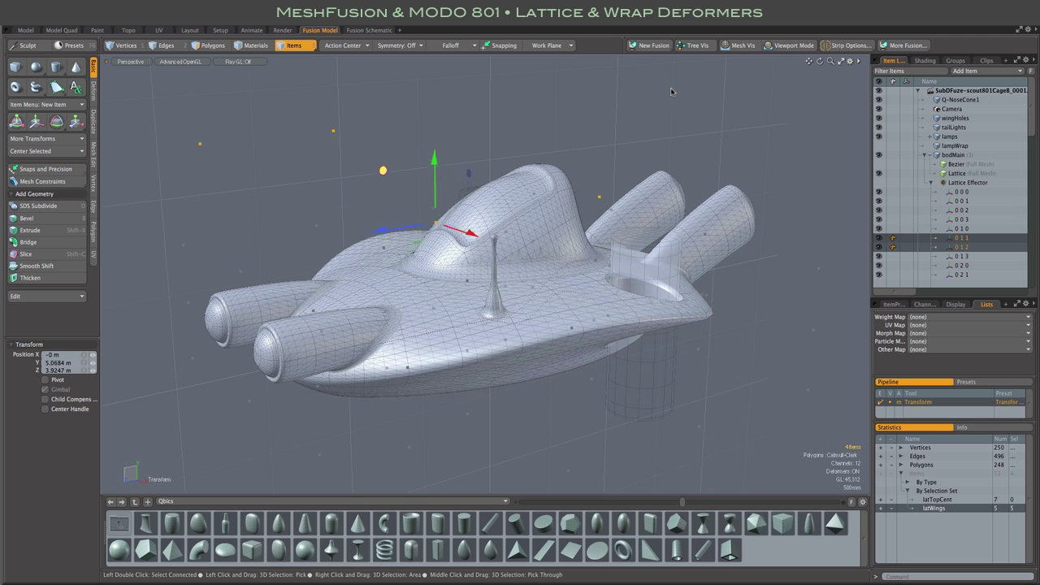
drag(375, 136, 374, 130)
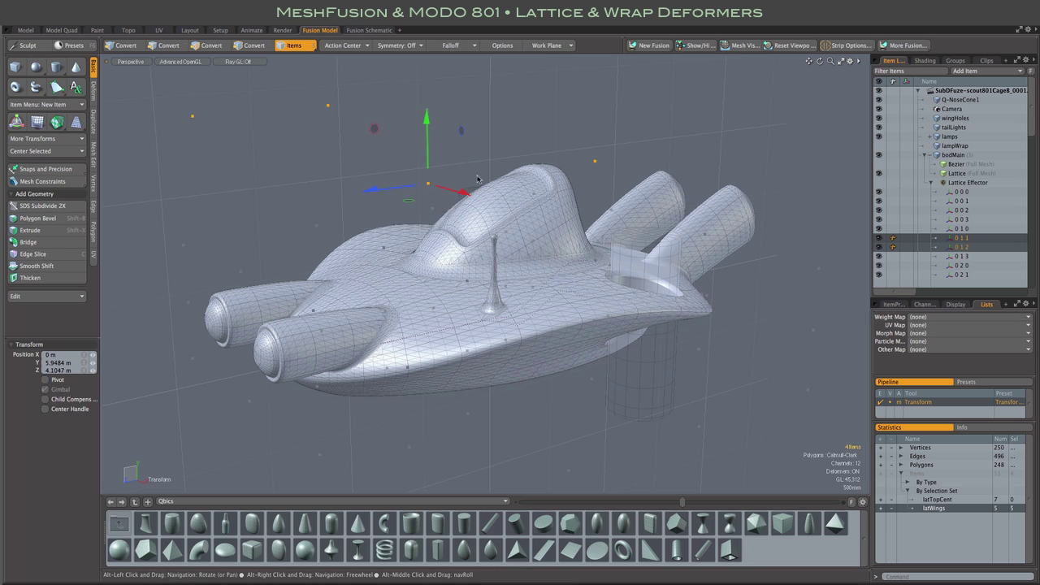
Step: Try moving the latWings points rearward to about 6.71 m in Y and -6.74 m in Z
alt+drag(488, 181, 547, 174)
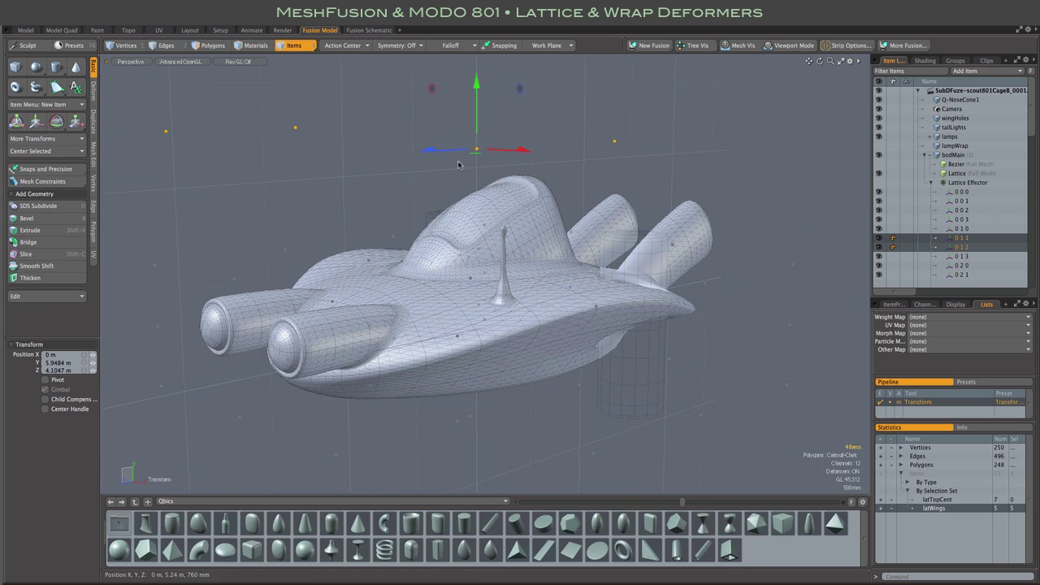
drag(476, 85, 476, 411)
drag(475, 84, 475, 85)
drag(430, 350, 430, 350)
key(alt)
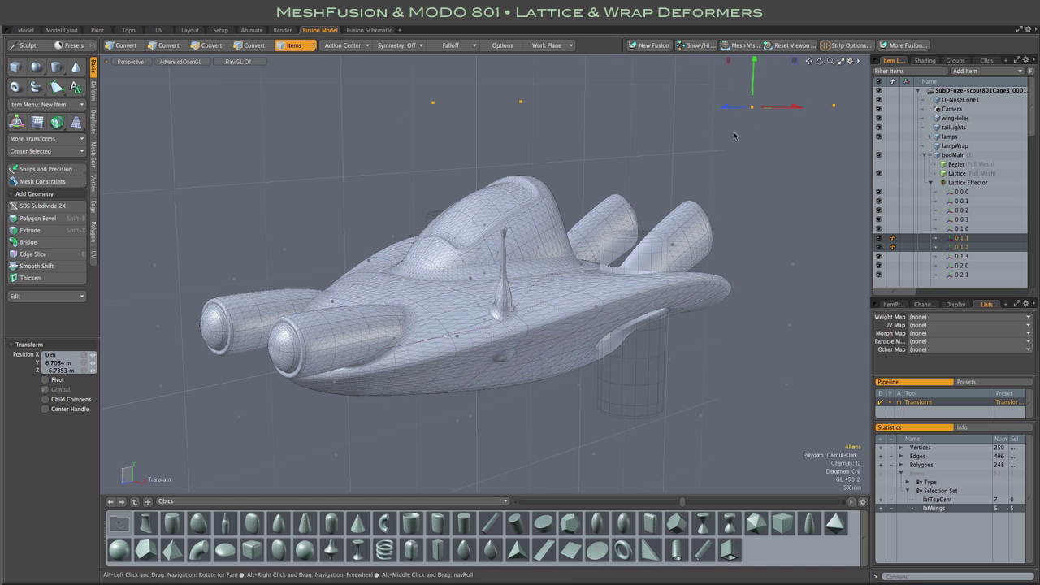
Step: Reposition the latWings points at about 8.47 m in Y and -2.52 m in Z to curl the wings upward
alt+drag(732, 137, 687, 215)
key(super+z)
key(super+z)
key(super+z)
key(super+z)
key(super+z)
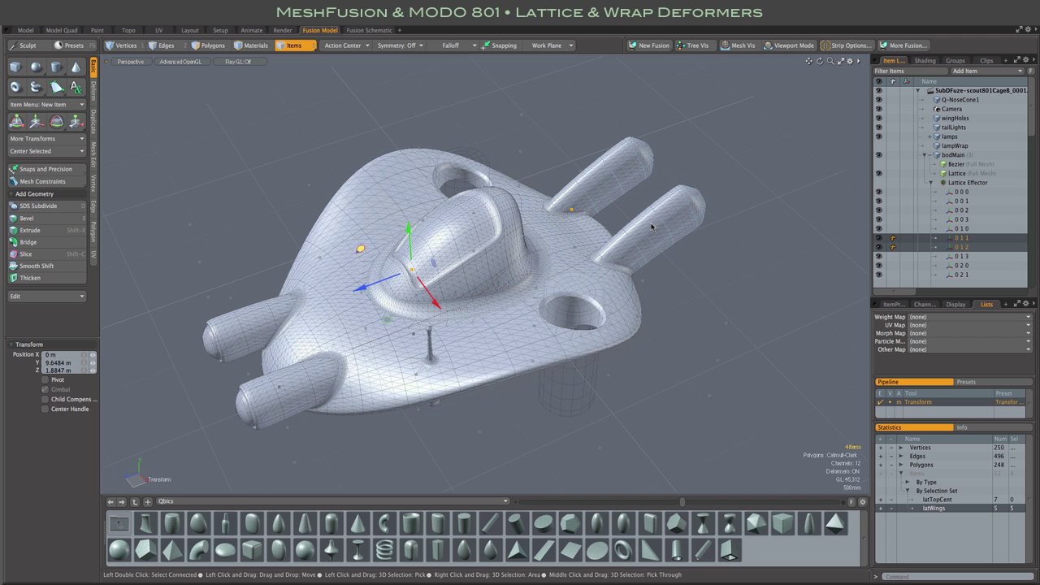
key(super+z)
key(super+z)
key(super+z)
key(super+z)
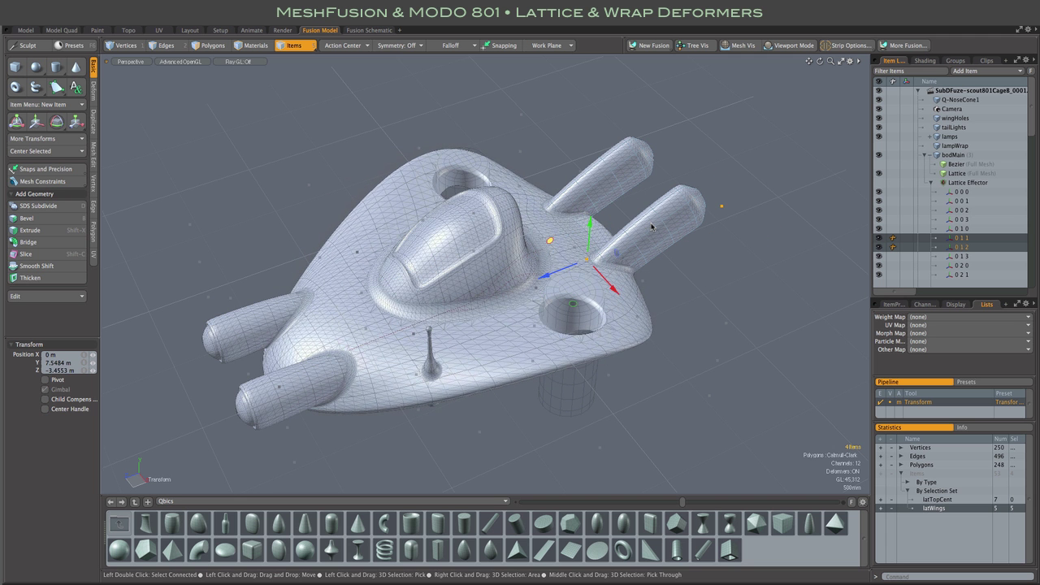
key(super+z)
key(super+z)
key(super+z)
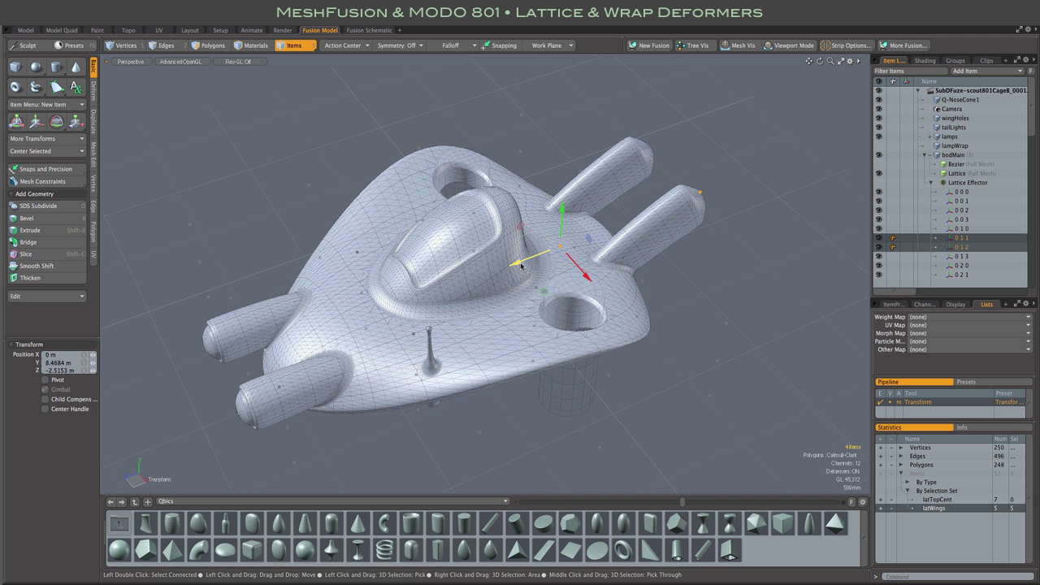
Step: Switch the selection from latWings to latTopCent and move its points about 562 mm in Y and -317 mm in Z
click(891, 508)
click(881, 500)
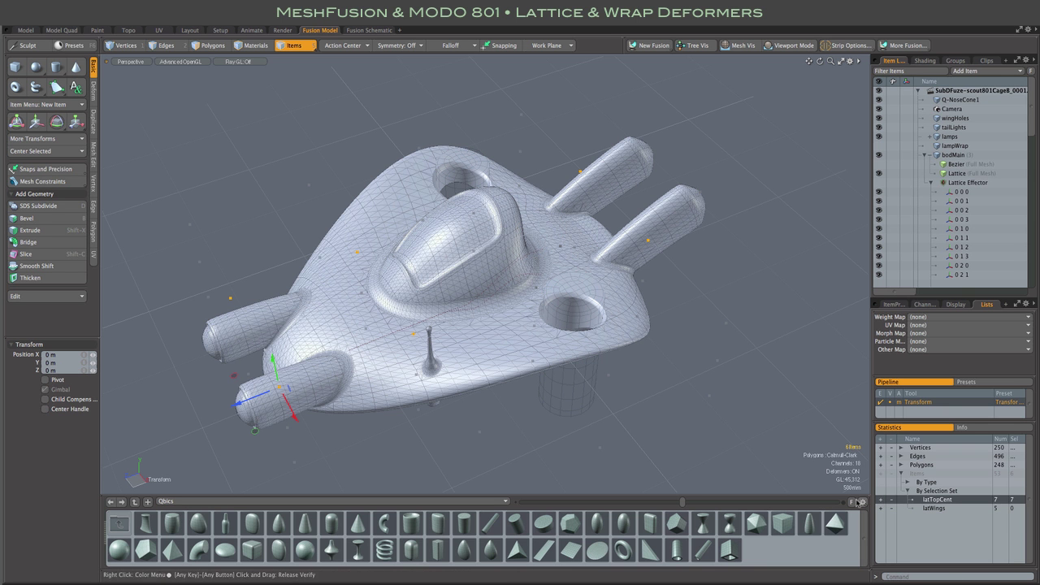
alt+drag(672, 382, 659, 327)
click(256, 303)
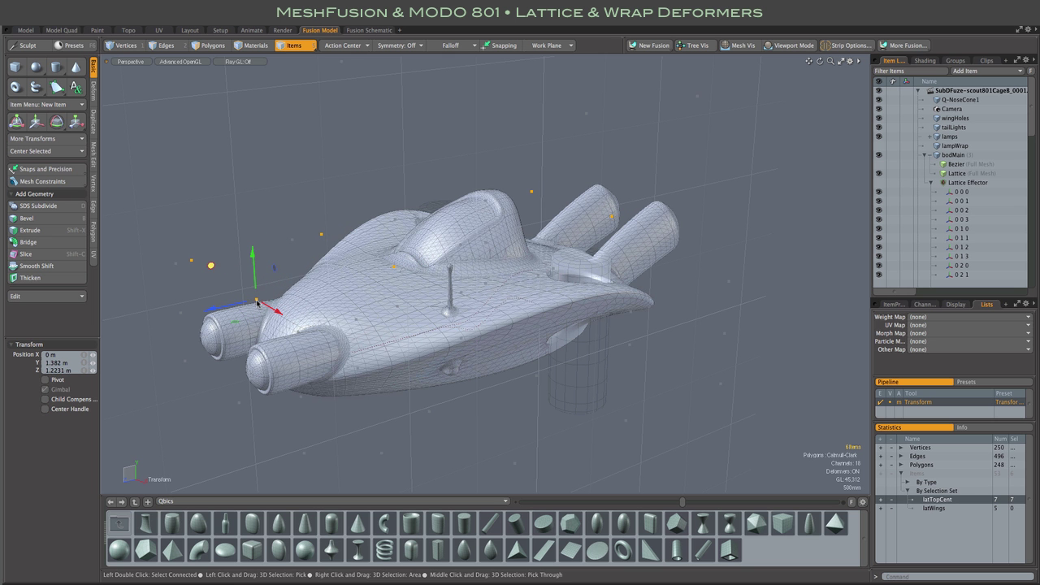
drag(256, 302, 364, 336)
mouse_move(257, 302)
mouse_down()
mouse_move(224, 272)
mouse_move(248, 279)
mouse_up()
drag(357, 317, 351, 311)
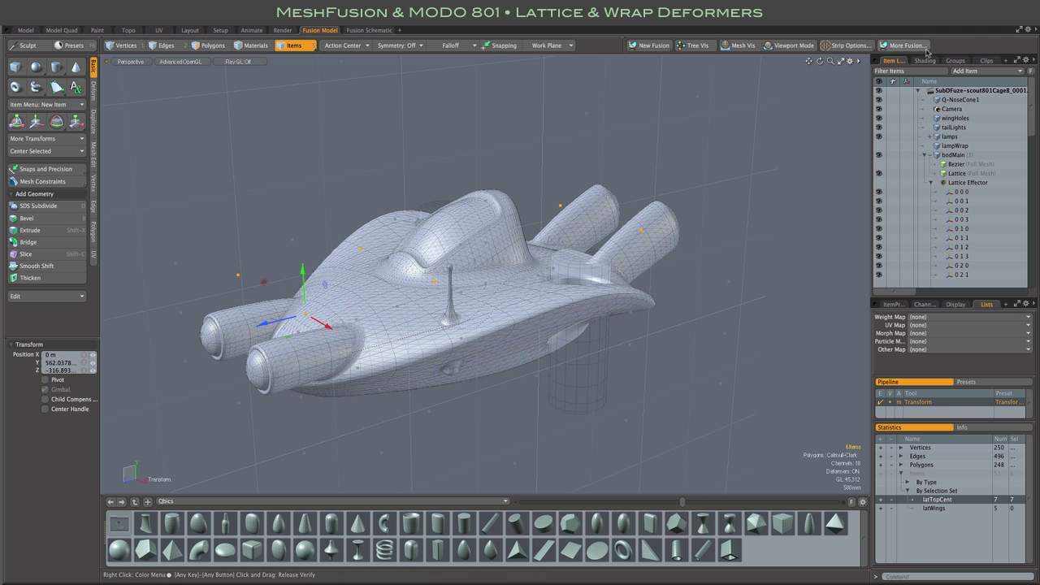
Step: Move the latTopCent points rearward to about -2.18 m in Z
drag(818, 62, 819, 65)
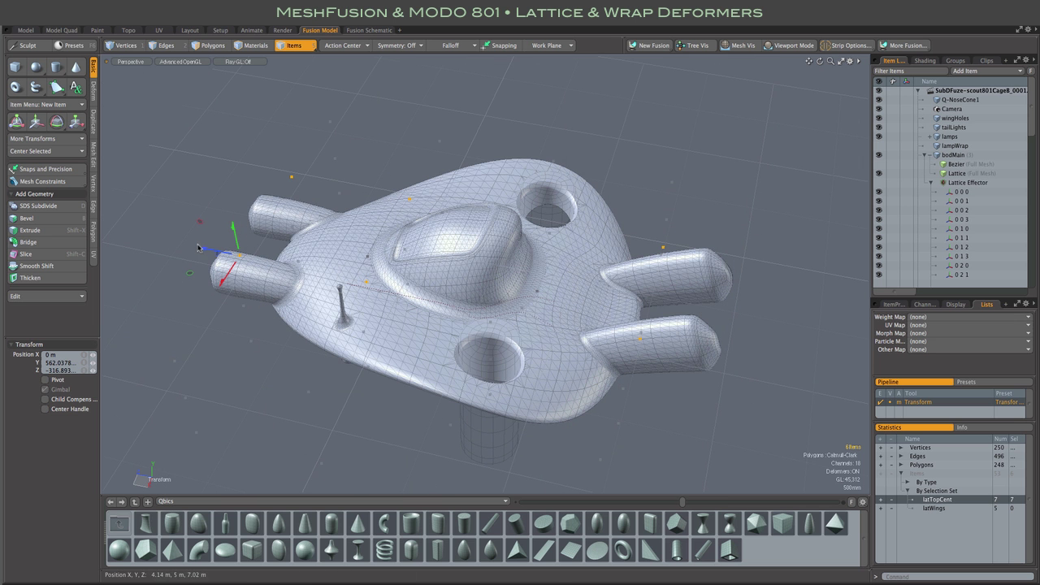
drag(202, 247, 200, 250)
drag(820, 68, 820, 68)
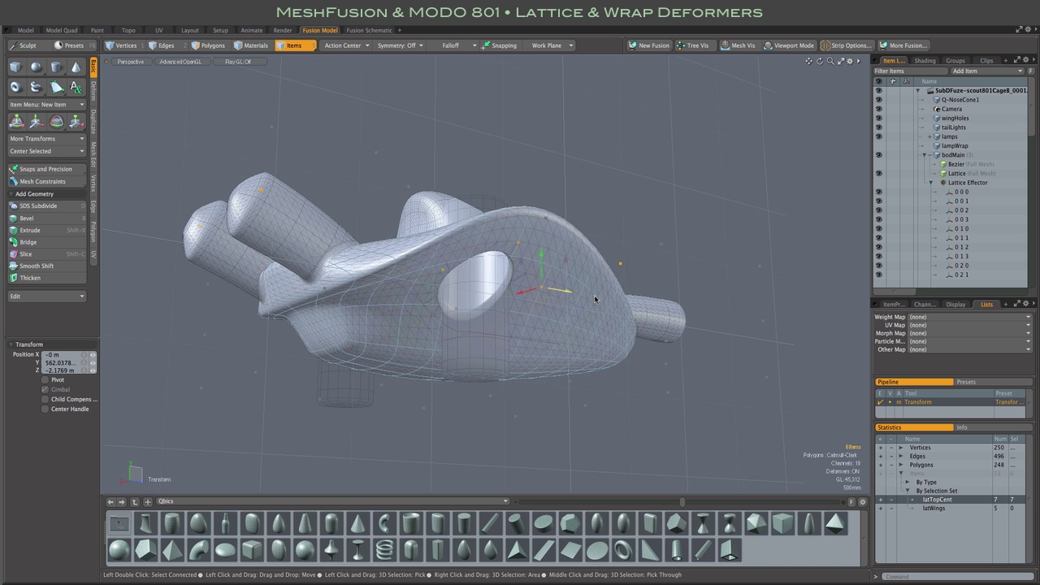
drag(596, 299, 582, 295)
Step: Try moving the latWings points about 3.9 m in X with X symmetry active, and undo the move
drag(821, 67, 809, 63)
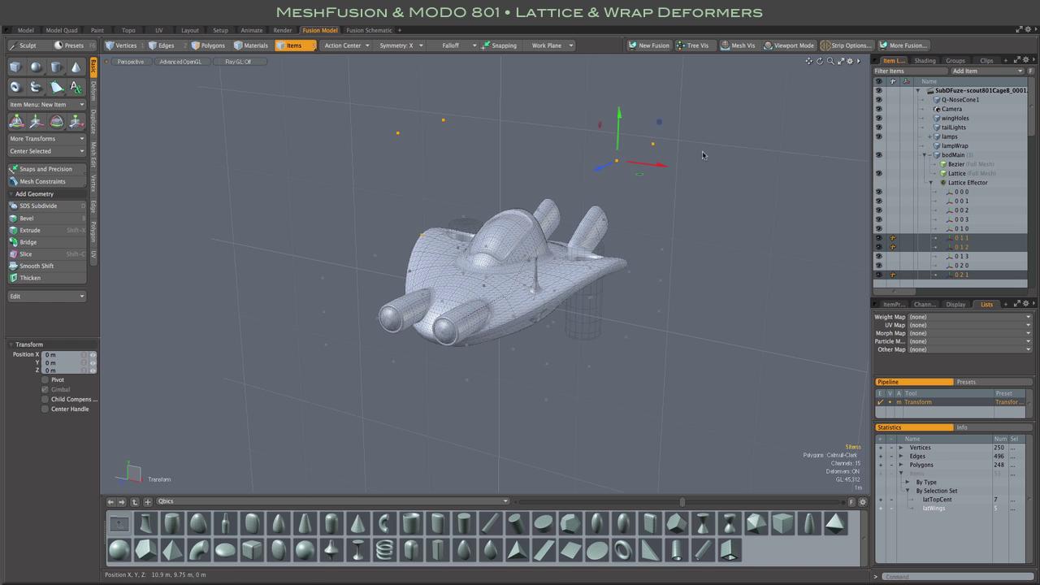
mouse_move(655, 167)
mouse_down()
mouse_move(742, 168)
mouse_move(583, 167)
mouse_move(656, 167)
mouse_up()
key(ctrl+z)
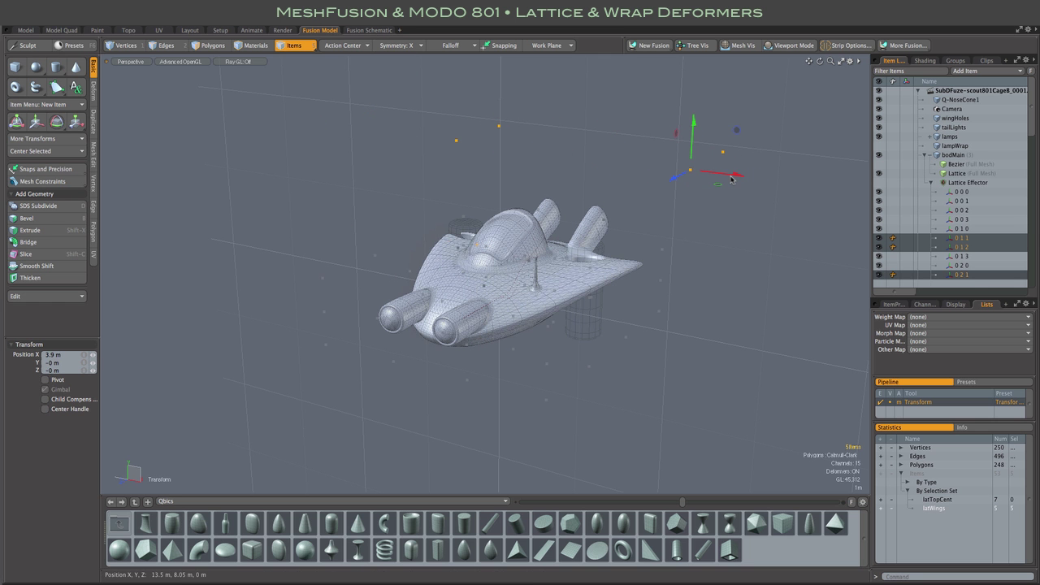
key(ctrl+z)
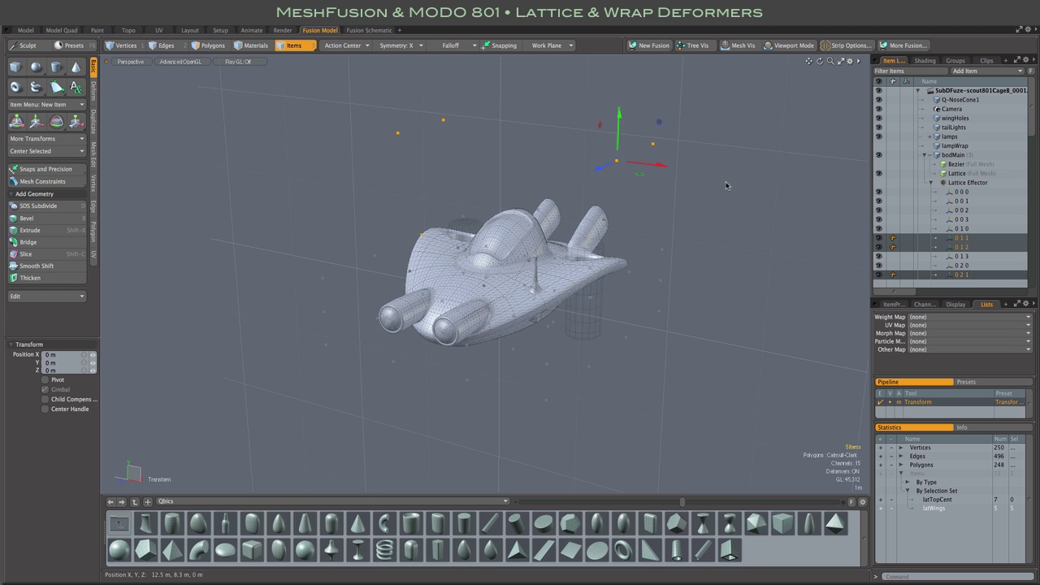
Step: Turn symmetry off and use the Scale tool to stretch the latWings points along X
click(76, 121)
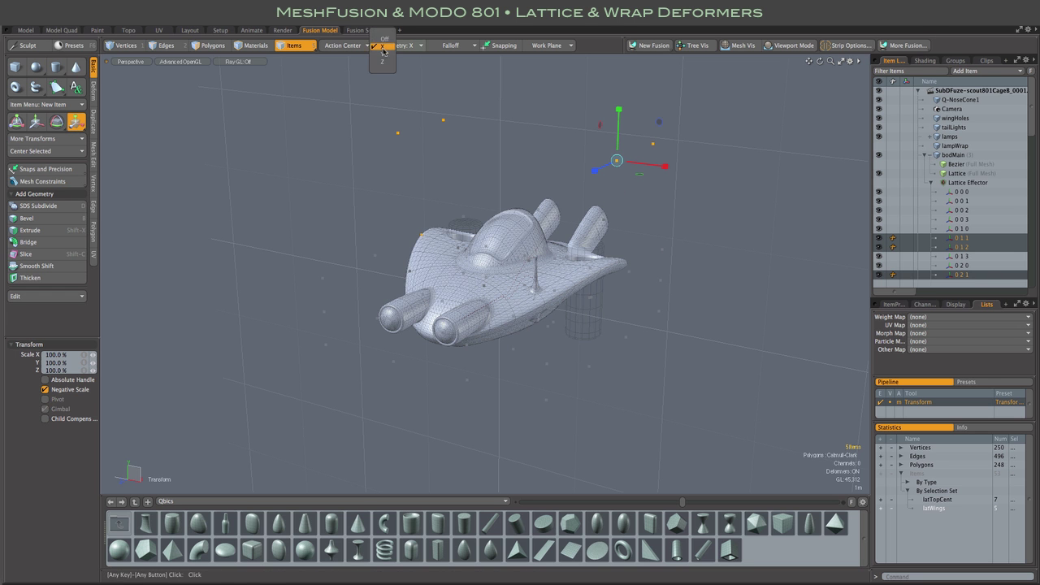
click(389, 46)
mouse_move(664, 169)
mouse_down()
mouse_move(642, 165)
mouse_move(667, 171)
mouse_up()
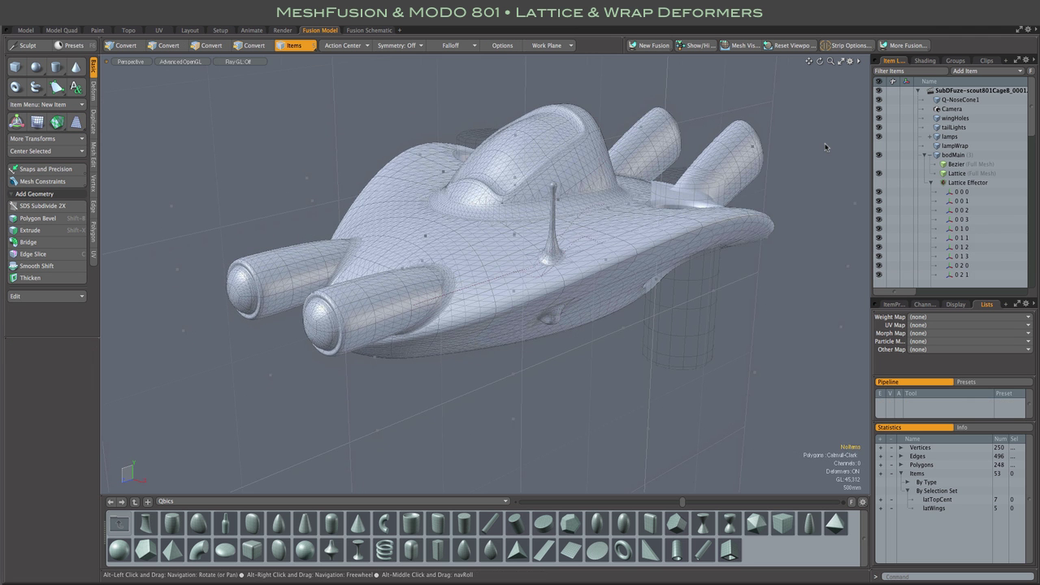
alt+drag(826, 144, 795, 130)
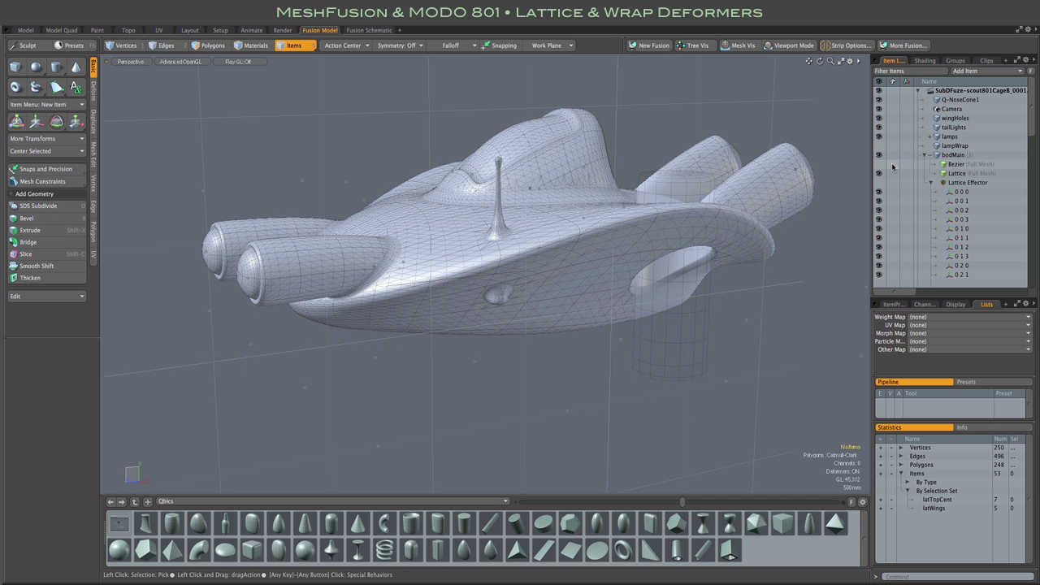
Step: Collapse the bodMain hierarchy, and select and expand the lamps item to show its Wrap Influence
click(924, 156)
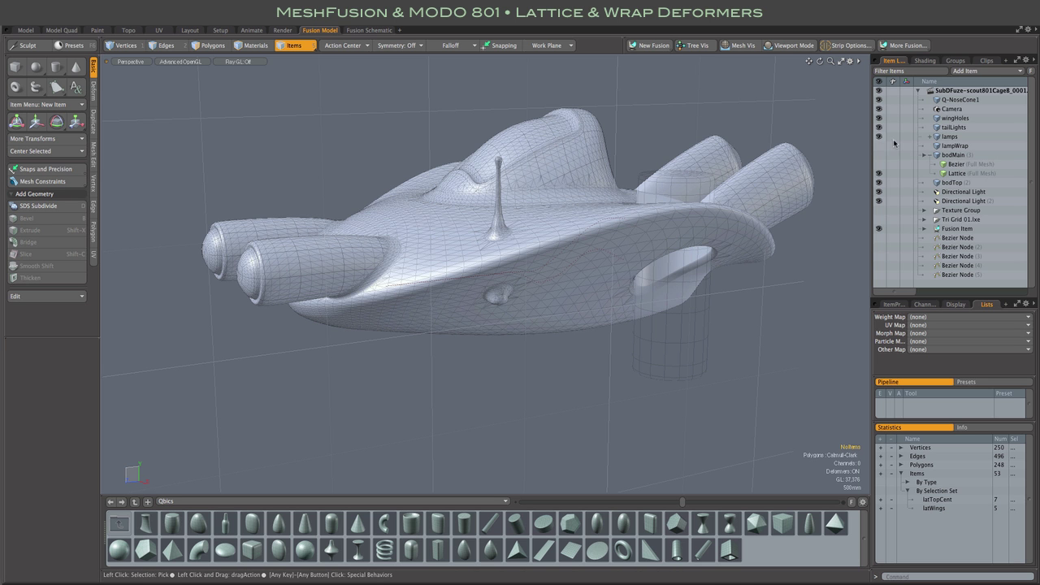
click(950, 138)
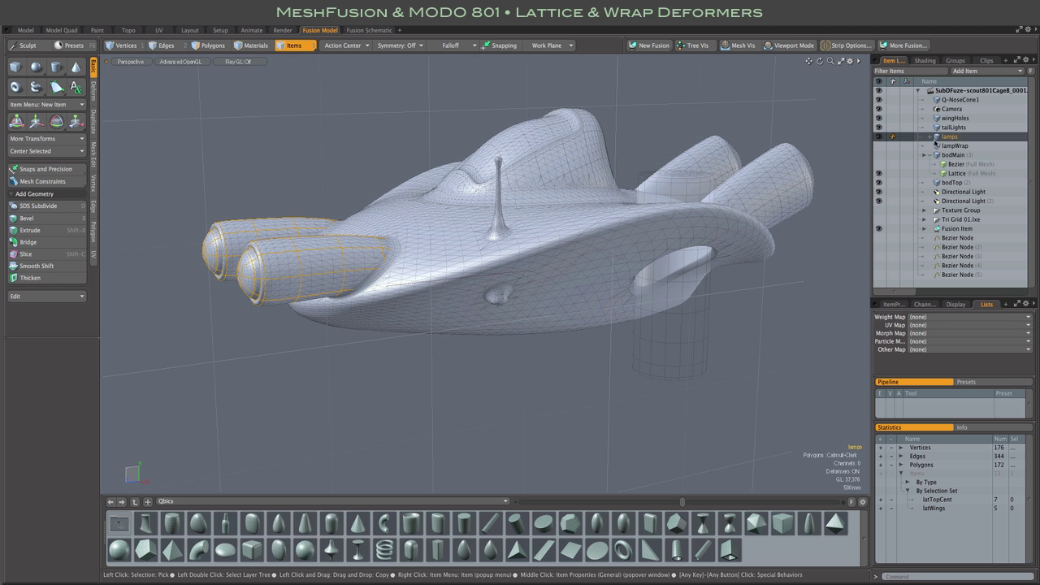
click(929, 137)
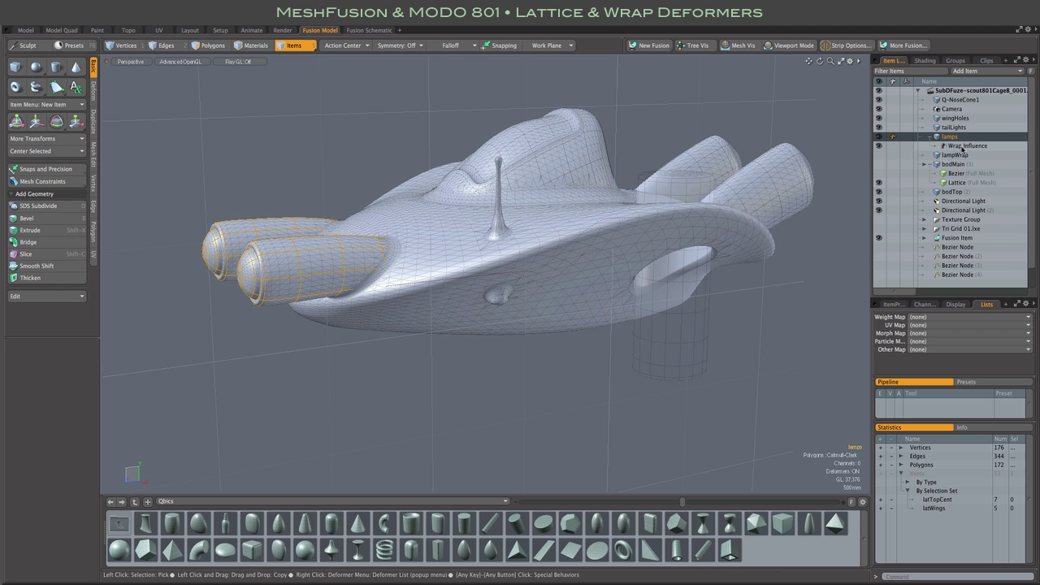
Step: Open the properties of the lamps' Wrap Influence, and show and select the lampWrap cage mesh
click(964, 146)
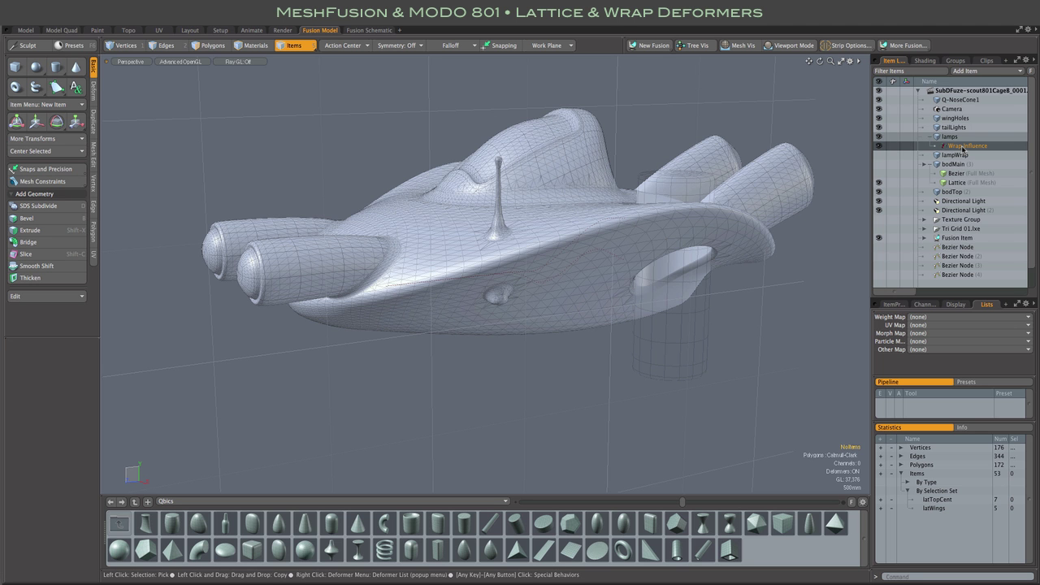
click(892, 304)
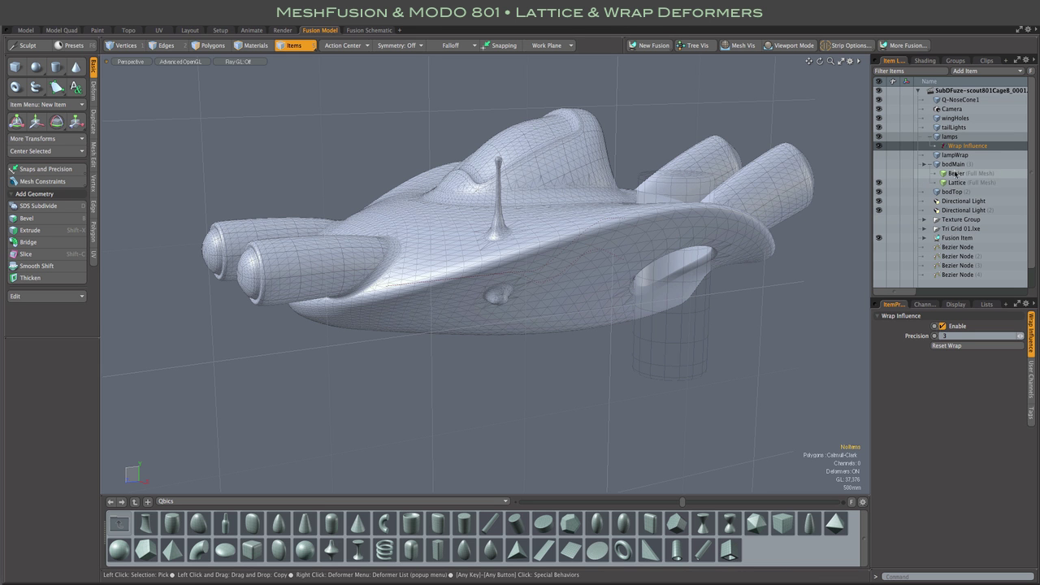
click(878, 154)
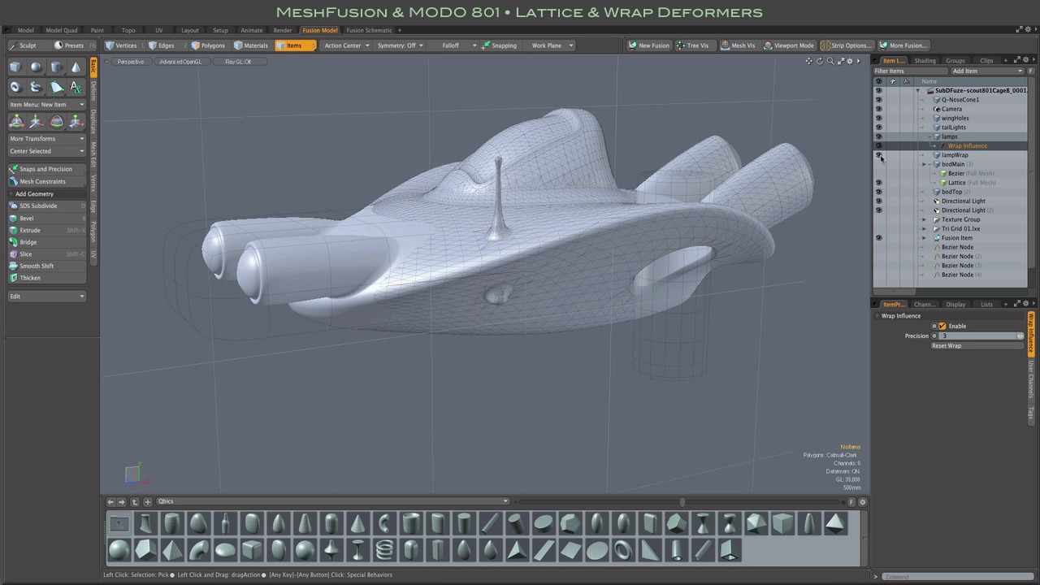
click(228, 299)
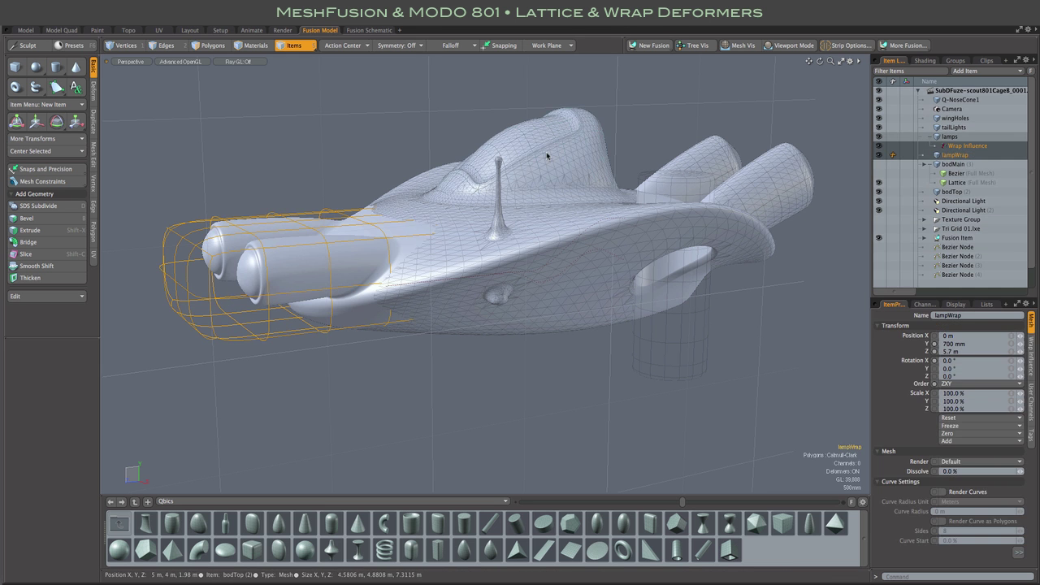
Step: Examine the lampWrap cage around the lamps from several angles
alt+drag(521, 142, 512, 162)
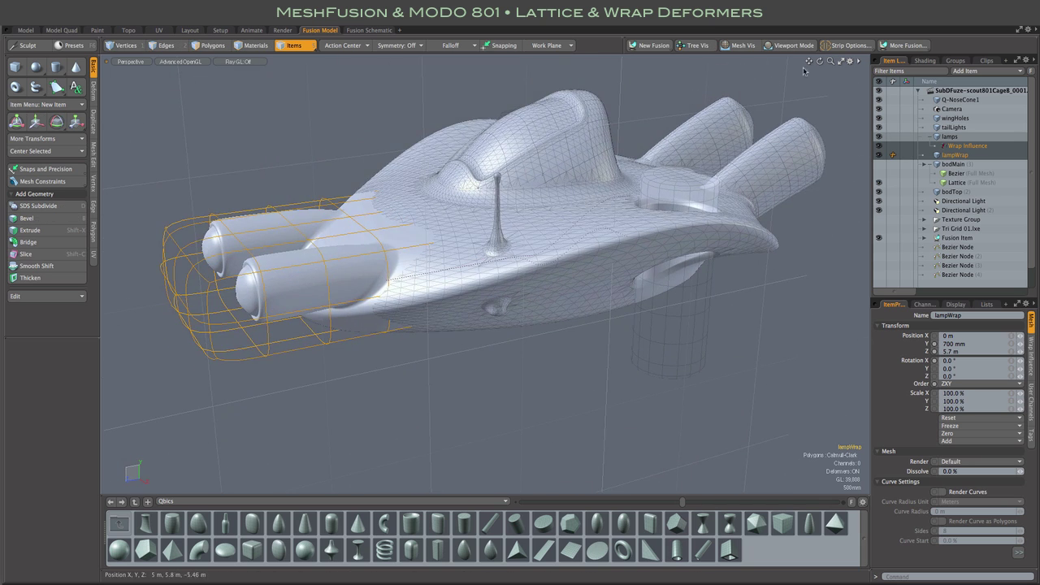
drag(809, 62, 867, 96)
alt+drag(672, 173, 476, 270)
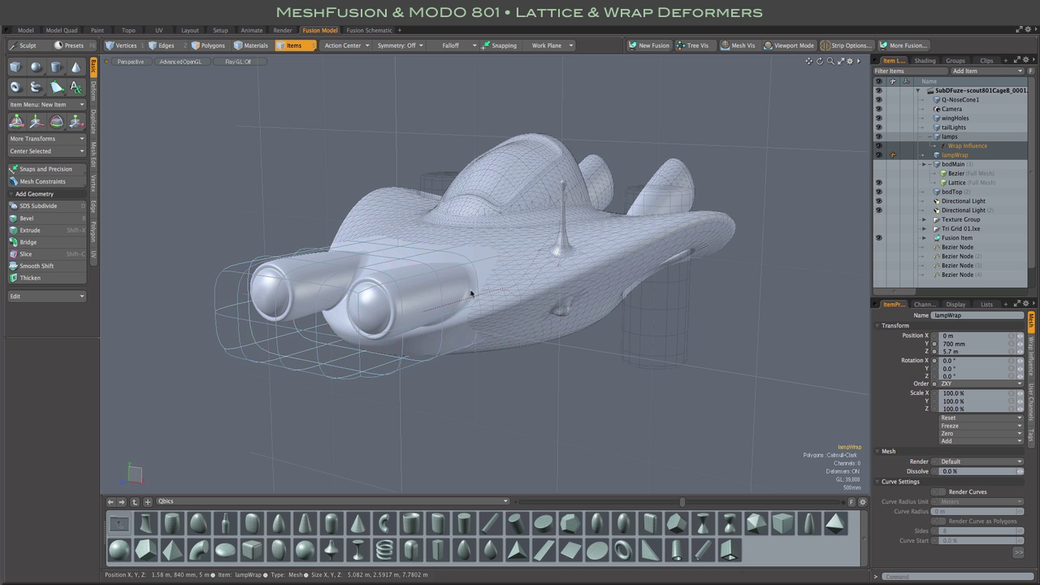
alt+drag(780, 178, 743, 181)
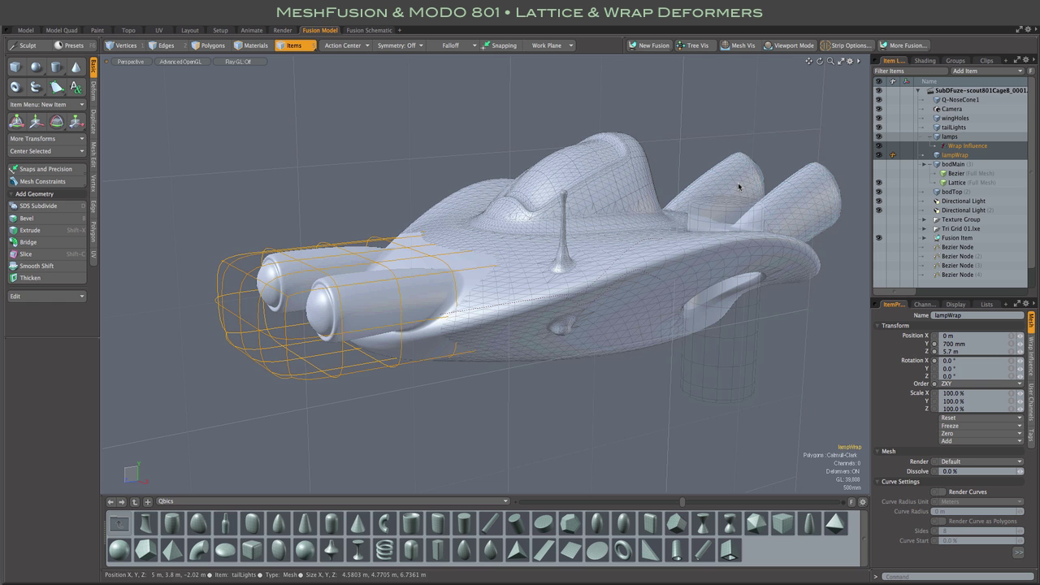
click(650, 524)
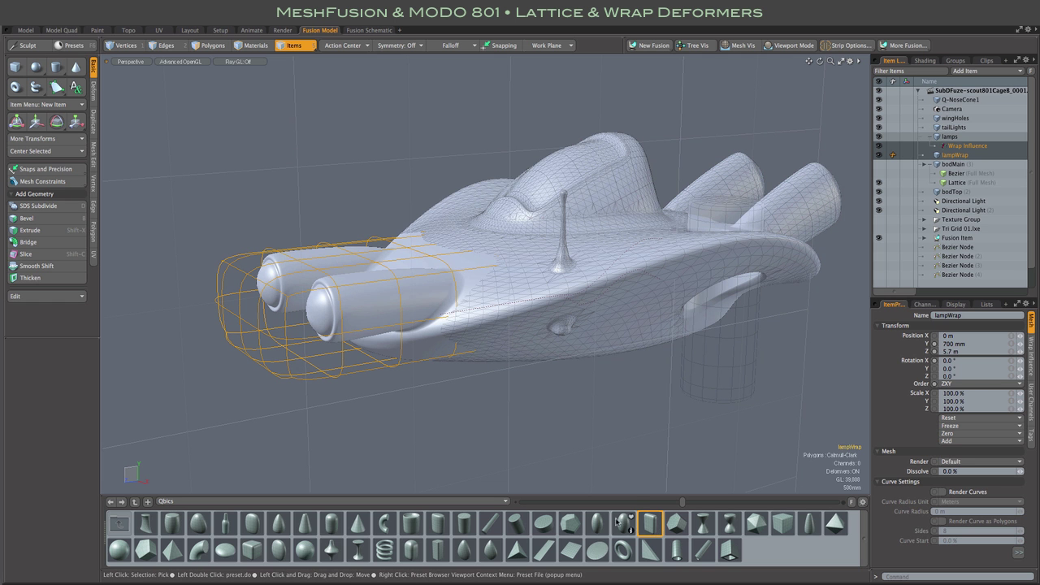
click(624, 473)
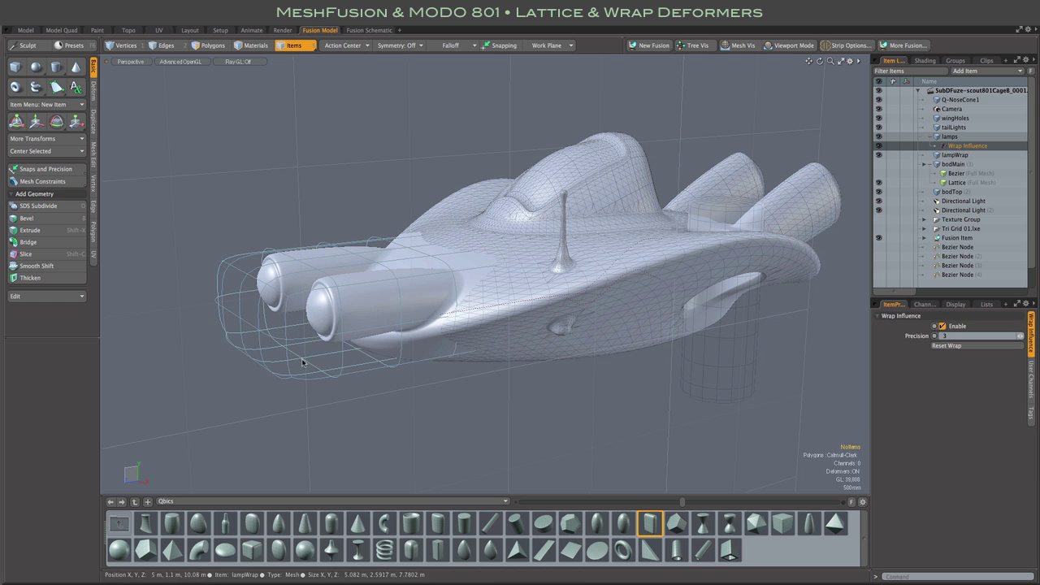
click(396, 365)
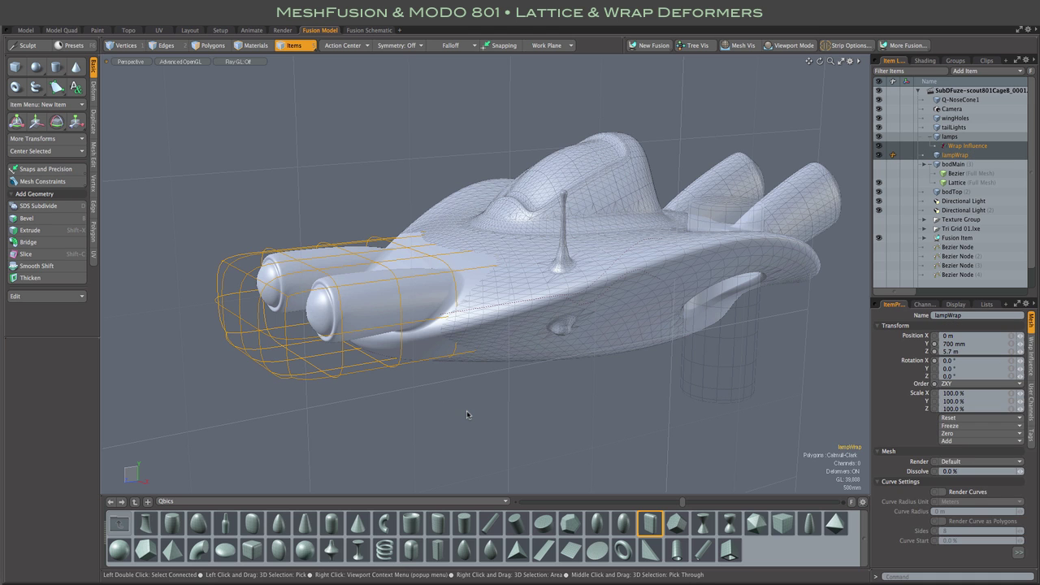
alt+drag(467, 410, 411, 247)
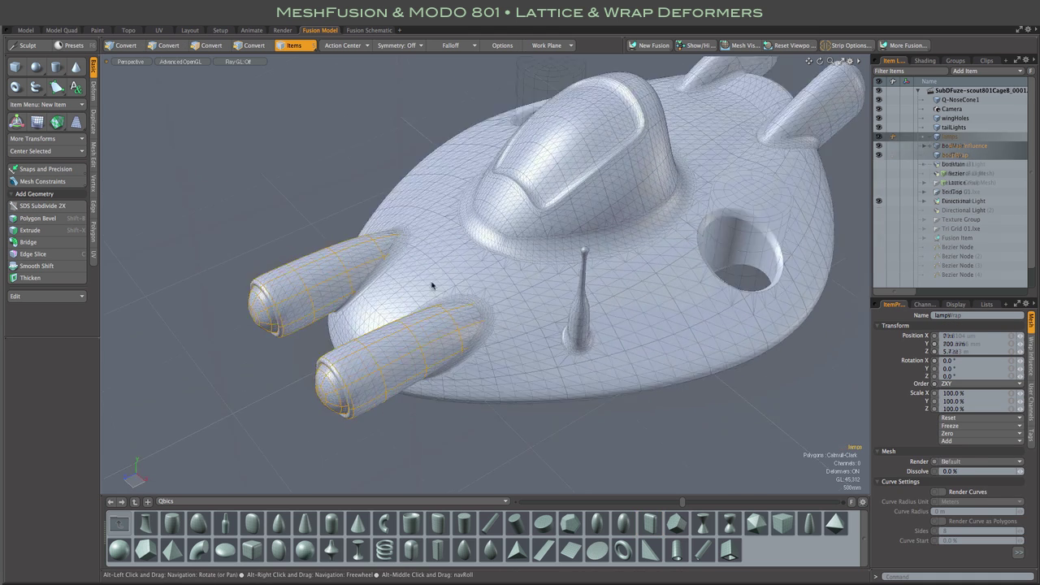
Step: Add a flat box from the Qbics presets and move it above the lamps, to 3 m in Y and 6.96 m in Z
alt+drag(431, 290, 414, 243)
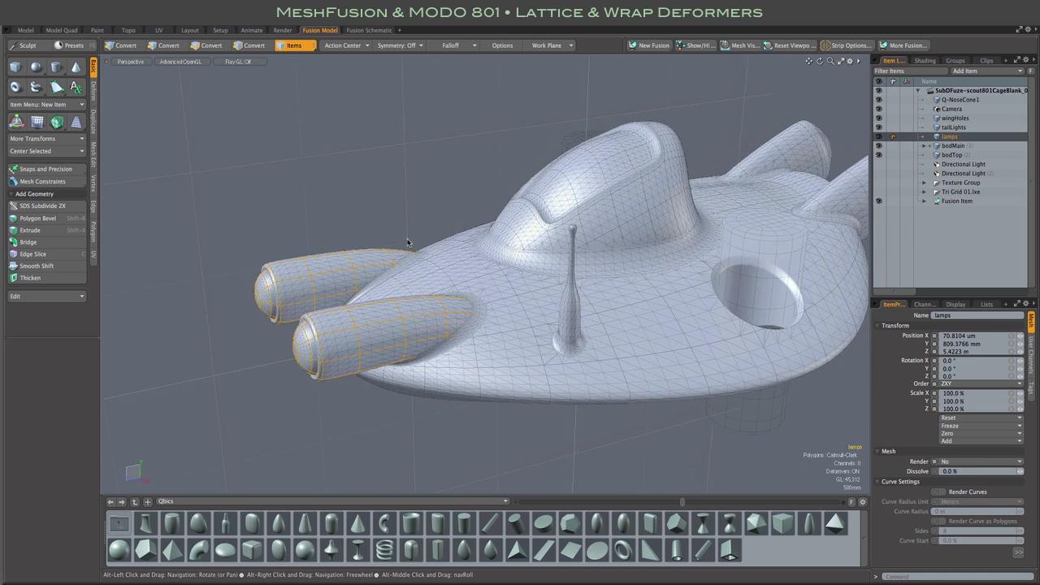
click(648, 524)
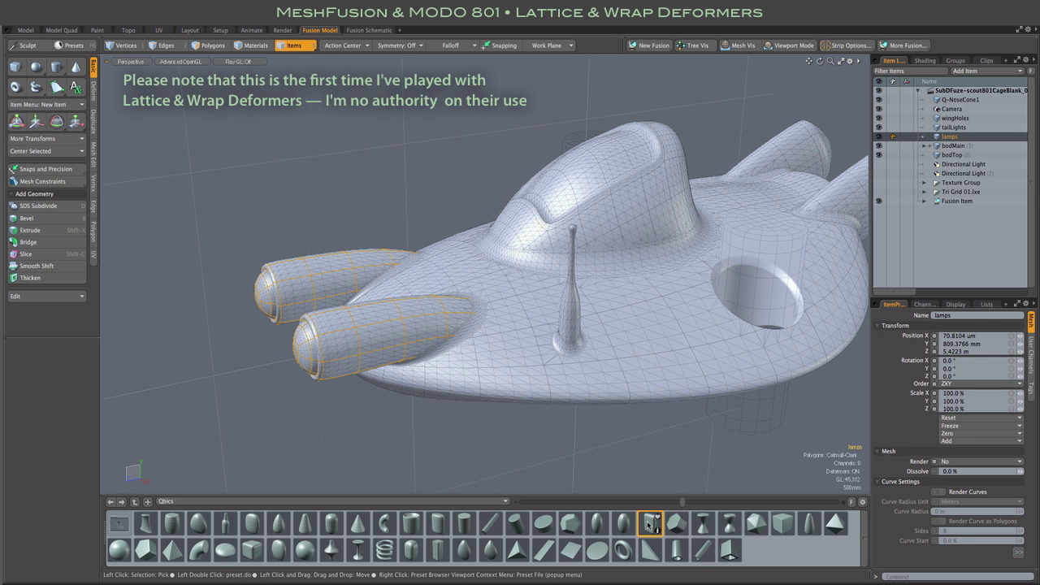
double_click(648, 524)
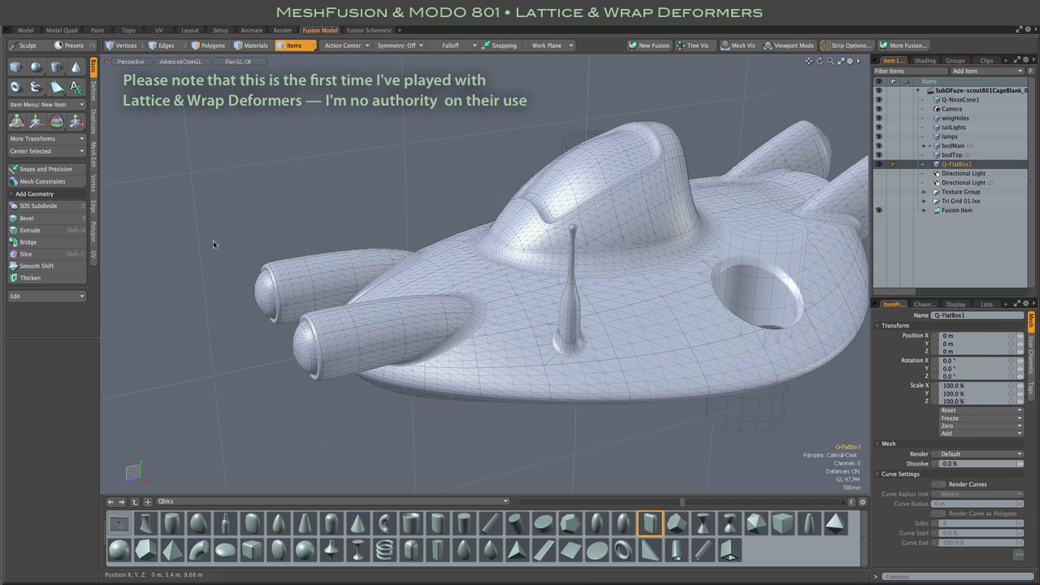
key(w)
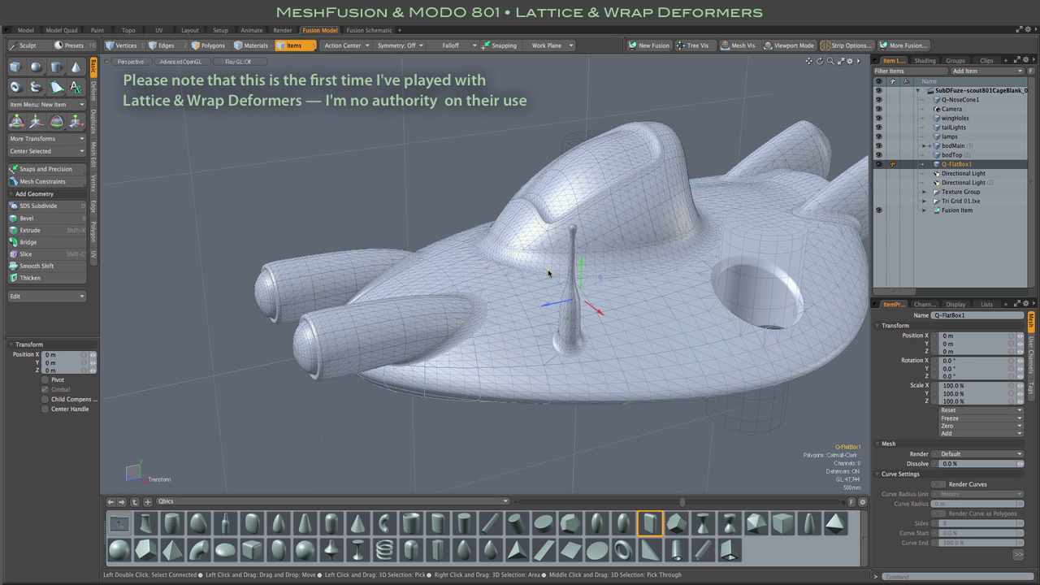
drag(549, 274, 314, 190)
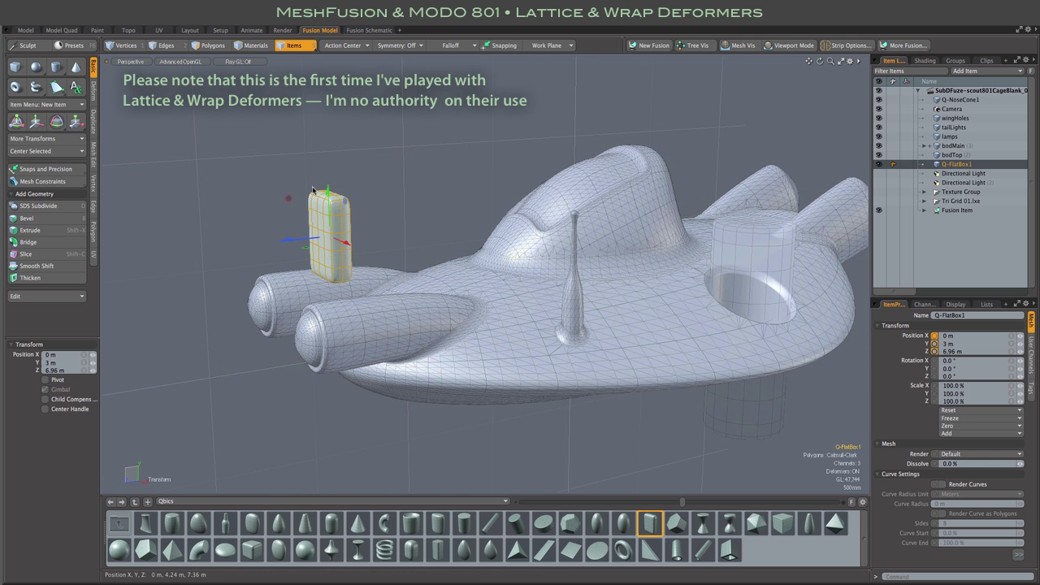
key(q)
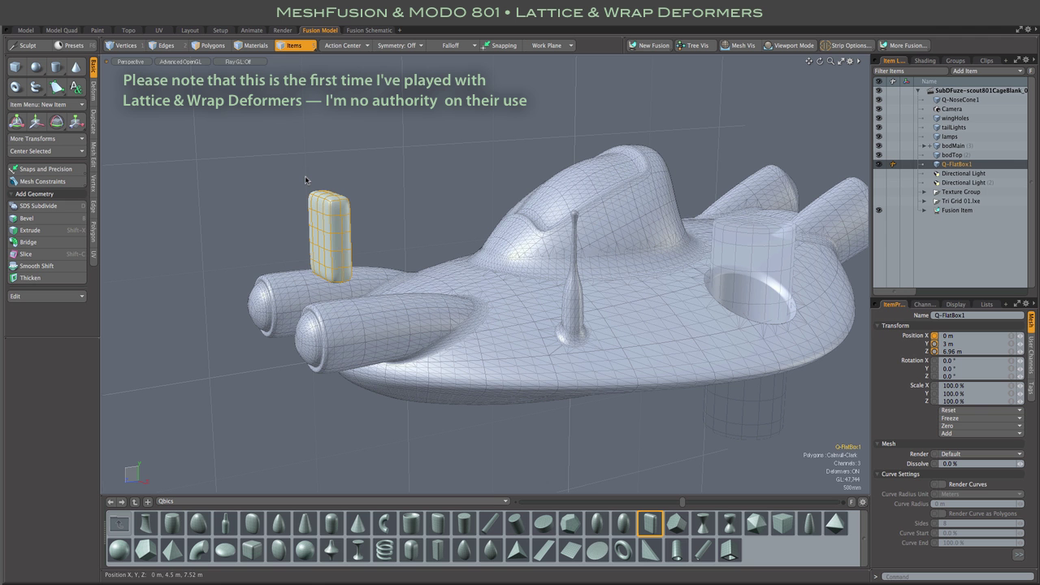
Step: In the Setup layout, add draw options to the flat box and set its draw style to Wireframe
click(222, 33)
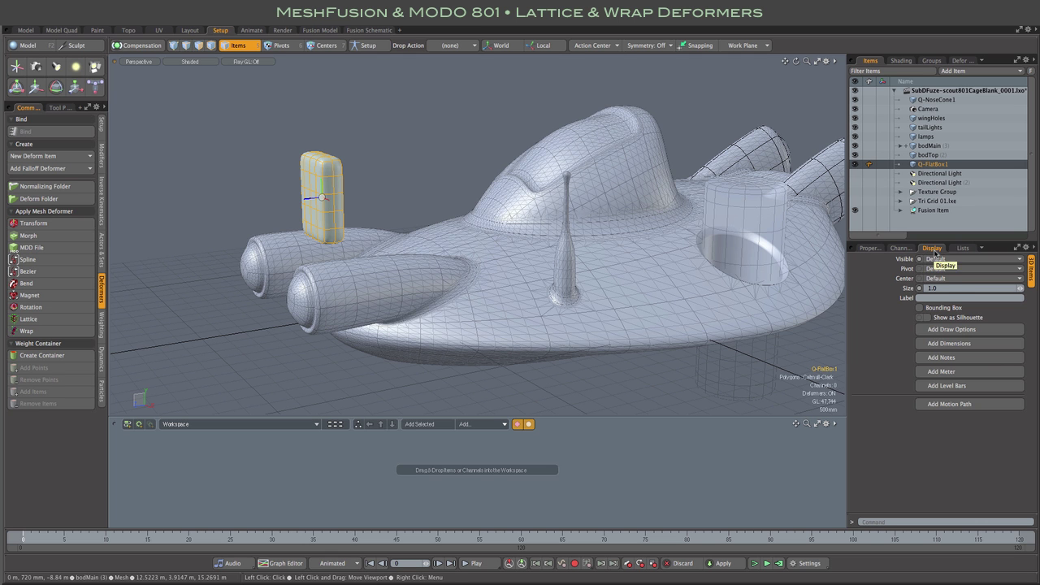
click(941, 330)
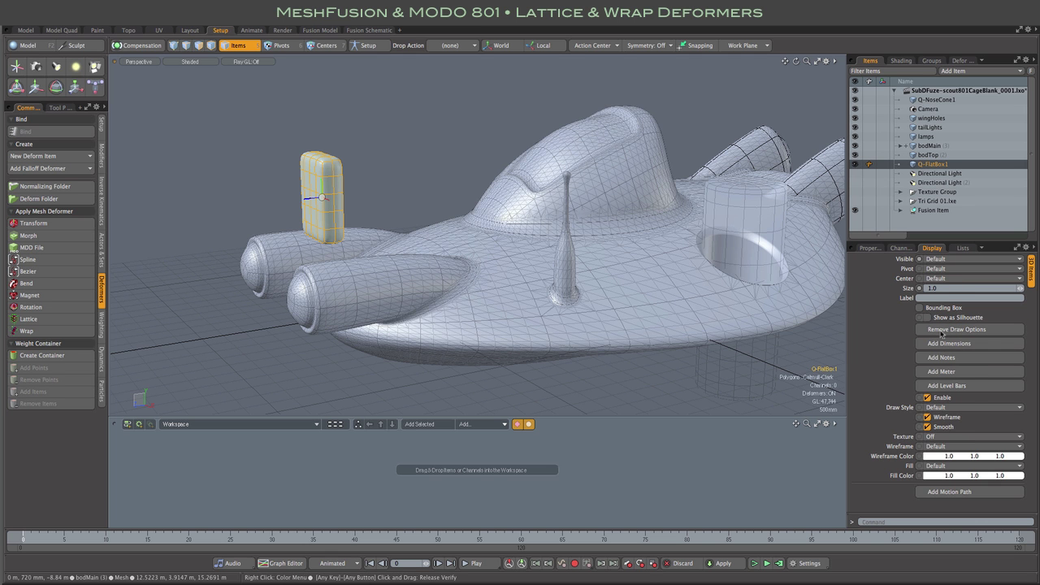
click(951, 407)
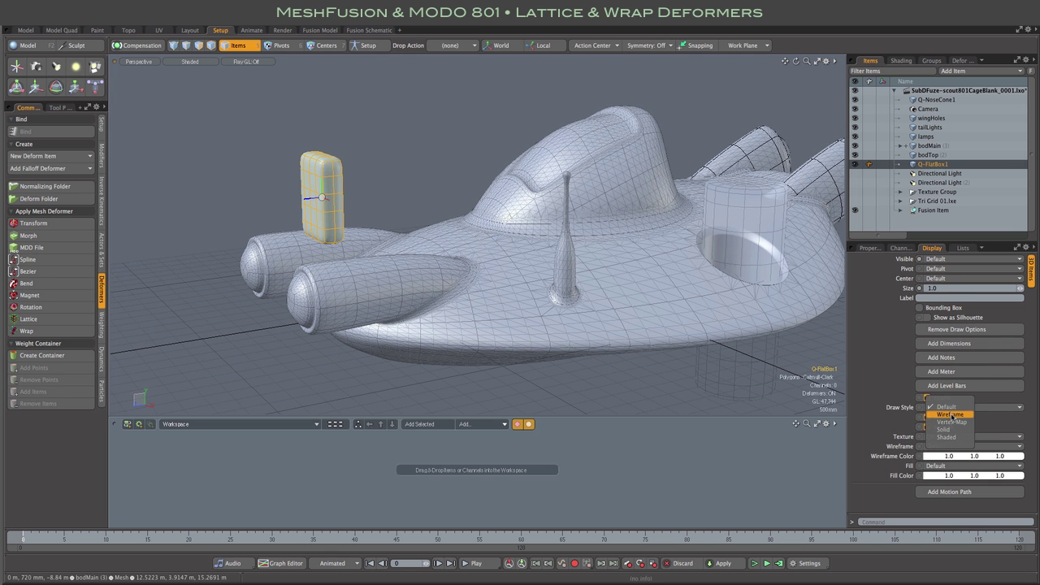
click(952, 417)
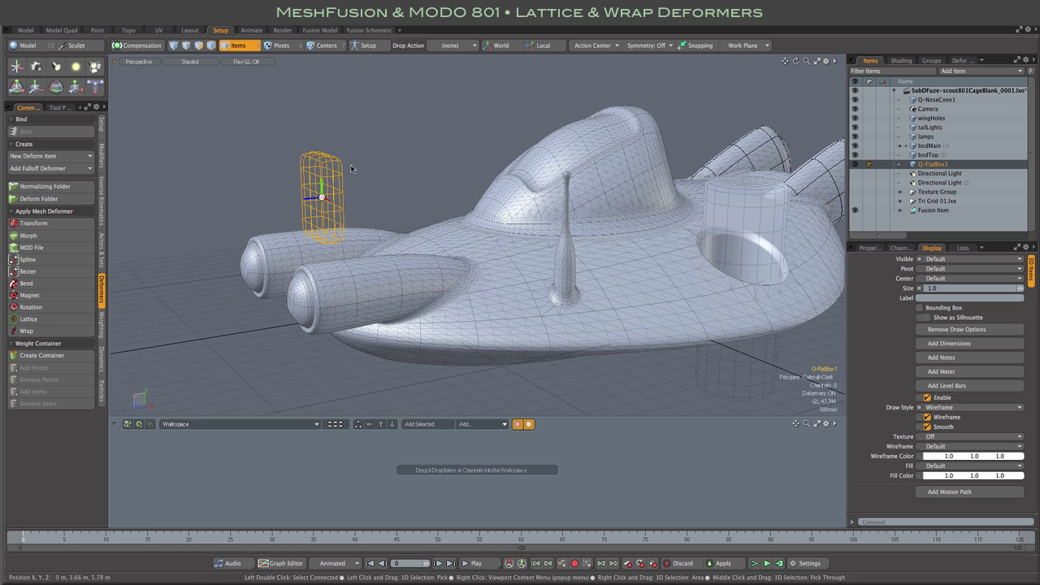
Step: Preview the scene in Advanced OpenGL viewport shading, return it to Shaded and deselect the flat box
click(191, 62)
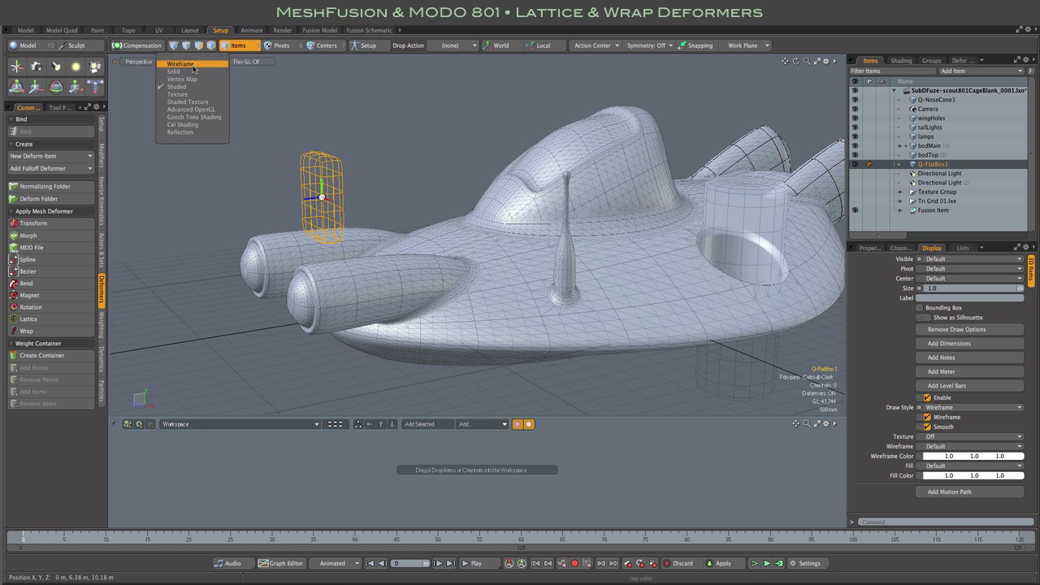
click(196, 108)
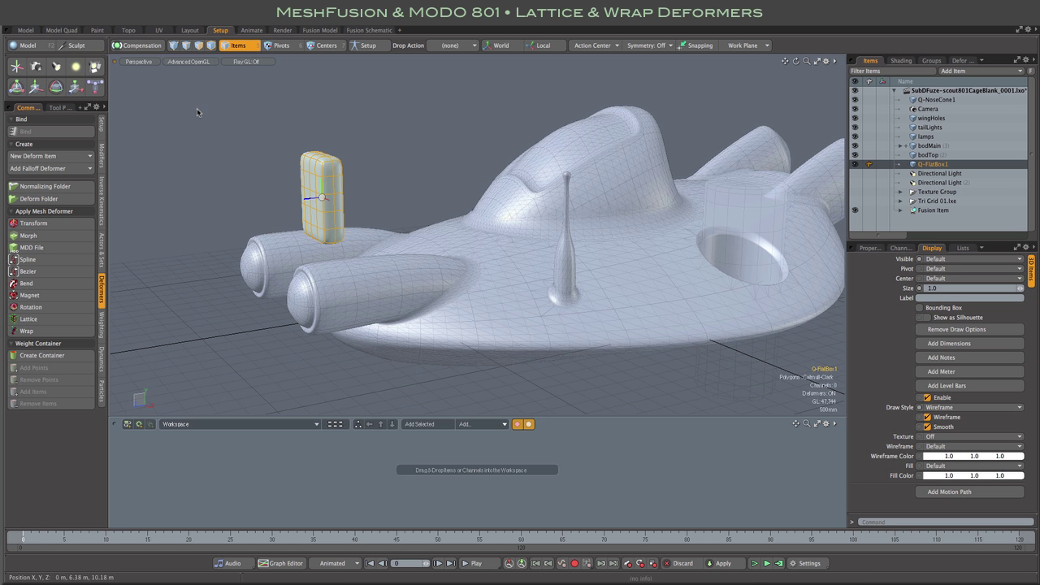
click(189, 63)
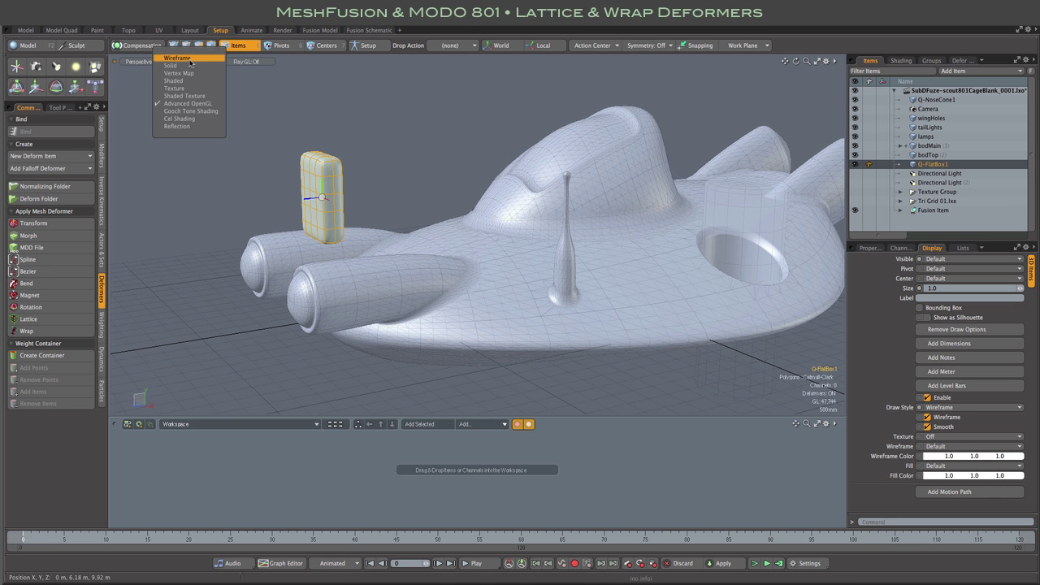
click(174, 80)
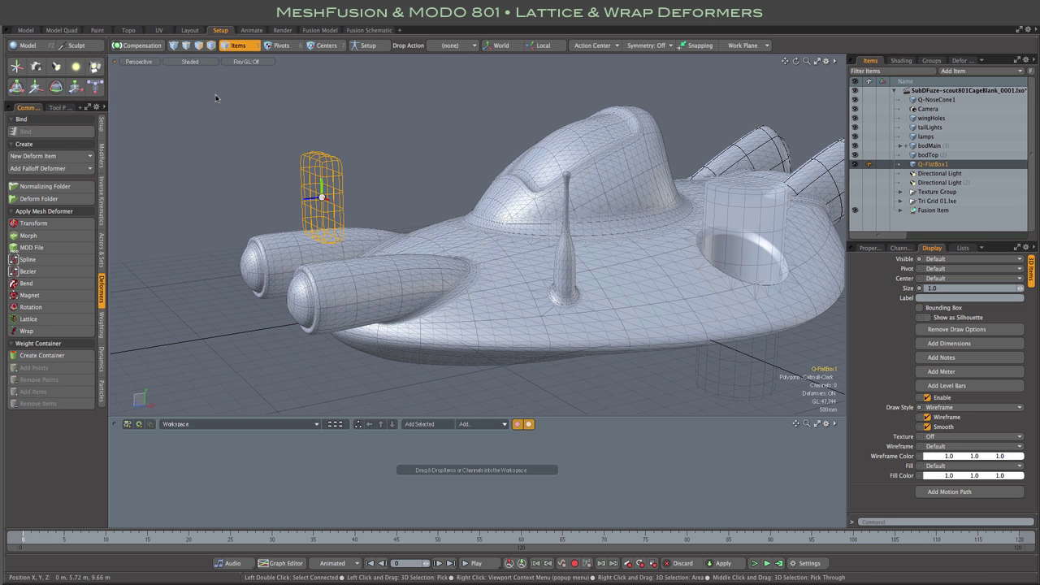
click(215, 98)
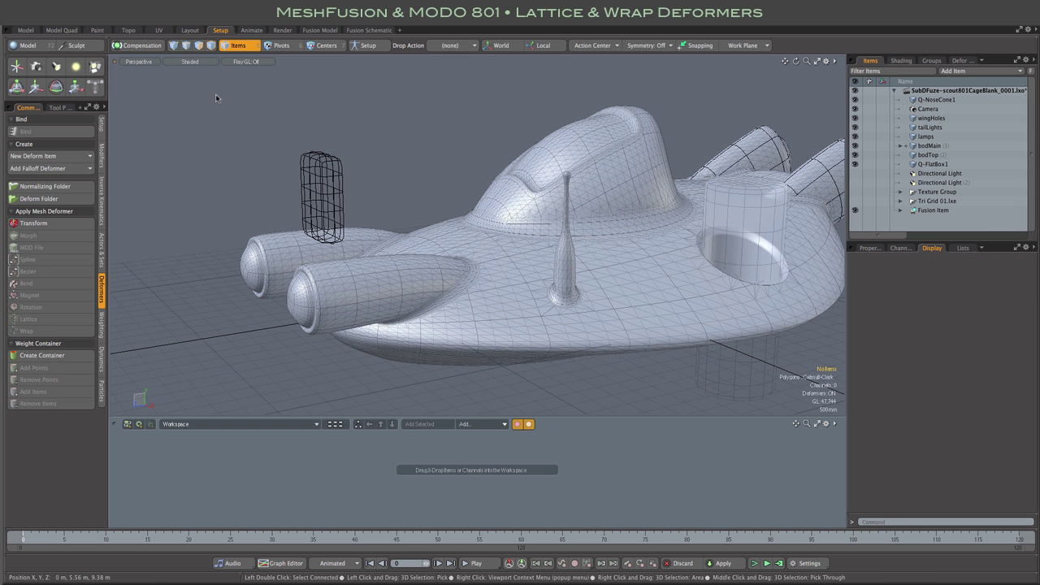
Step: Match the flat box's item position to the lamps and check the resulting transform values
click(319, 165)
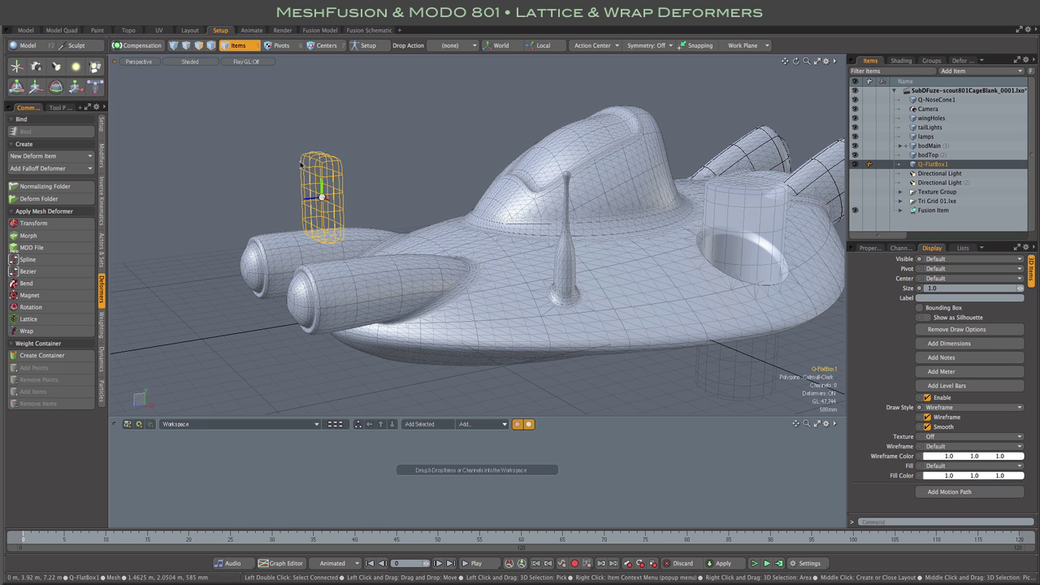
shift+click(276, 252)
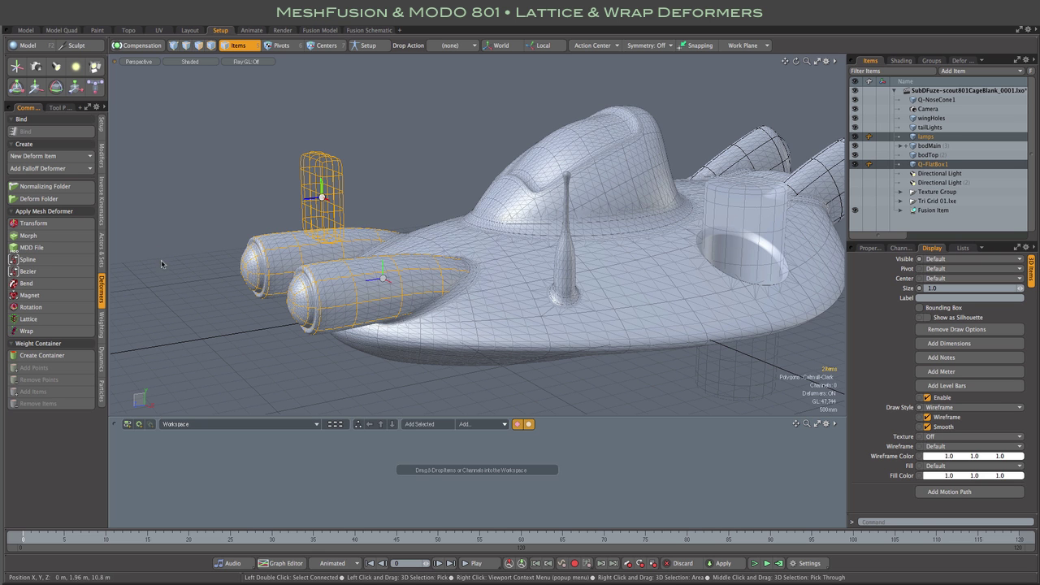
click(101, 126)
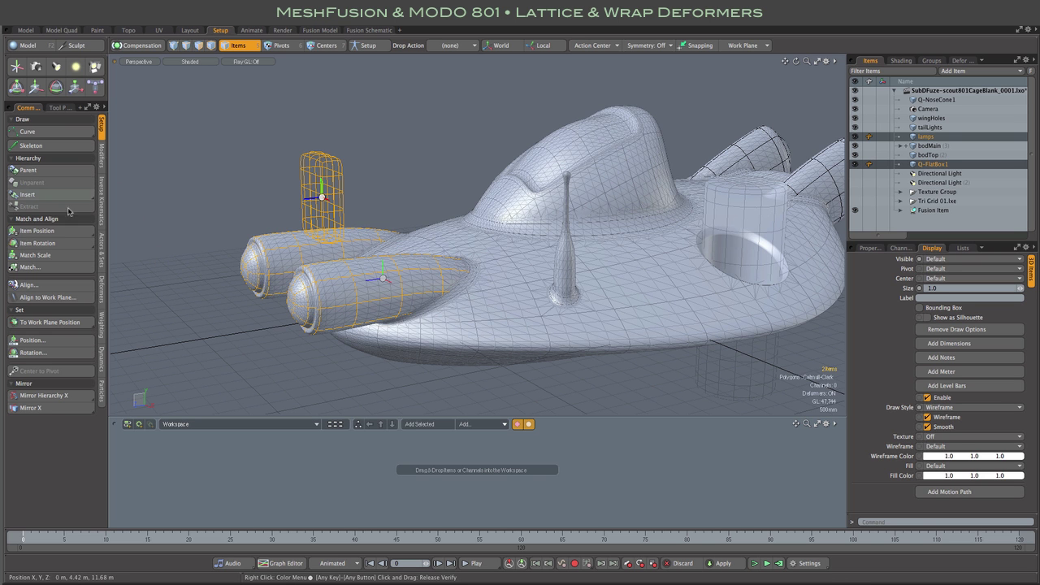
click(59, 233)
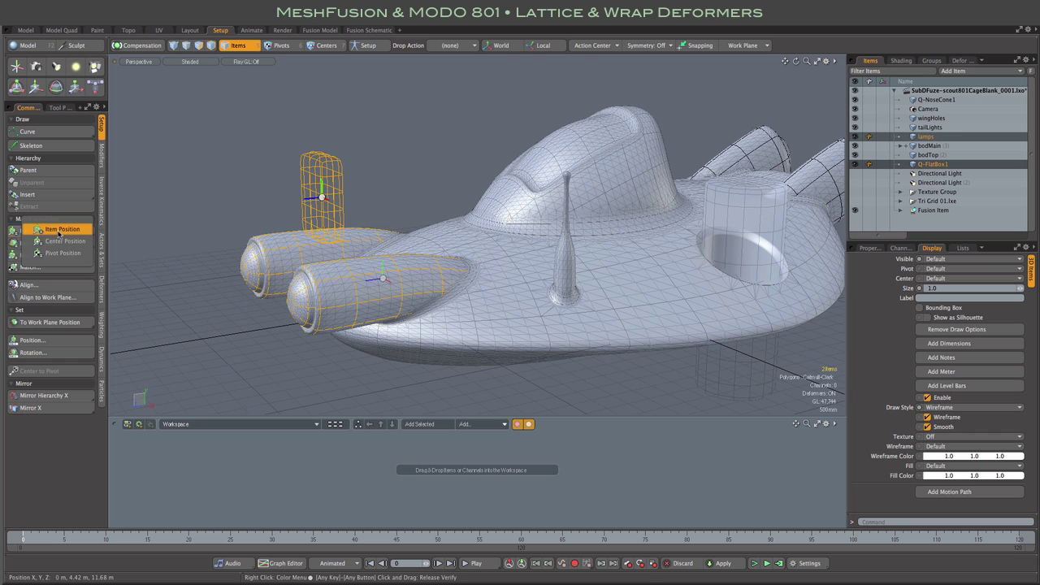
click(58, 231)
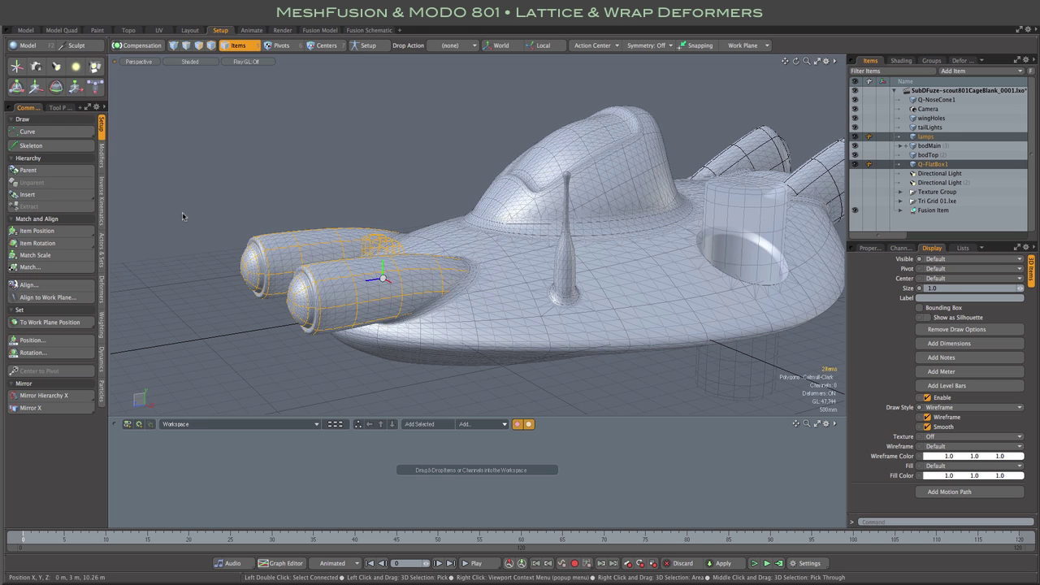
click(869, 249)
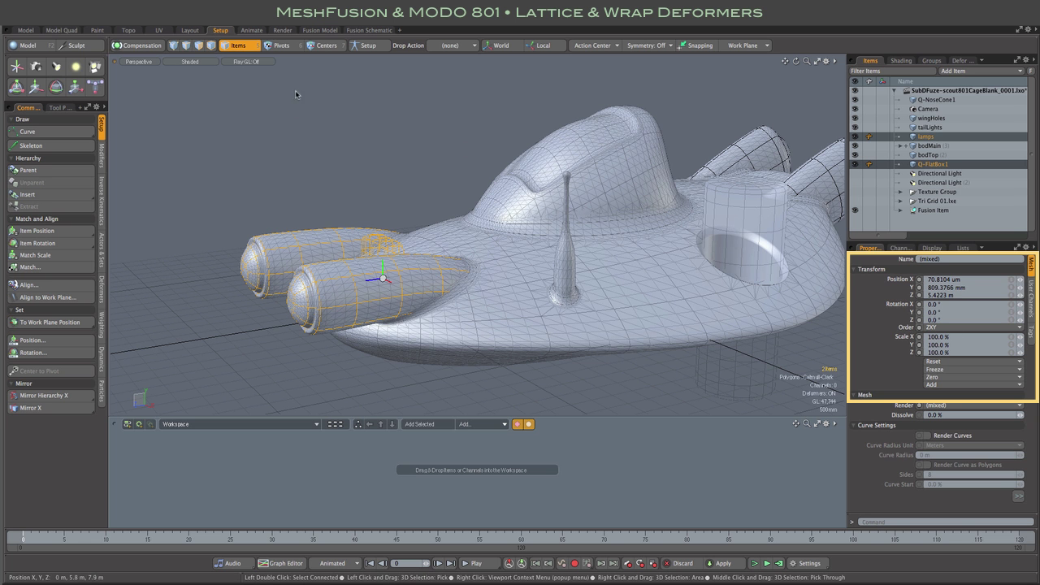
Step: In Polygons mode, rotate and scale the flat box's geometry with the Transform tool so it encloses both lamps
click(376, 209)
click(387, 250)
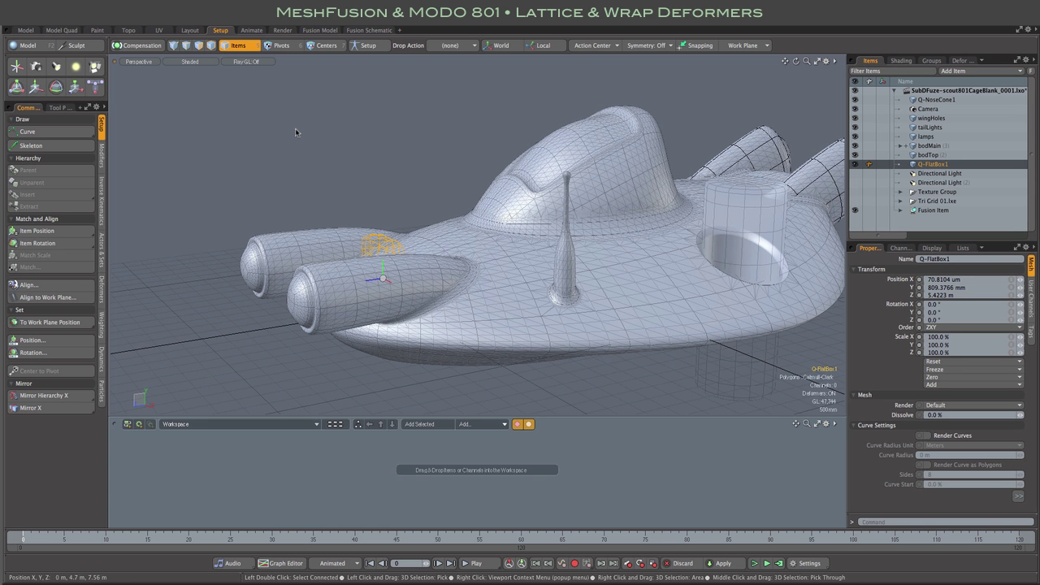
click(199, 45)
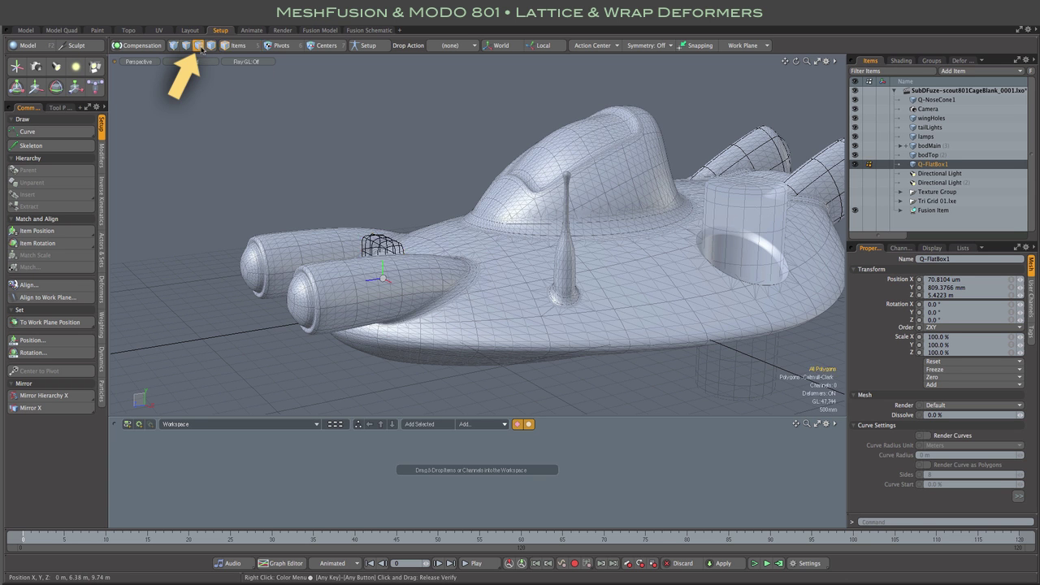
click(75, 86)
drag(389, 290, 353, 253)
key(e)
alt+drag(318, 211, 385, 203)
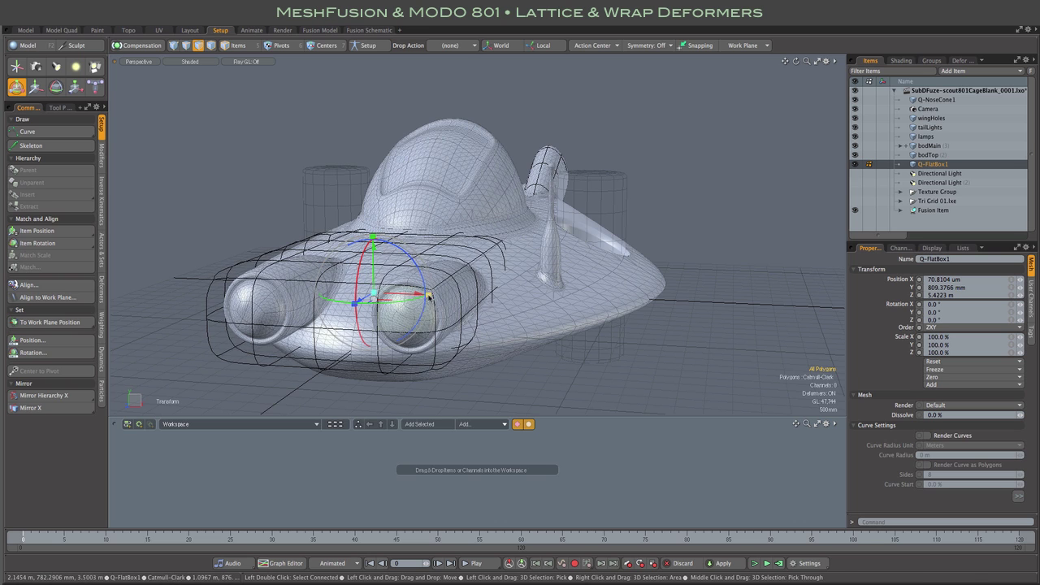
alt+drag(431, 296, 349, 360)
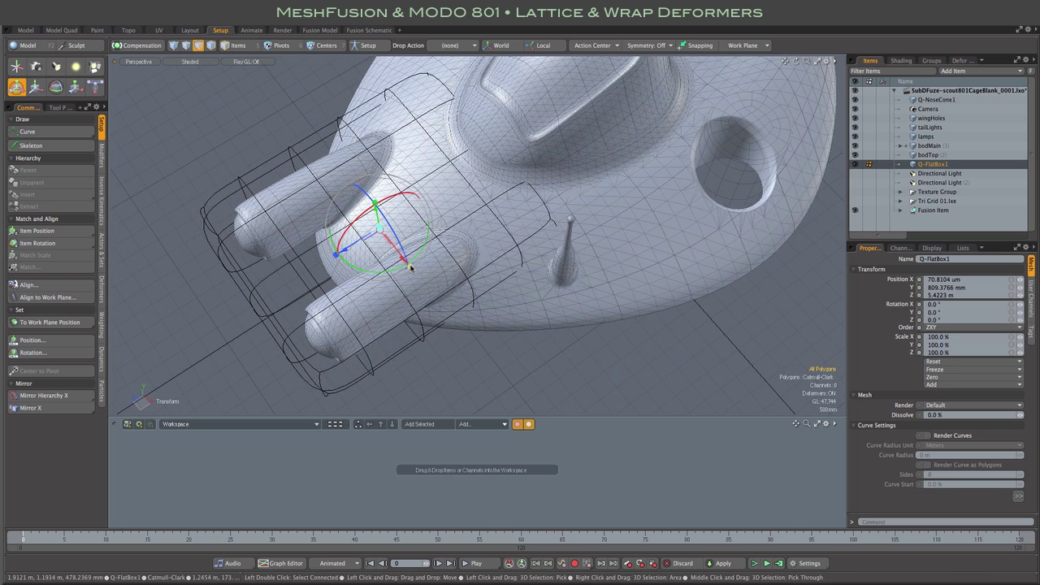
alt+drag(410, 266, 406, 245)
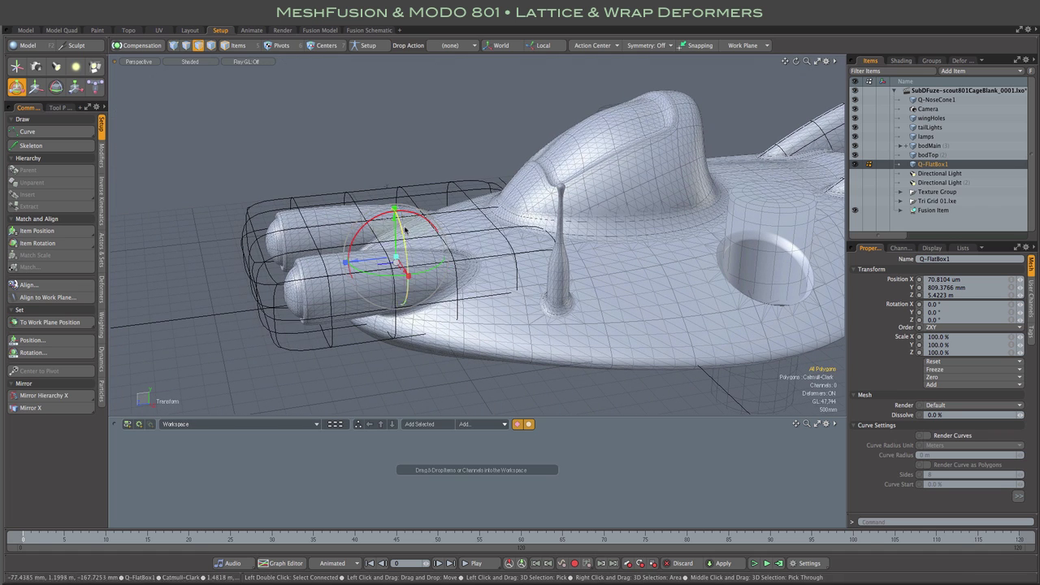
Step: Drop the Transform tool and rename the flat box item as lampWrap
drag(353, 265, 319, 186)
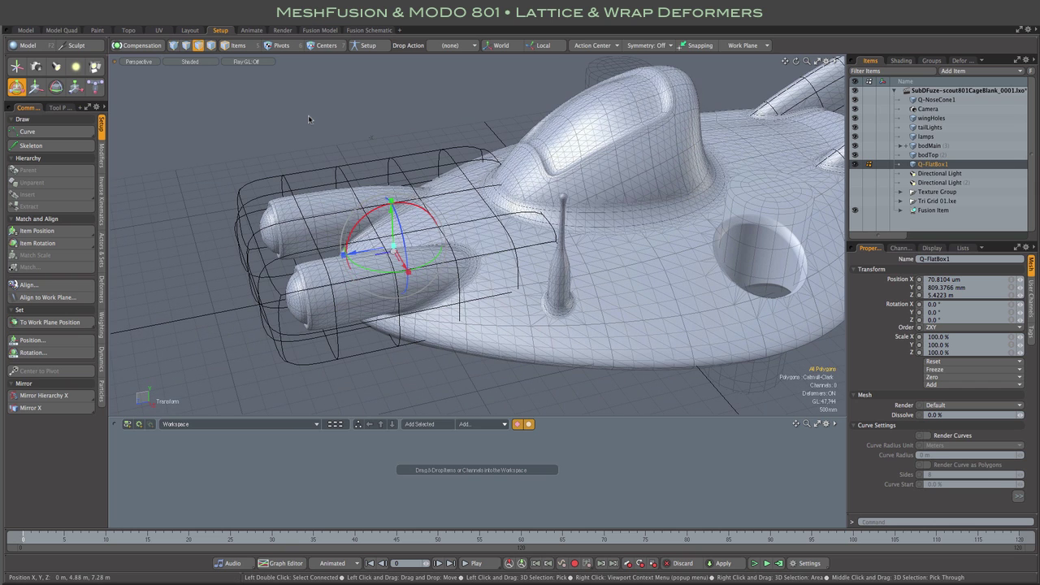
key(space)
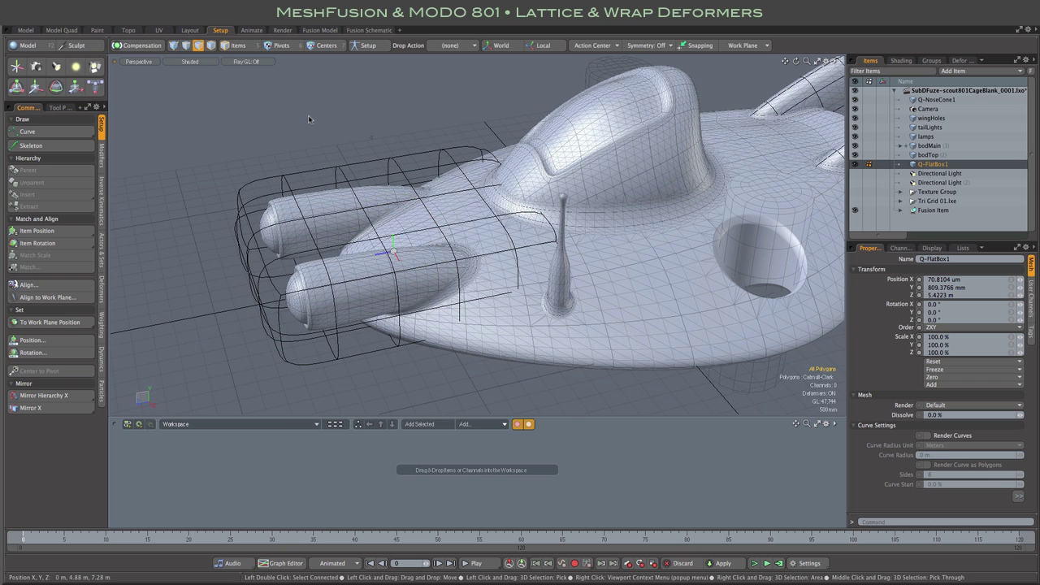
alt+drag(309, 119, 295, 89)
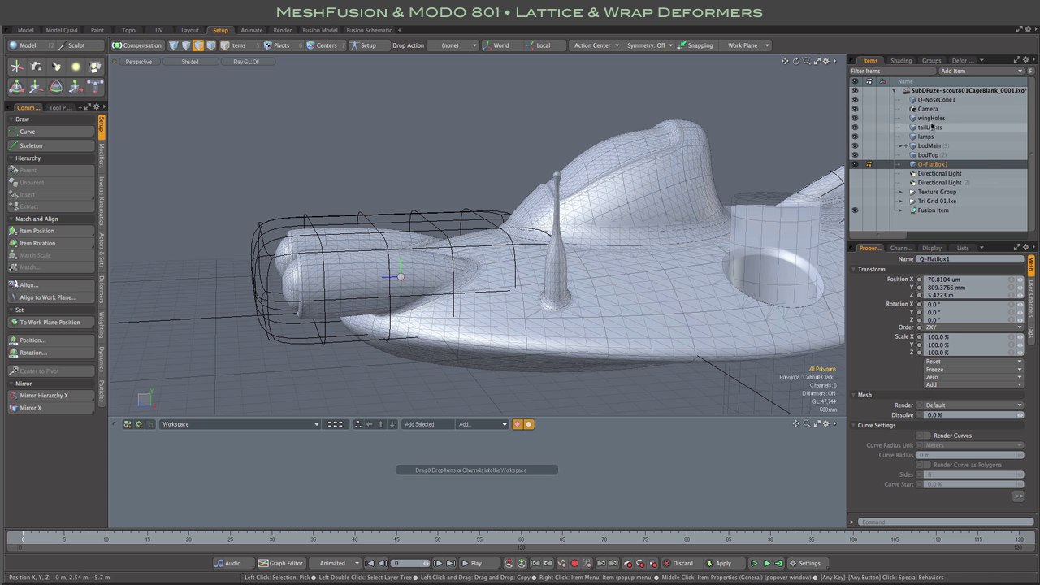
click(940, 137)
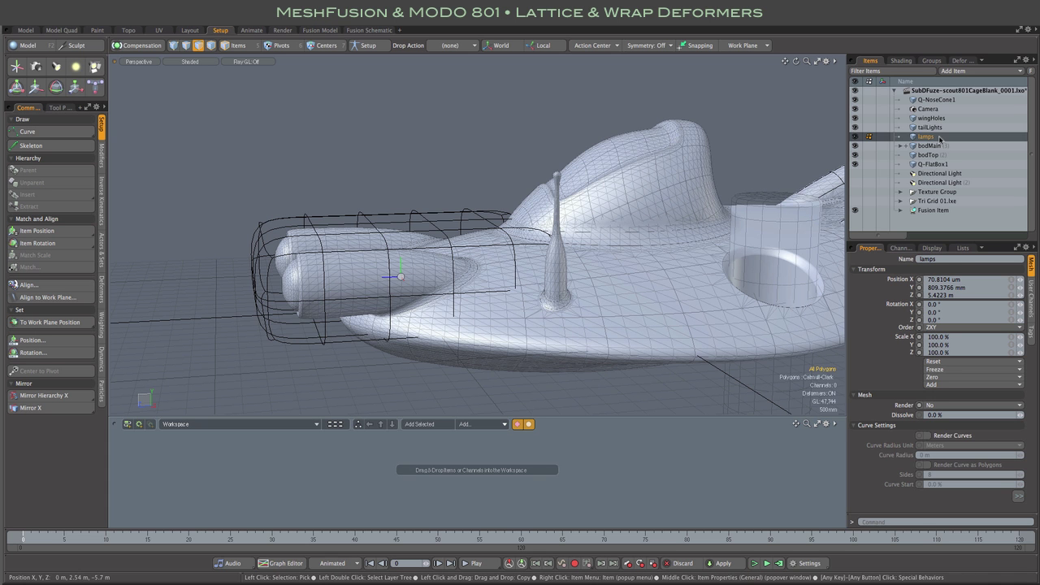
click(940, 165)
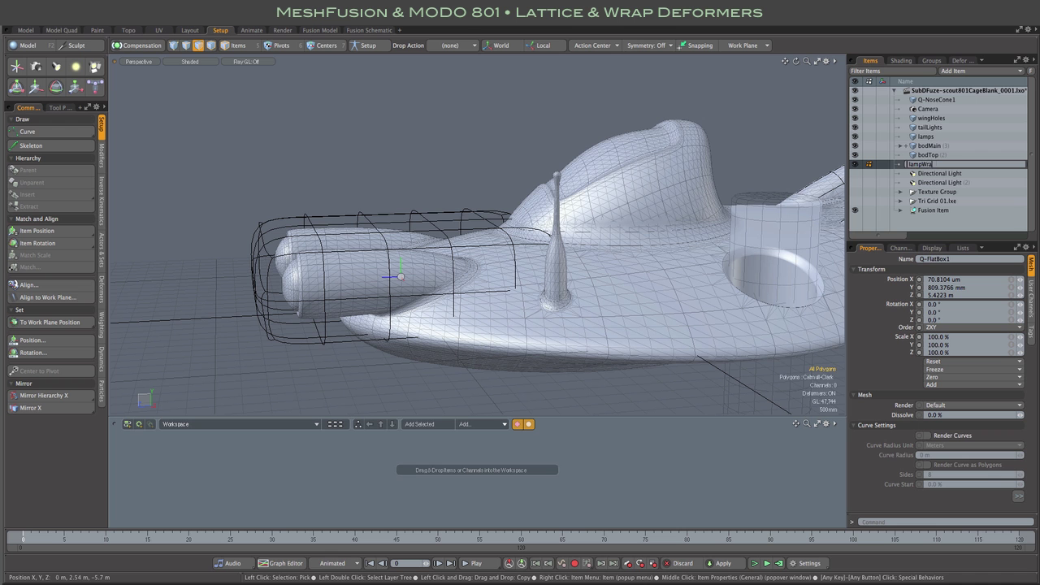
Step: In Items mode, apply a Wrap deformer to the lamps with lampWrap as the cage mesh and a precision of 3
click(934, 138)
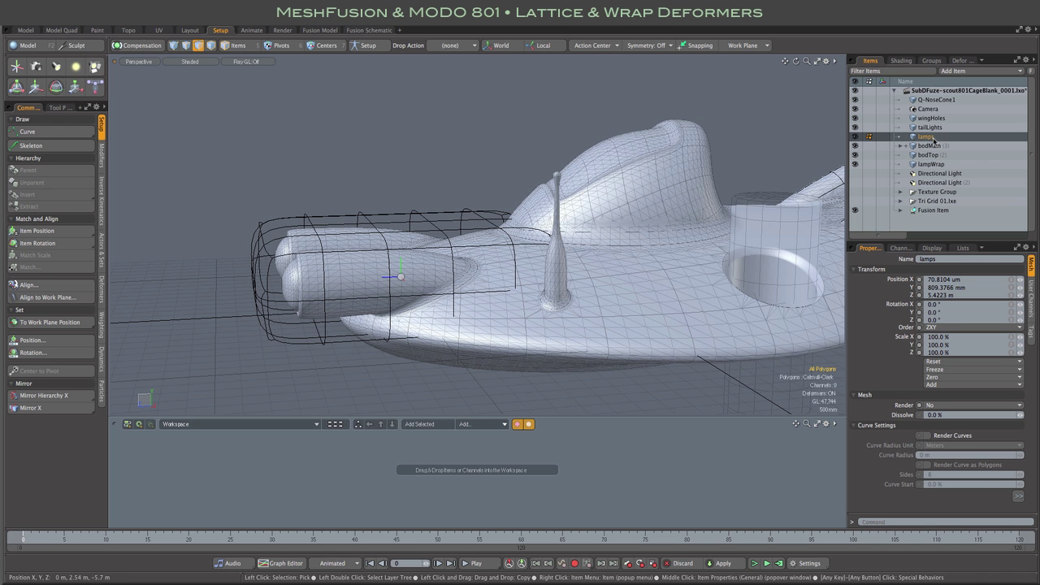
click(234, 45)
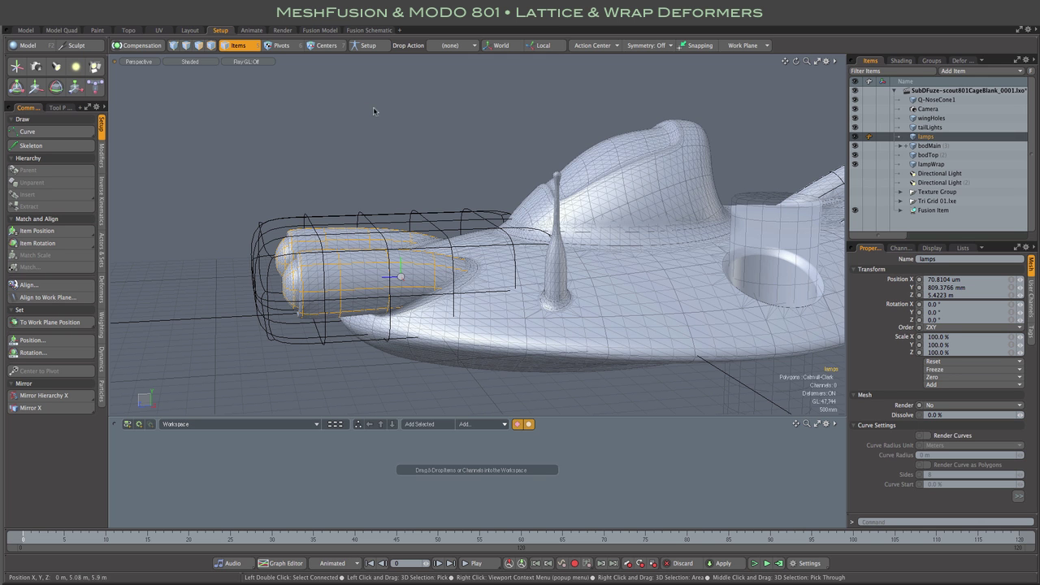
click(102, 286)
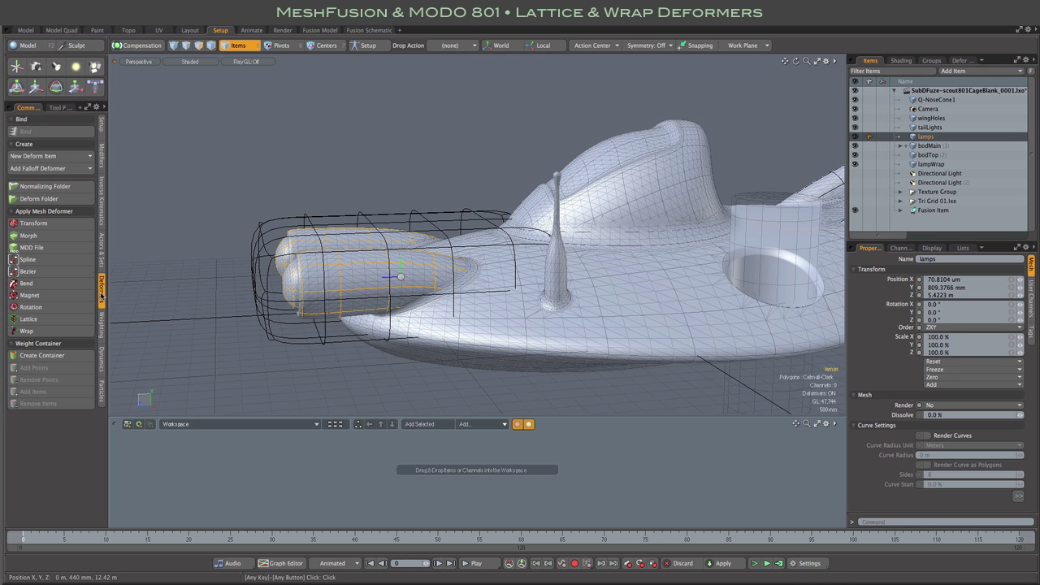
click(39, 332)
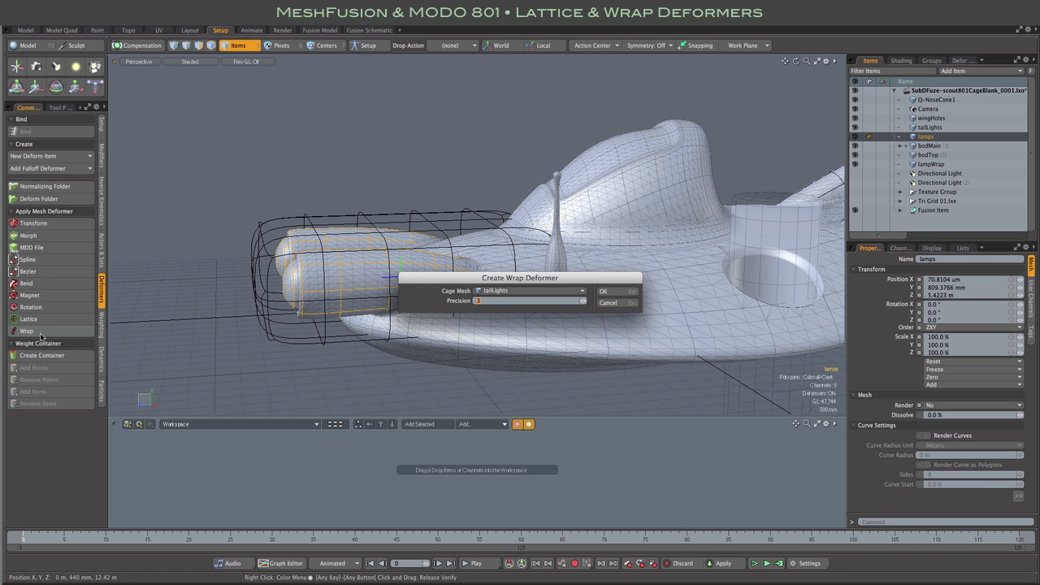
click(582, 291)
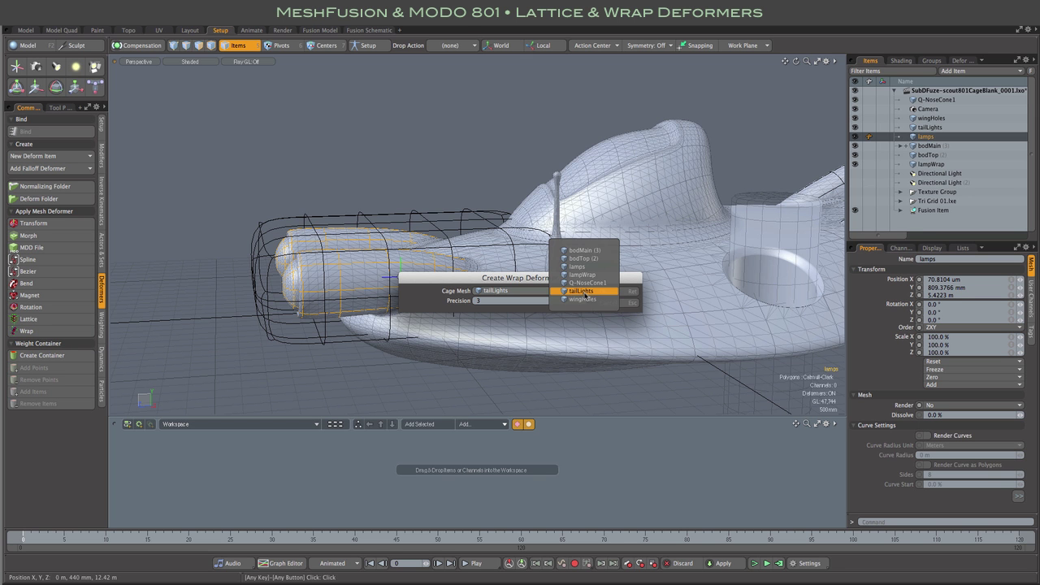
click(587, 276)
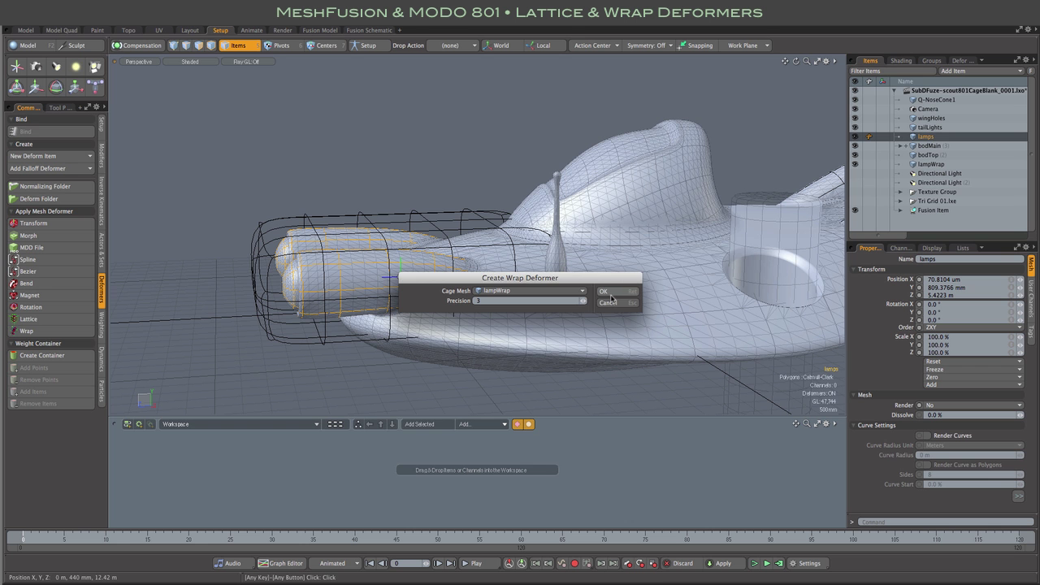
click(603, 291)
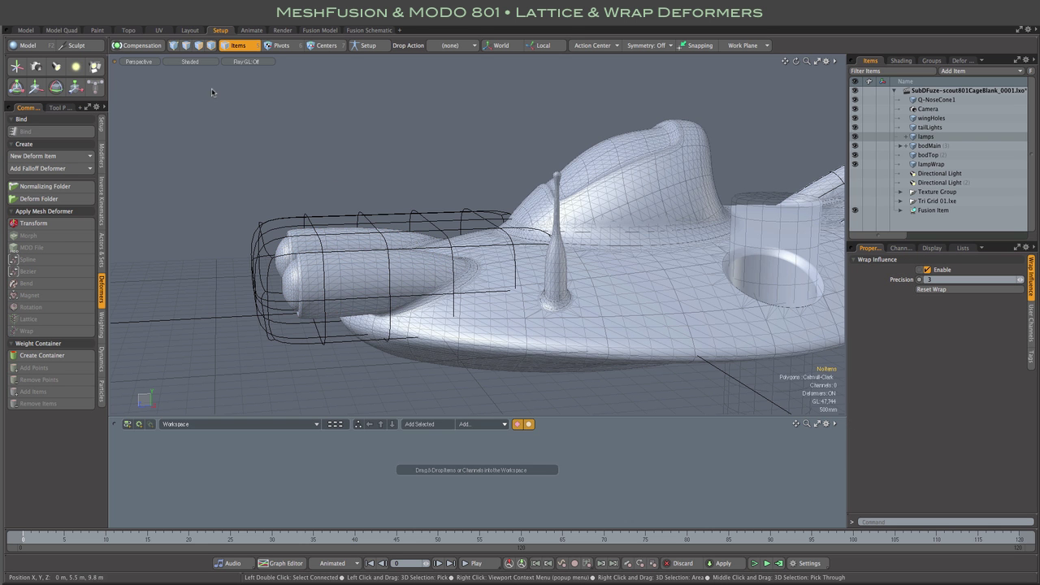
Step: In Polygons mode, select the front polygons of the lampWrap cage and grow the selection over its front section
click(367, 228)
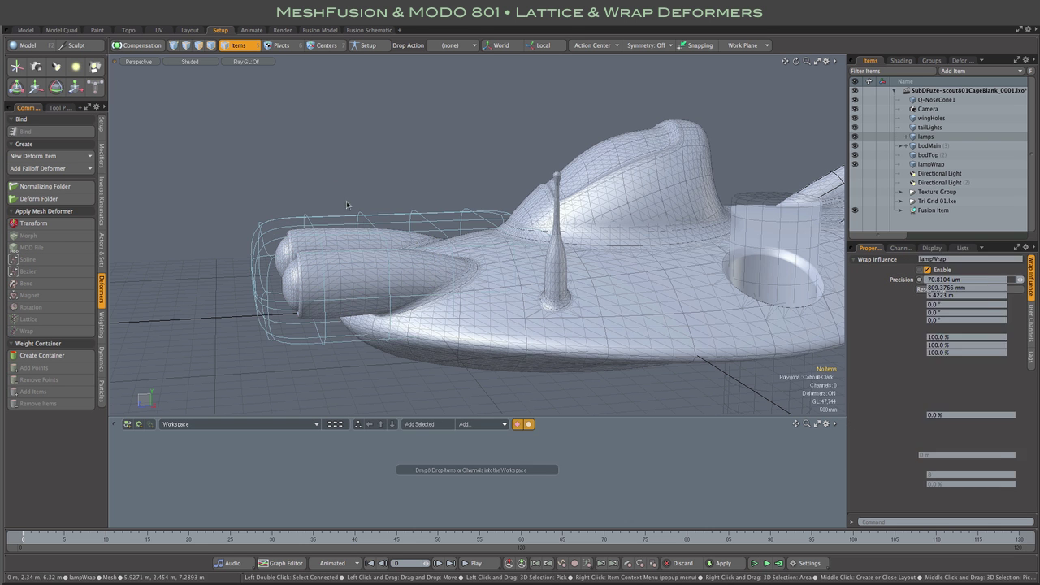
click(198, 45)
drag(285, 226, 297, 346)
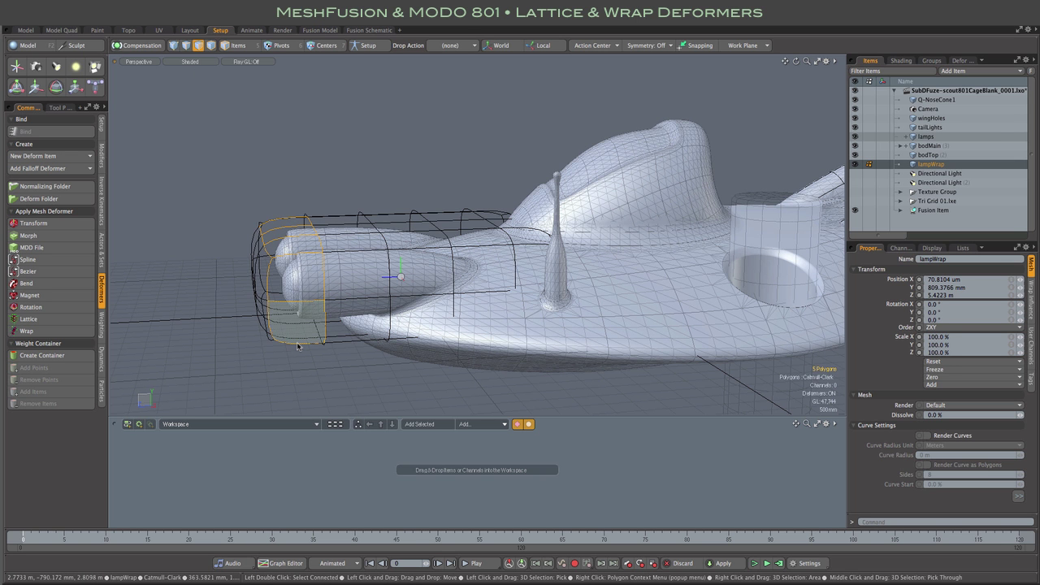
key(shift+Up)
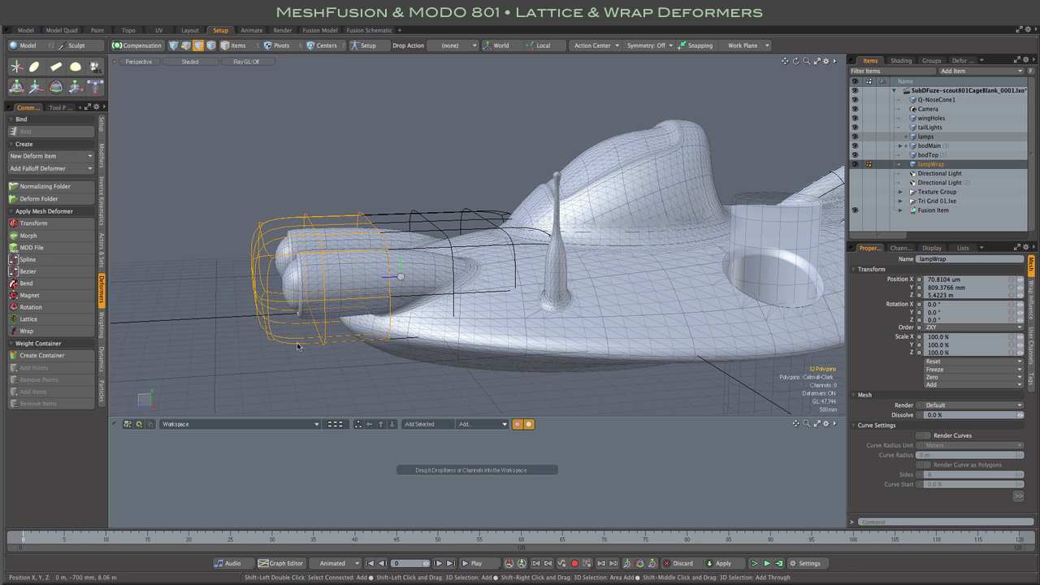
Step: Move the cage's selected front section backward and vertically with the Transform tool to deform both lamps
key(y)
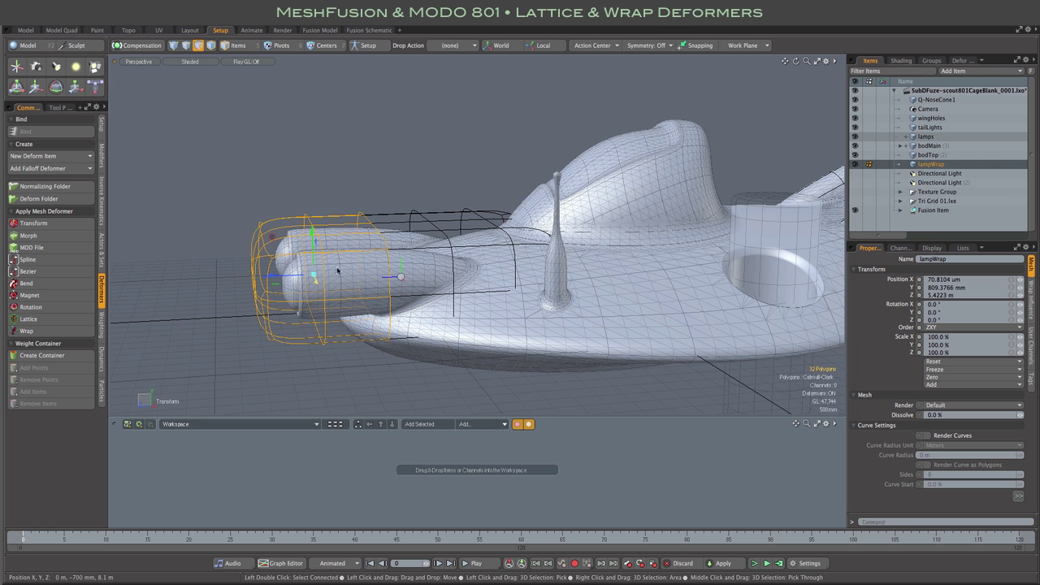
drag(312, 234, 320, 262)
mouse_move(295, 188)
alt+mouse_down()
mouse_move(401, 202)
mouse_move(287, 180)
alt+mouse_up()
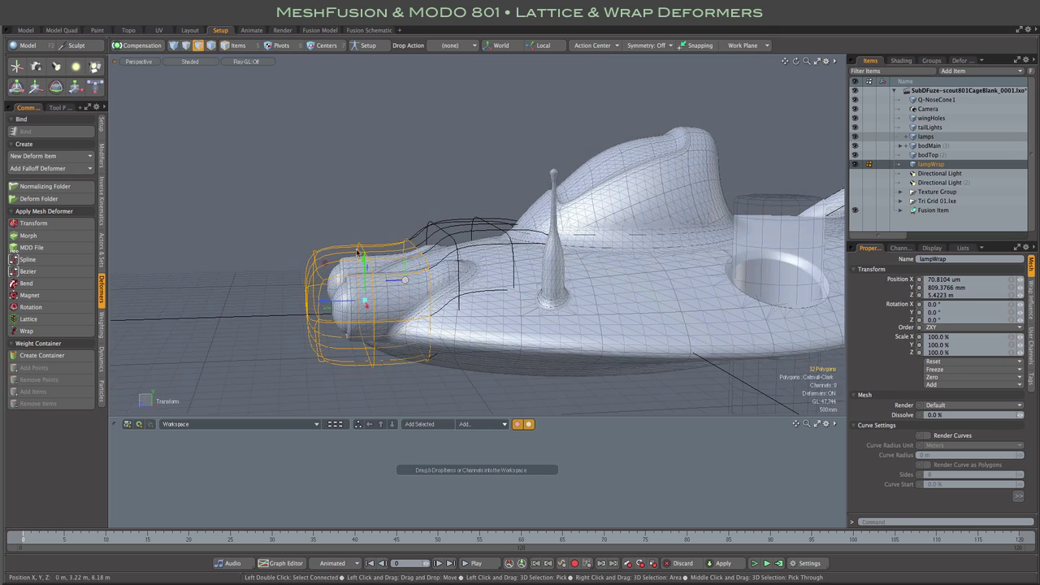
mouse_move(363, 260)
mouse_down()
mouse_move(363, 174)
mouse_move(288, 184)
mouse_move(246, 232)
mouse_move(241, 289)
mouse_up()
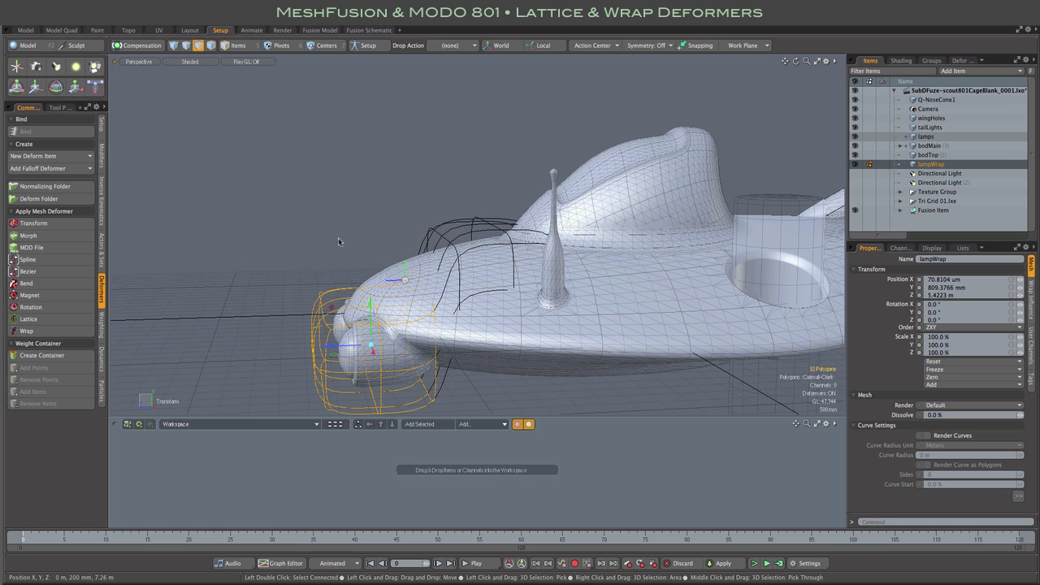
mouse_move(344, 214)
alt+mouse_down()
mouse_move(366, 121)
mouse_move(485, 98)
mouse_move(622, 97)
mouse_move(634, 67)
mouse_move(346, 177)
mouse_move(355, 199)
alt+mouse_up()
drag(328, 309, 320, 236)
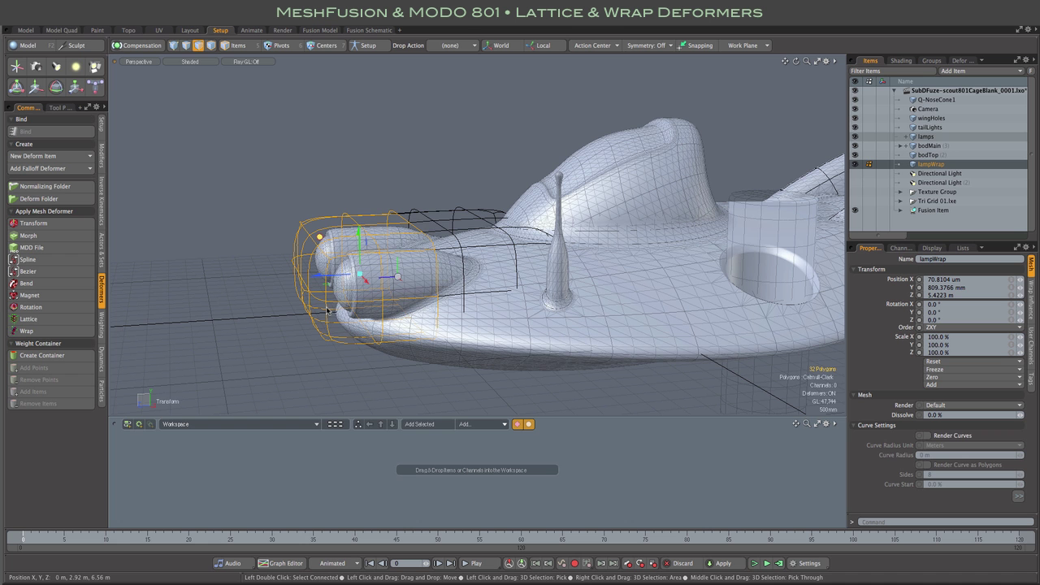